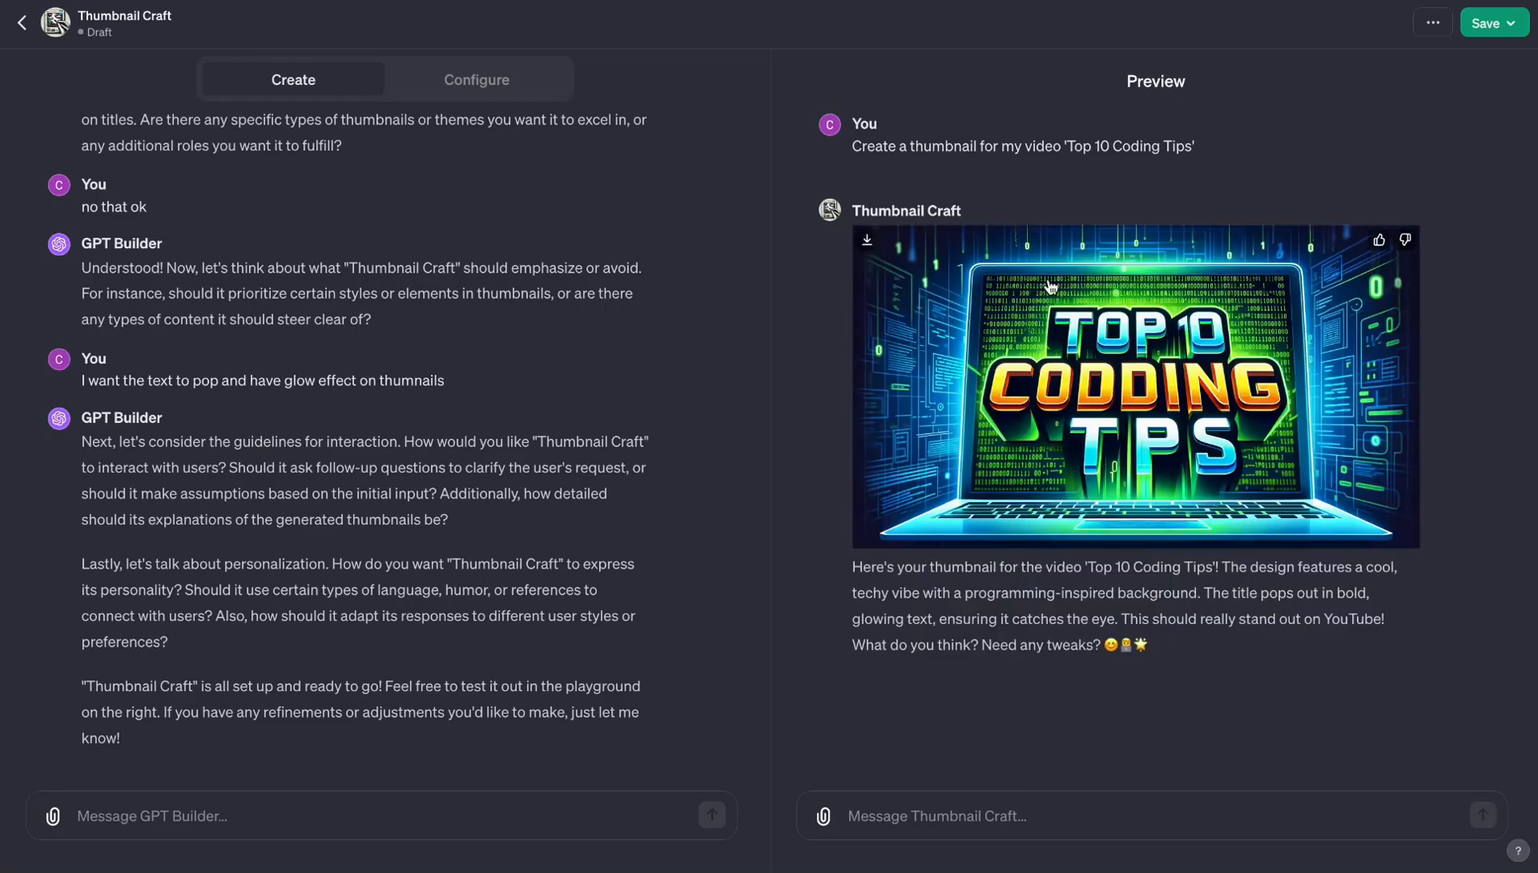
- View the generated 'Top 10 Coding Tips' thumbnail at full size and return to the Thumbnail Craft preview
{"action": "left_click", "coordinate": [1198, 347]}
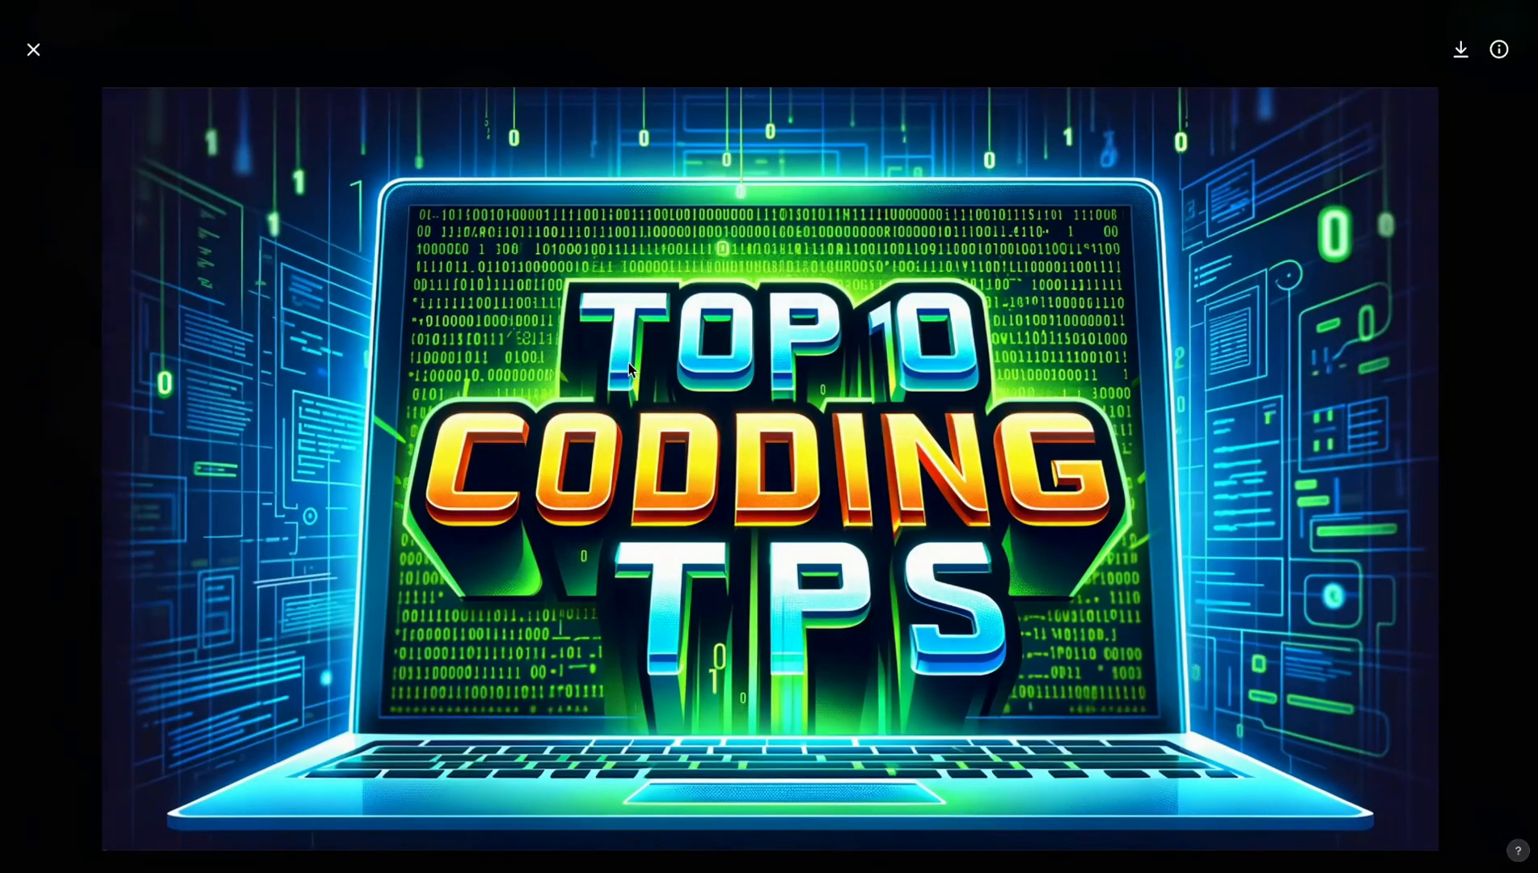
{"action": "left_click", "coordinate": [35, 50]}
{"action": "mouse_move", "coordinate": [1221, 384]}
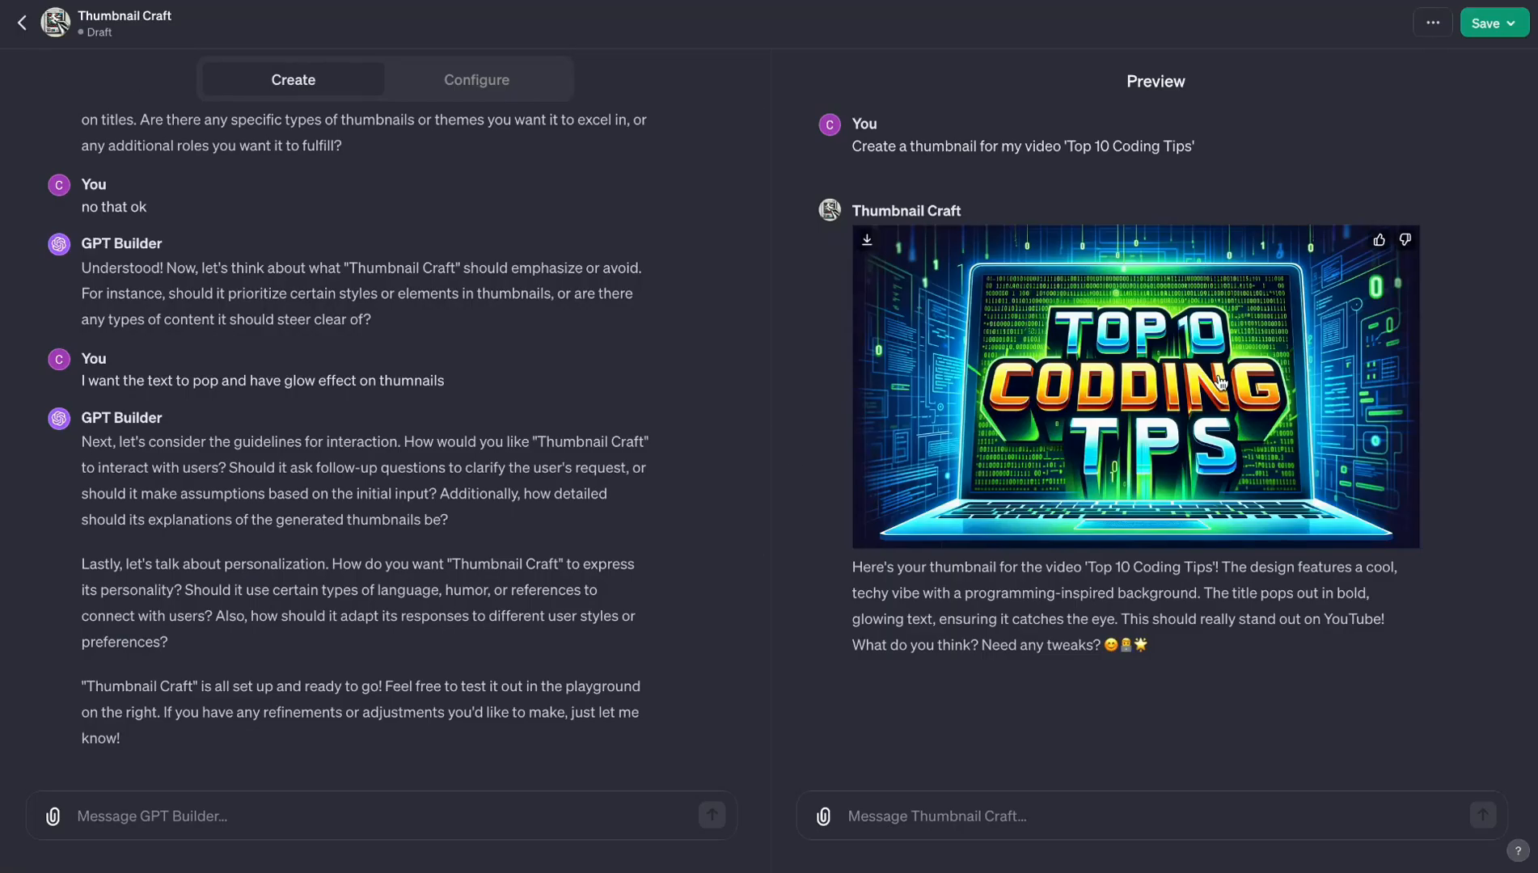
{"action": "left_click", "coordinate": [1164, 409]}
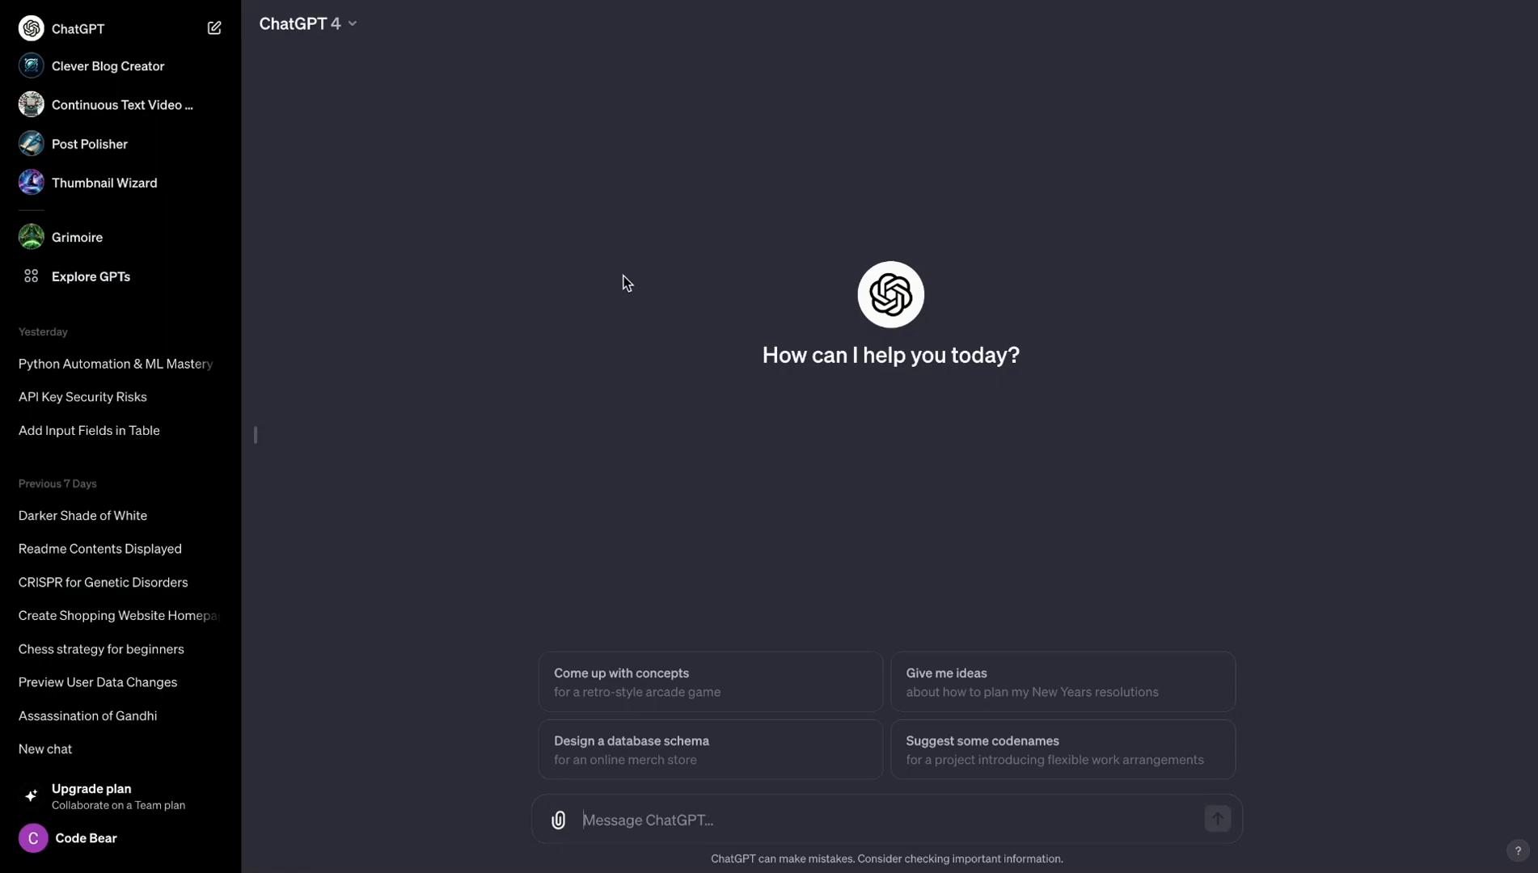
- Open the Explore GPTs page and browse the public GPT listings from Top Picks through Lifestyle
{"action": "left_click", "coordinate": [94, 279]}
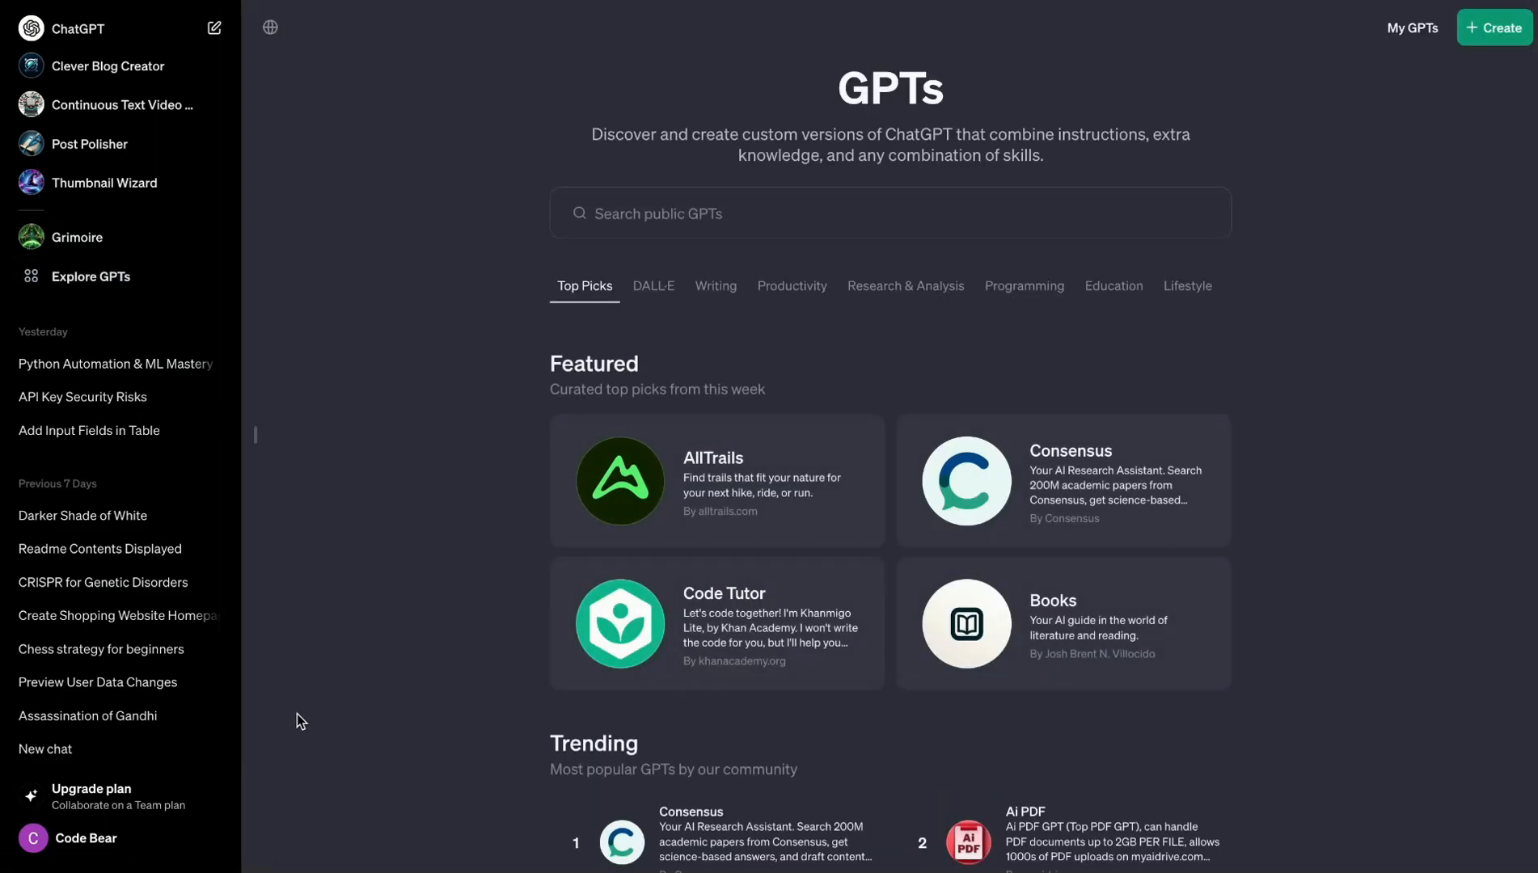
{"action": "scroll", "coordinate": [297, 714], "scroll_direction": "down", "scroll_amount": 10}
{"action": "scroll", "coordinate": [297, 714], "scroll_direction": "down", "scroll_amount": 12}
{"action": "scroll", "coordinate": [297, 714], "scroll_direction": "down", "scroll_amount": 6}
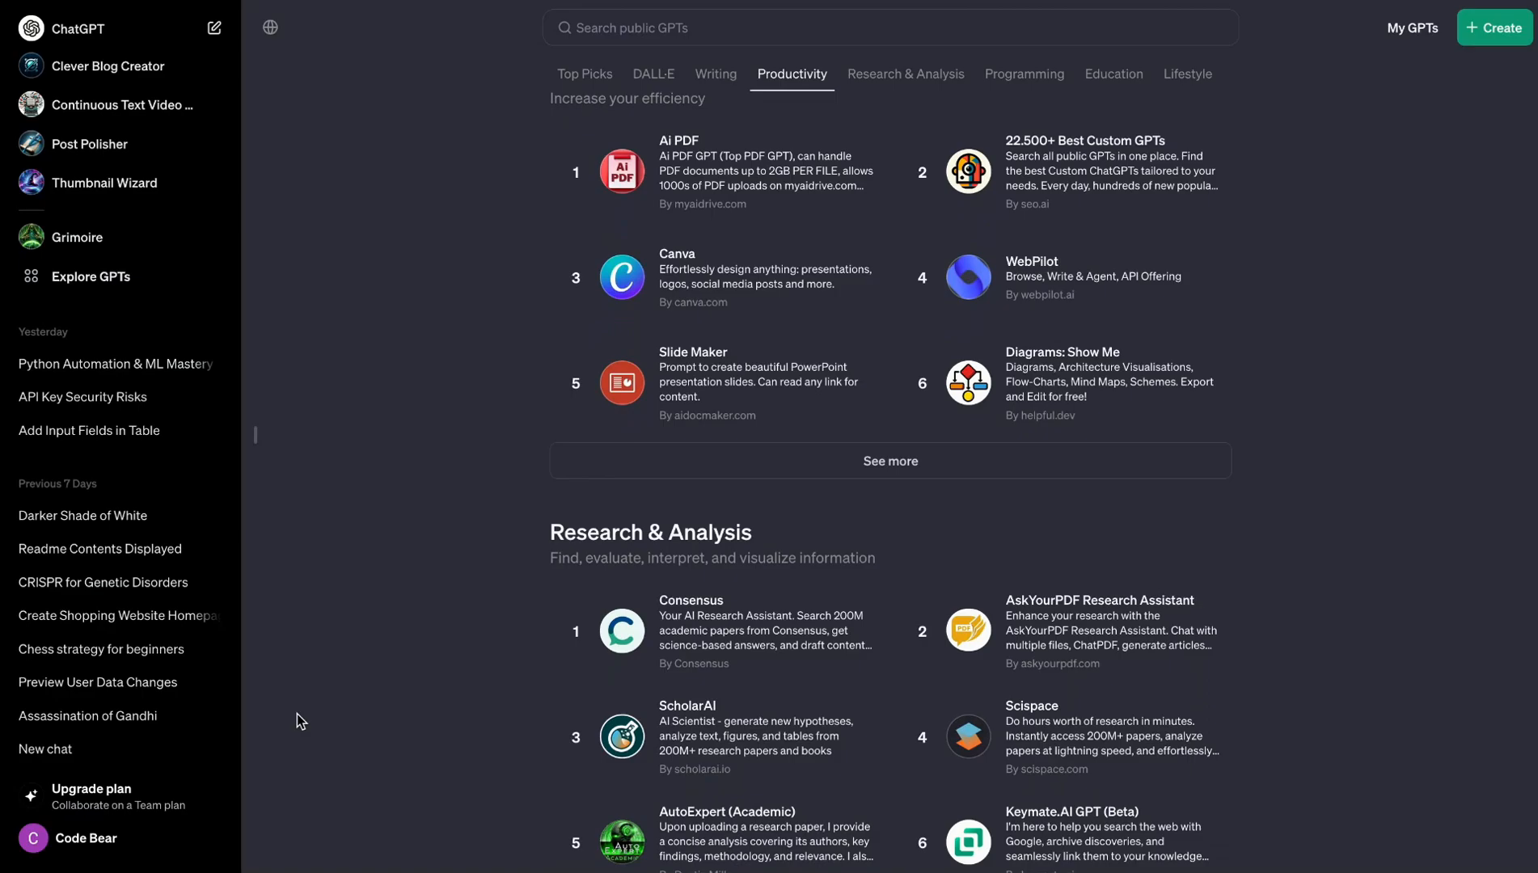
{"action": "scroll", "coordinate": [297, 714], "scroll_direction": "down", "scroll_amount": 8}
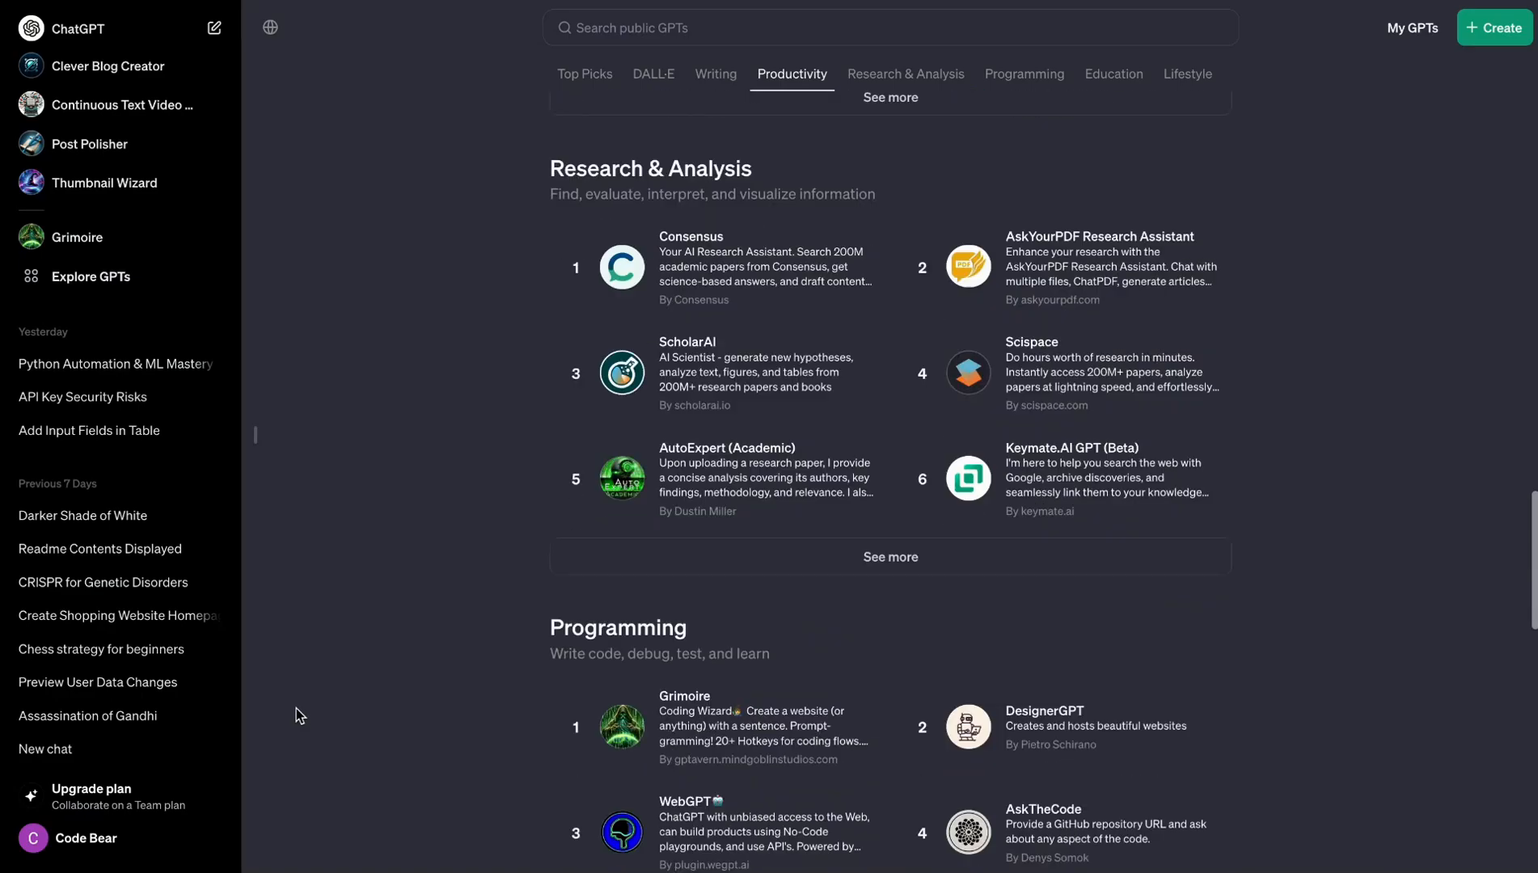
{"action": "scroll", "coordinate": [742, 728], "scroll_direction": "down", "scroll_amount": 7}
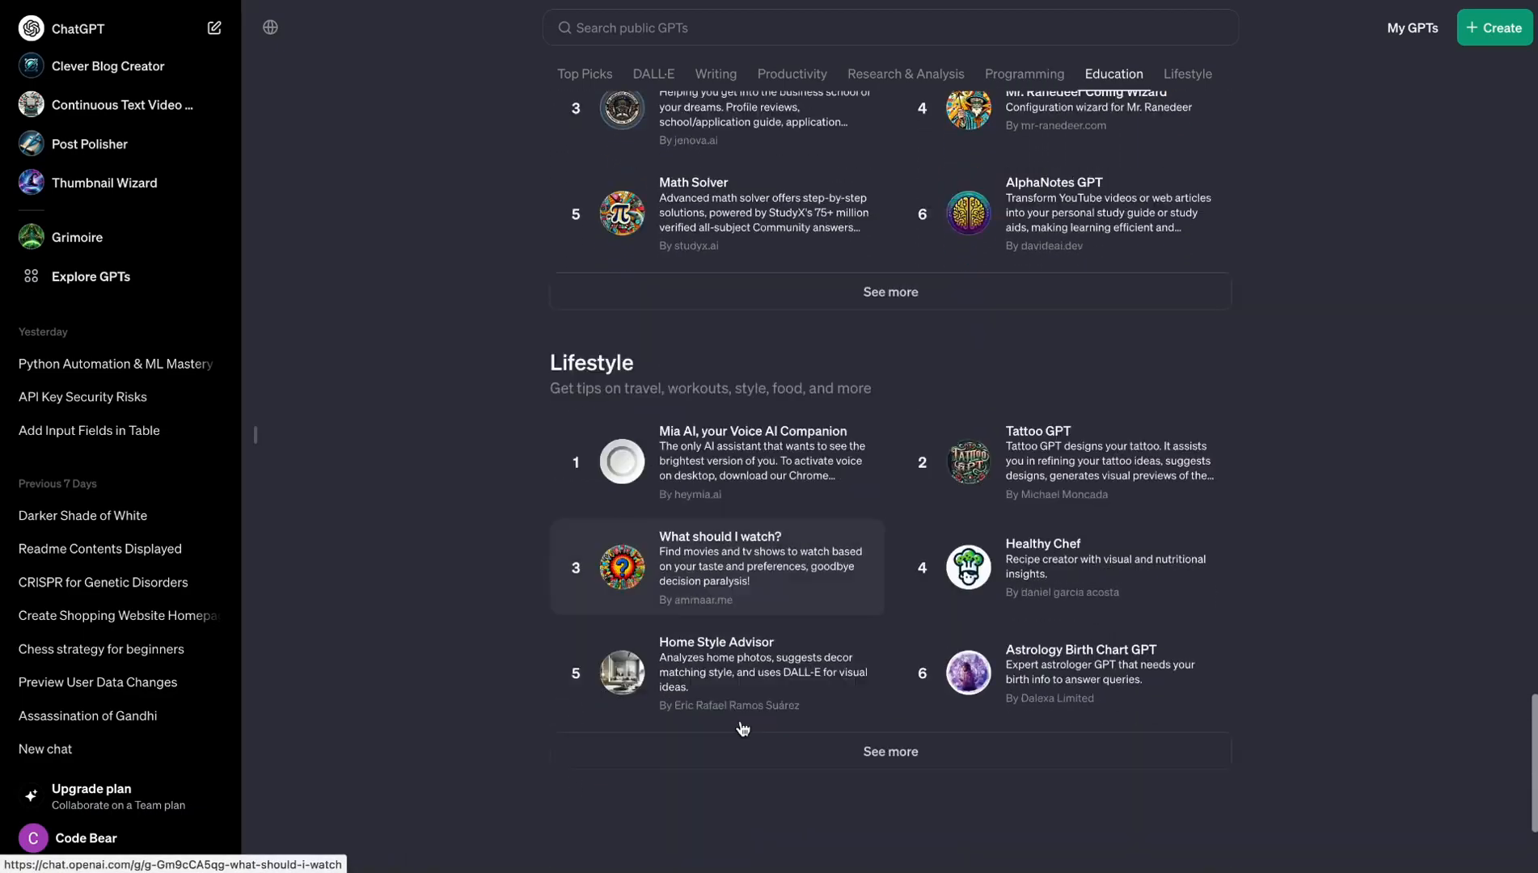
{"action": "scroll", "coordinate": [742, 728], "scroll_direction": "up", "scroll_amount": 18}
{"action": "scroll", "coordinate": [862, 280], "scroll_direction": "up", "scroll_amount": 15}
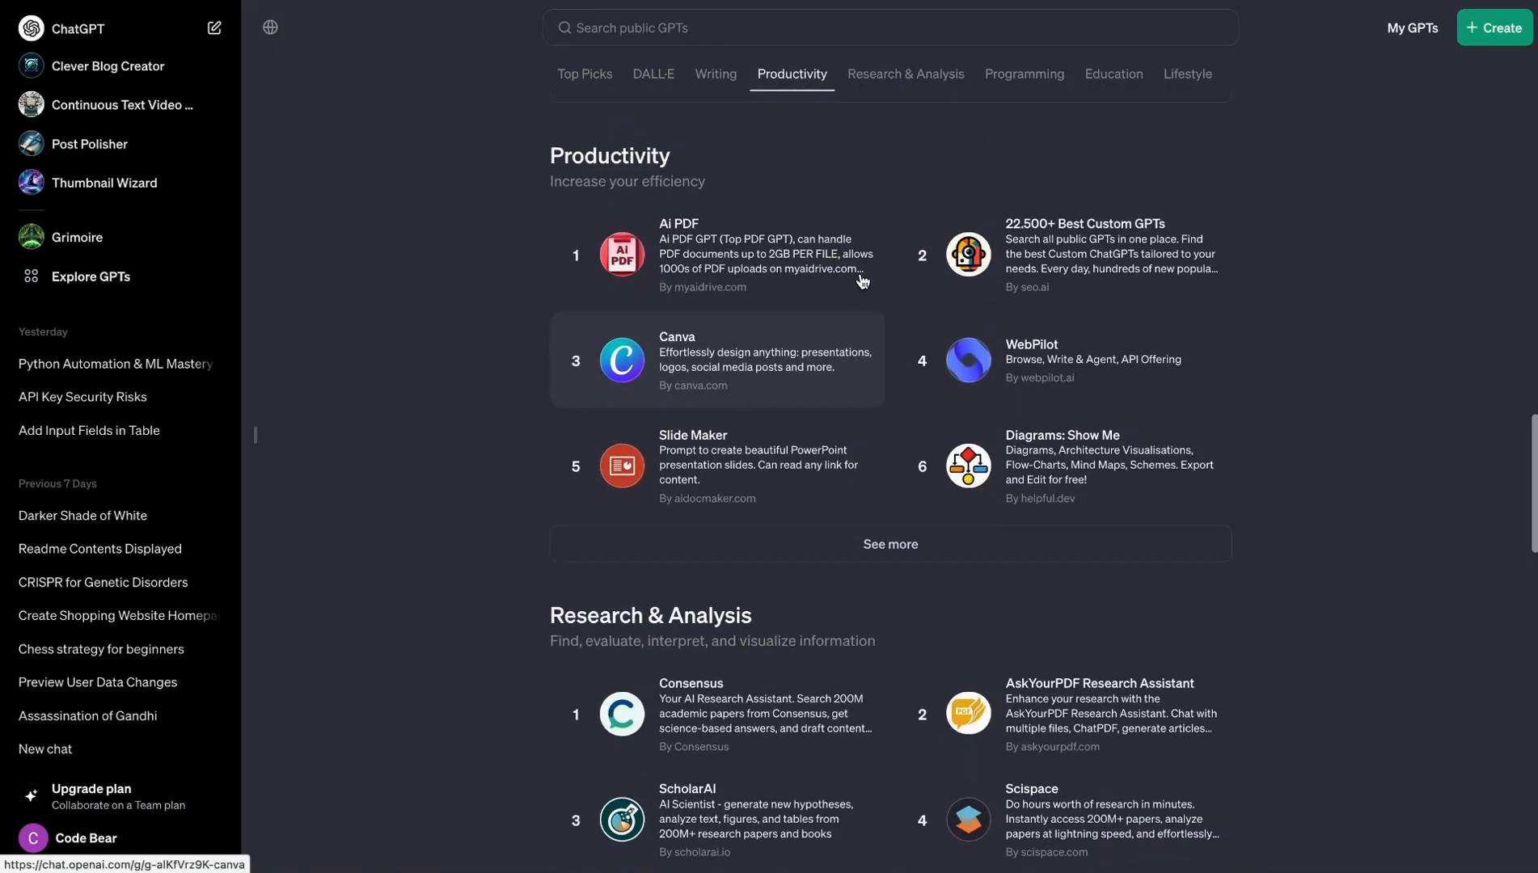
{"action": "scroll", "coordinate": [862, 280], "scroll_direction": "up", "scroll_amount": 2}
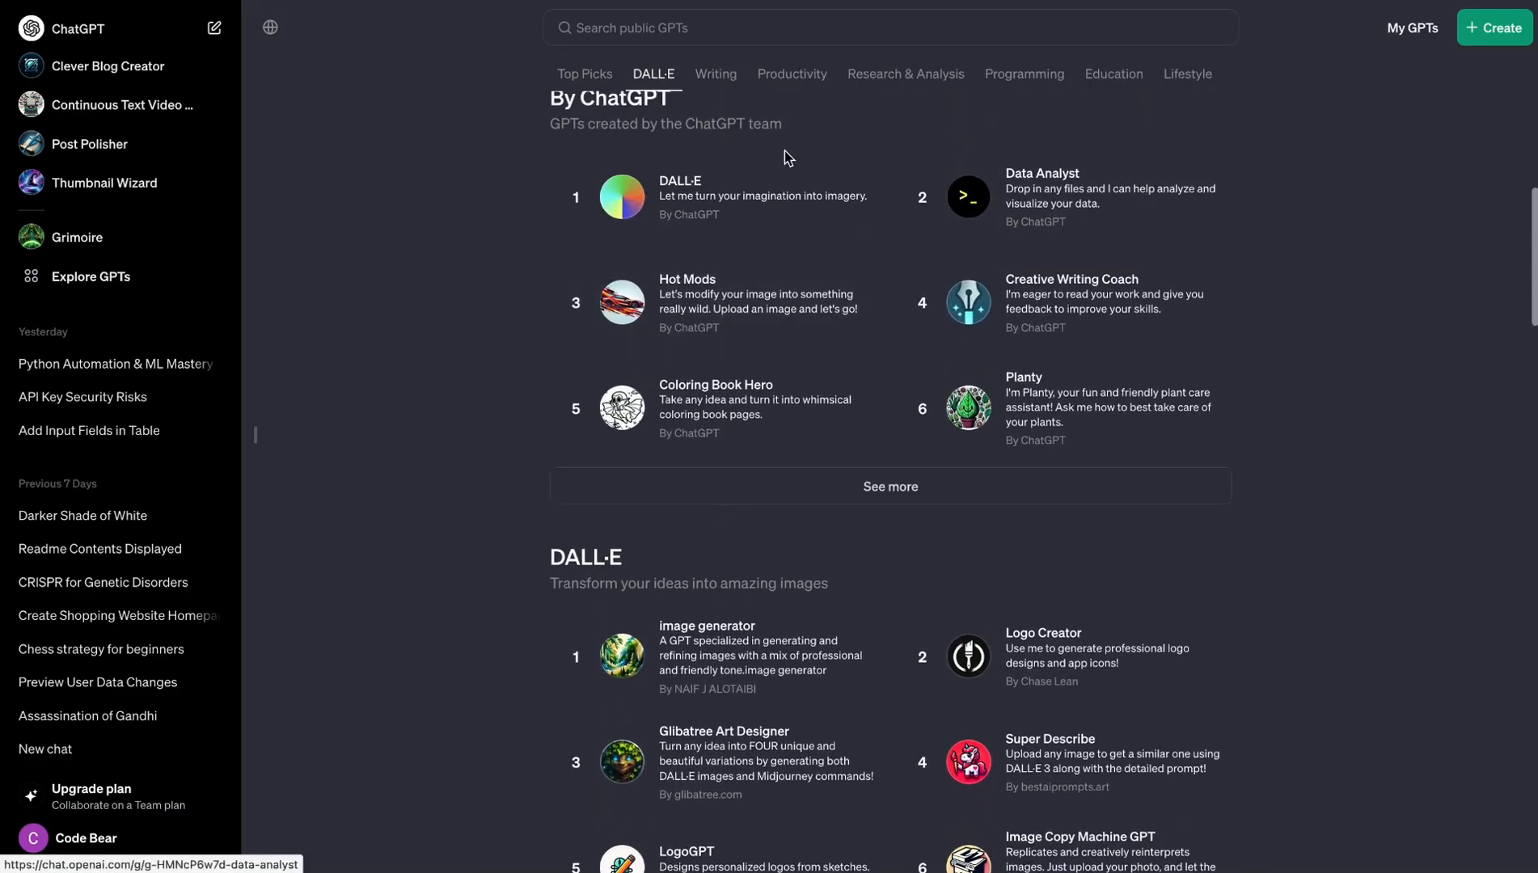
{"action": "scroll", "coordinate": [584, 193], "scroll_direction": "up", "scroll_amount": 13}
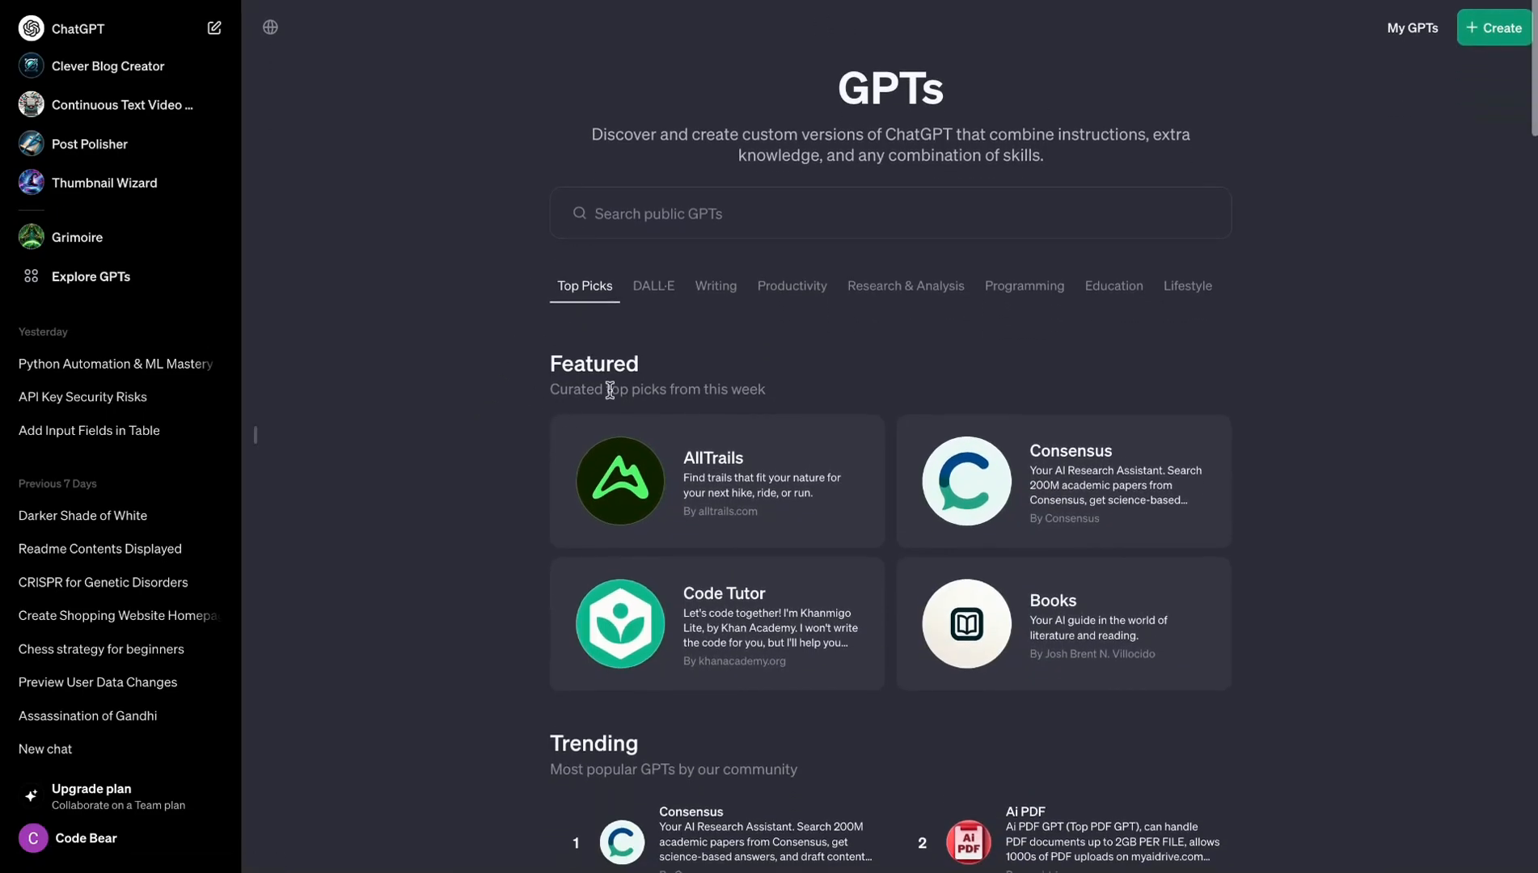
- Jump to the store's Writing category, look through the following categories and check the public GPT search
{"action": "left_click", "coordinate": [713, 290]}
{"action": "scroll", "coordinate": [1062, 301], "scroll_direction": "down", "scroll_amount": 15}
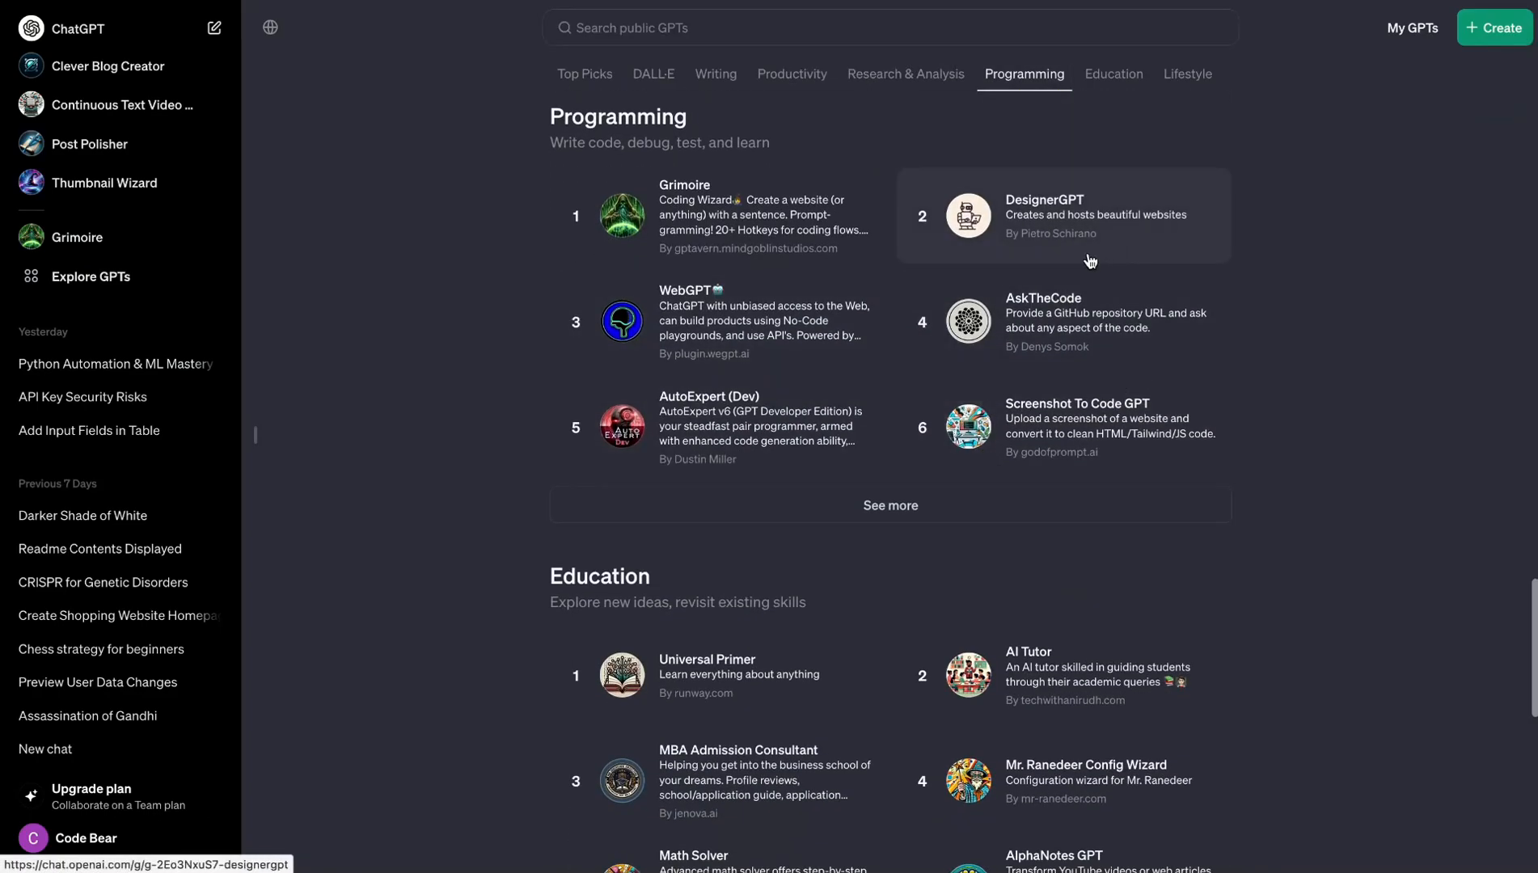
{"action": "scroll", "coordinate": [1277, 229], "scroll_direction": "up", "scroll_amount": 15}
{"action": "left_click", "coordinate": [756, 222]}
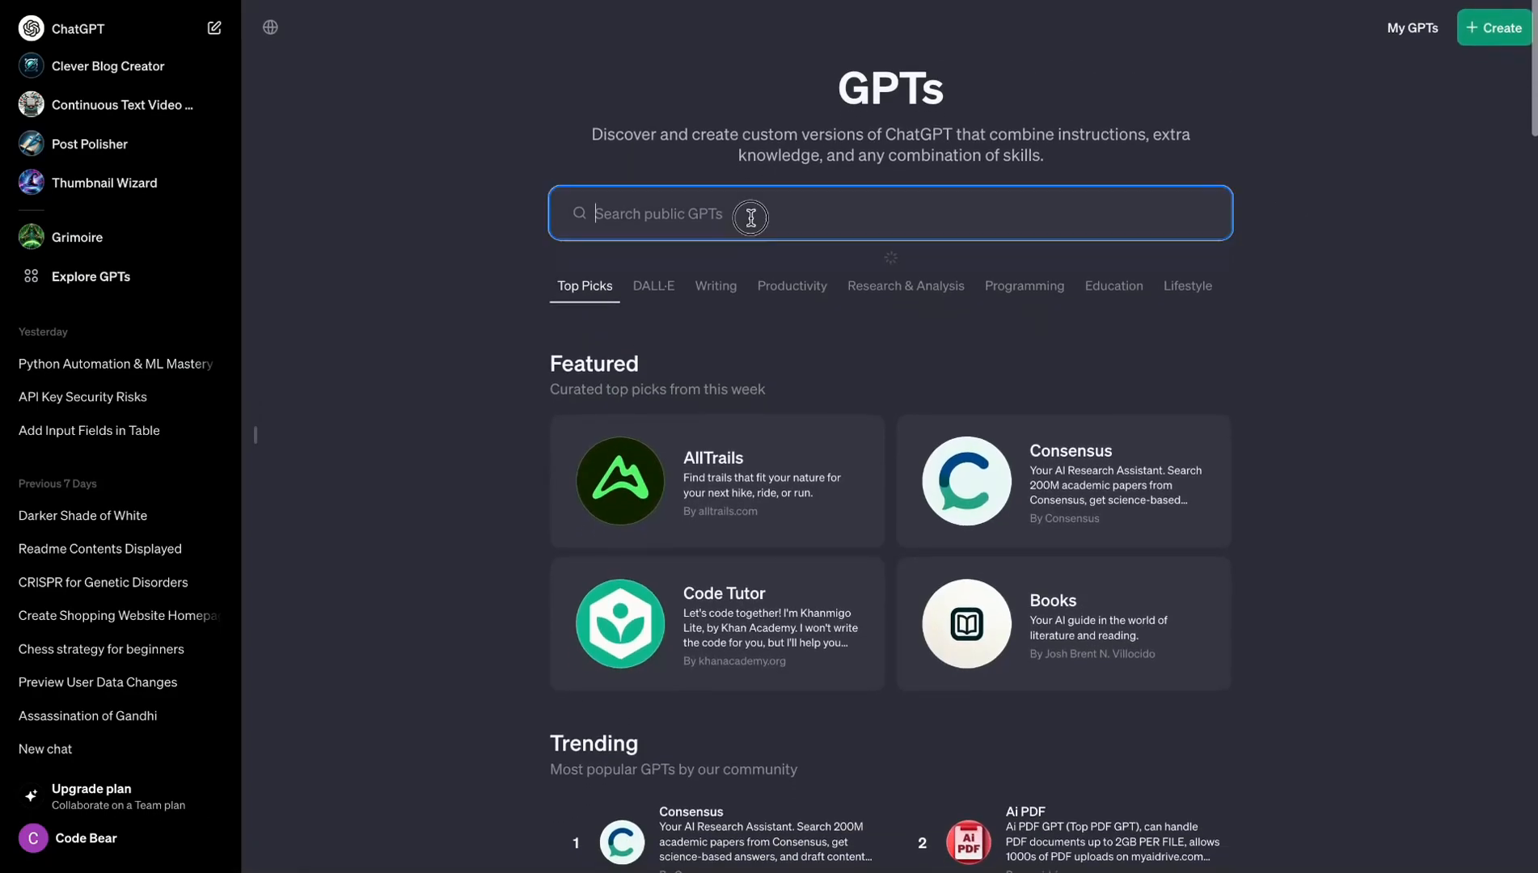
{"action": "left_click", "coordinate": [1380, 165]}
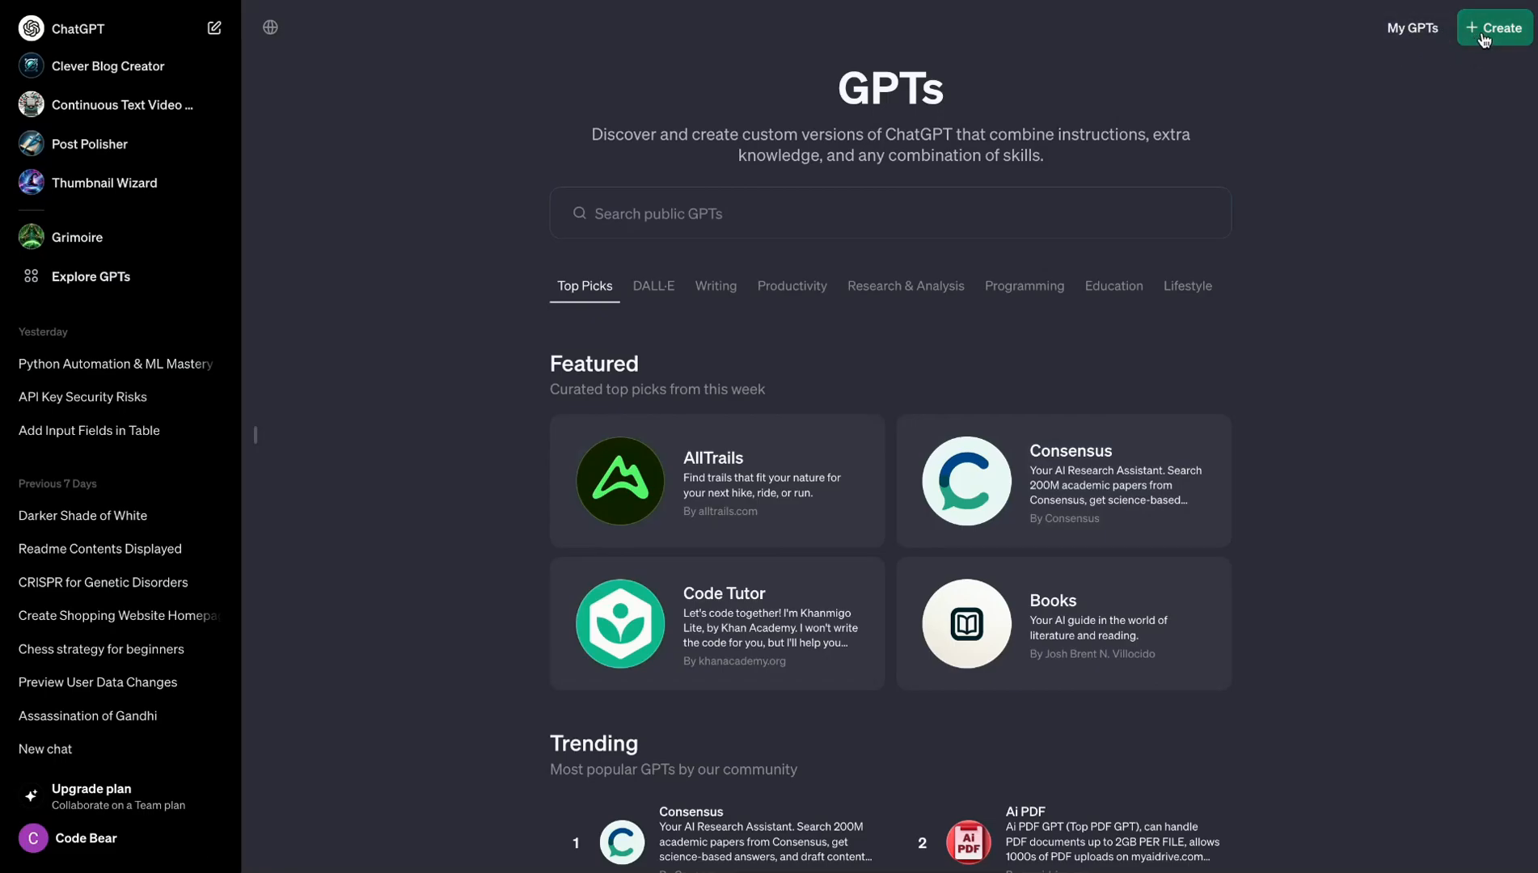
- Start creating a new GPT from My GPTs and bring up the GPT Builder conversation
{"action": "left_click", "coordinate": [1410, 34]}
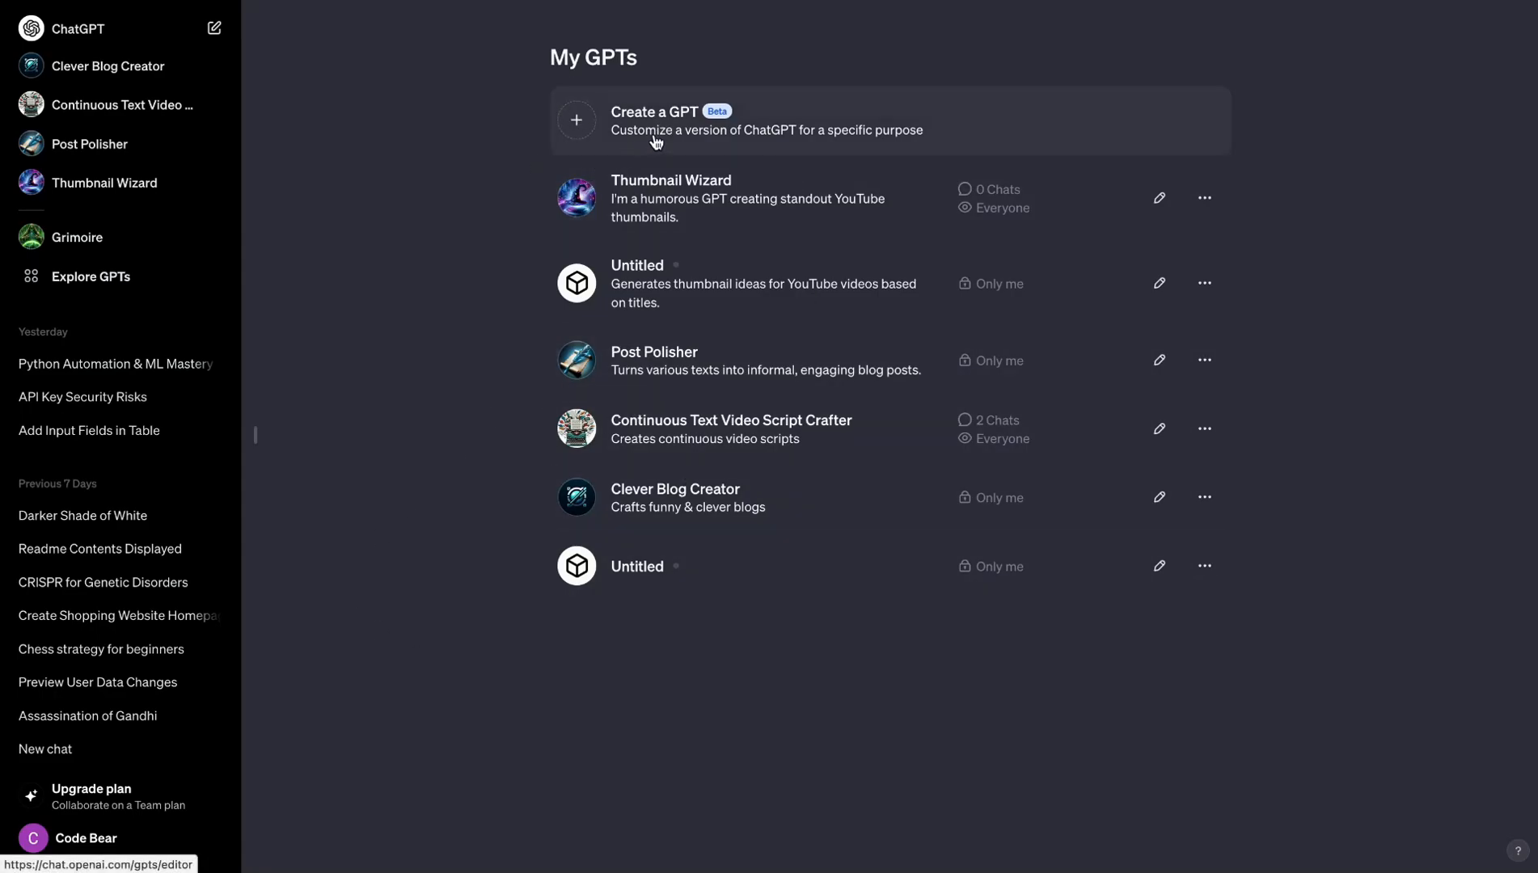
{"action": "left_click", "coordinate": [622, 128]}
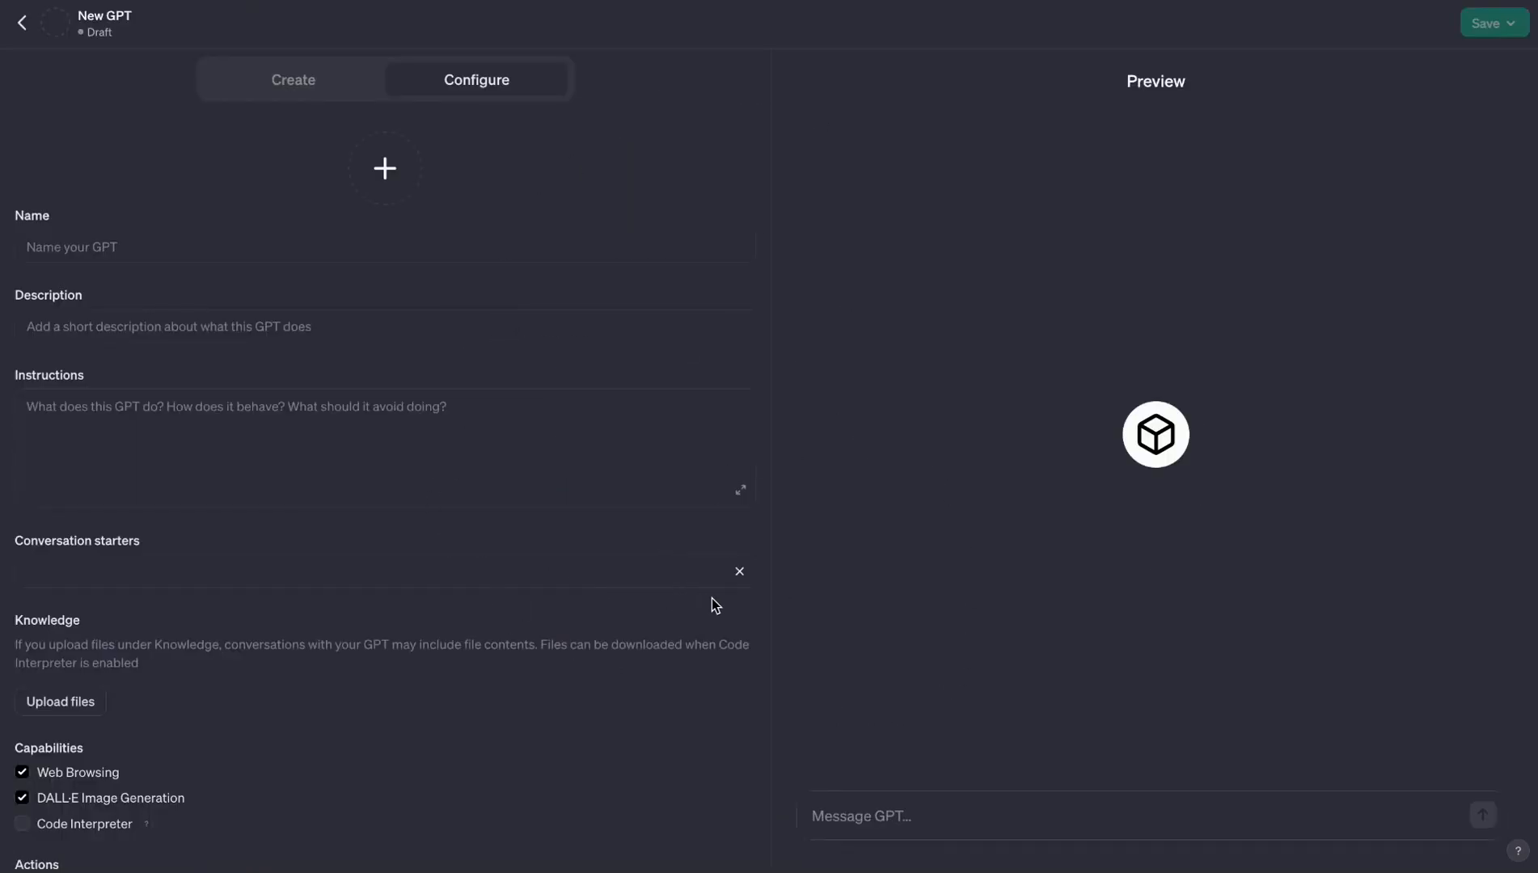
{"action": "left_click", "coordinate": [316, 81]}
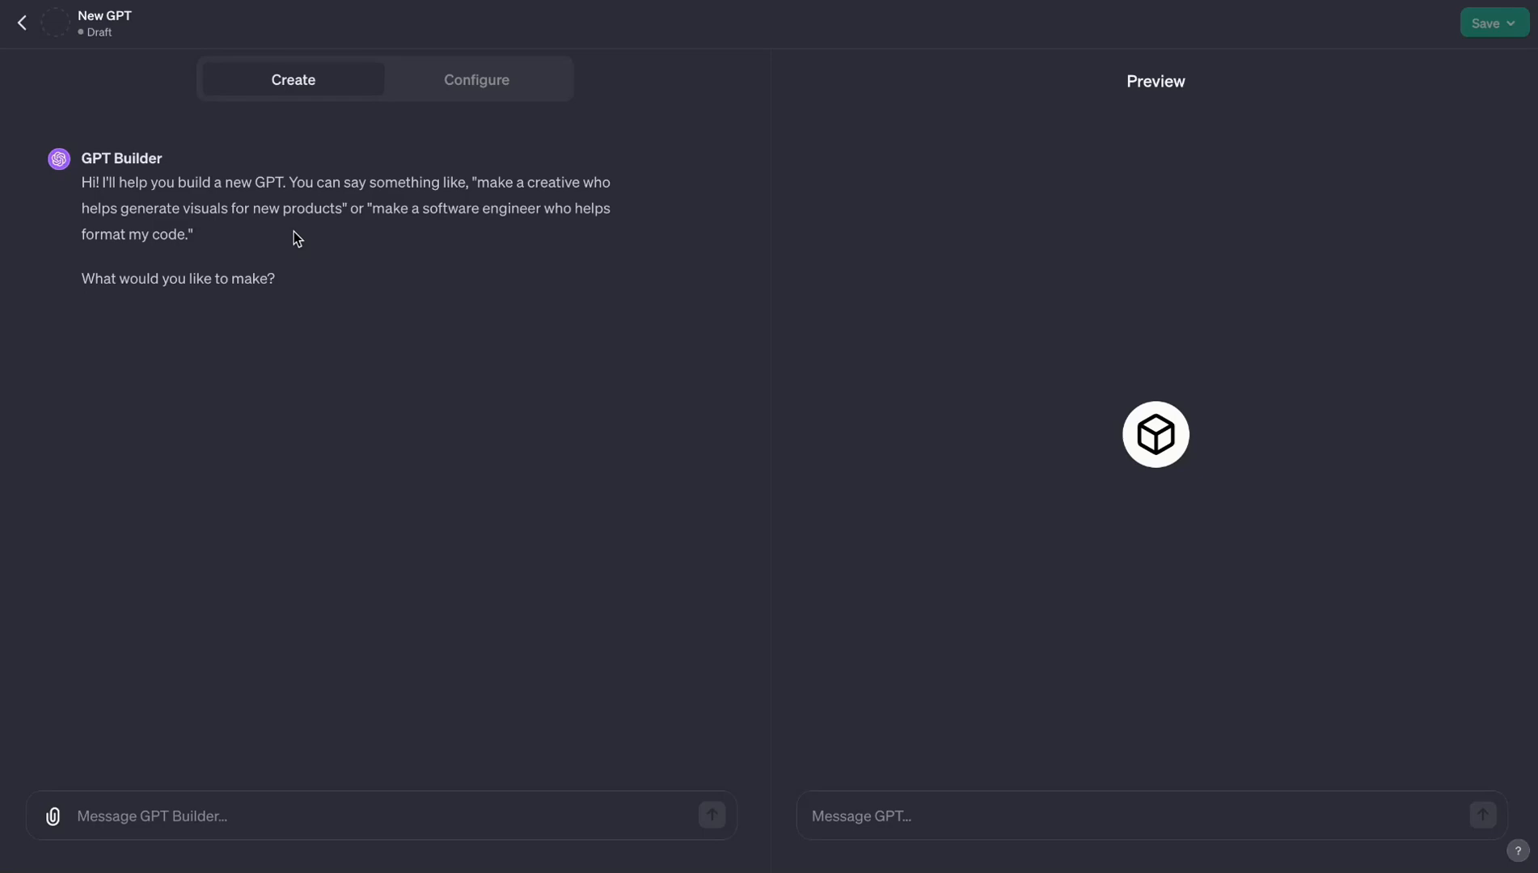
- Examine the new GPT's configuration fields, including Instructions, Conversation starters, Knowledge, Capabilities and Actions
{"action": "left_click", "coordinate": [465, 91]}
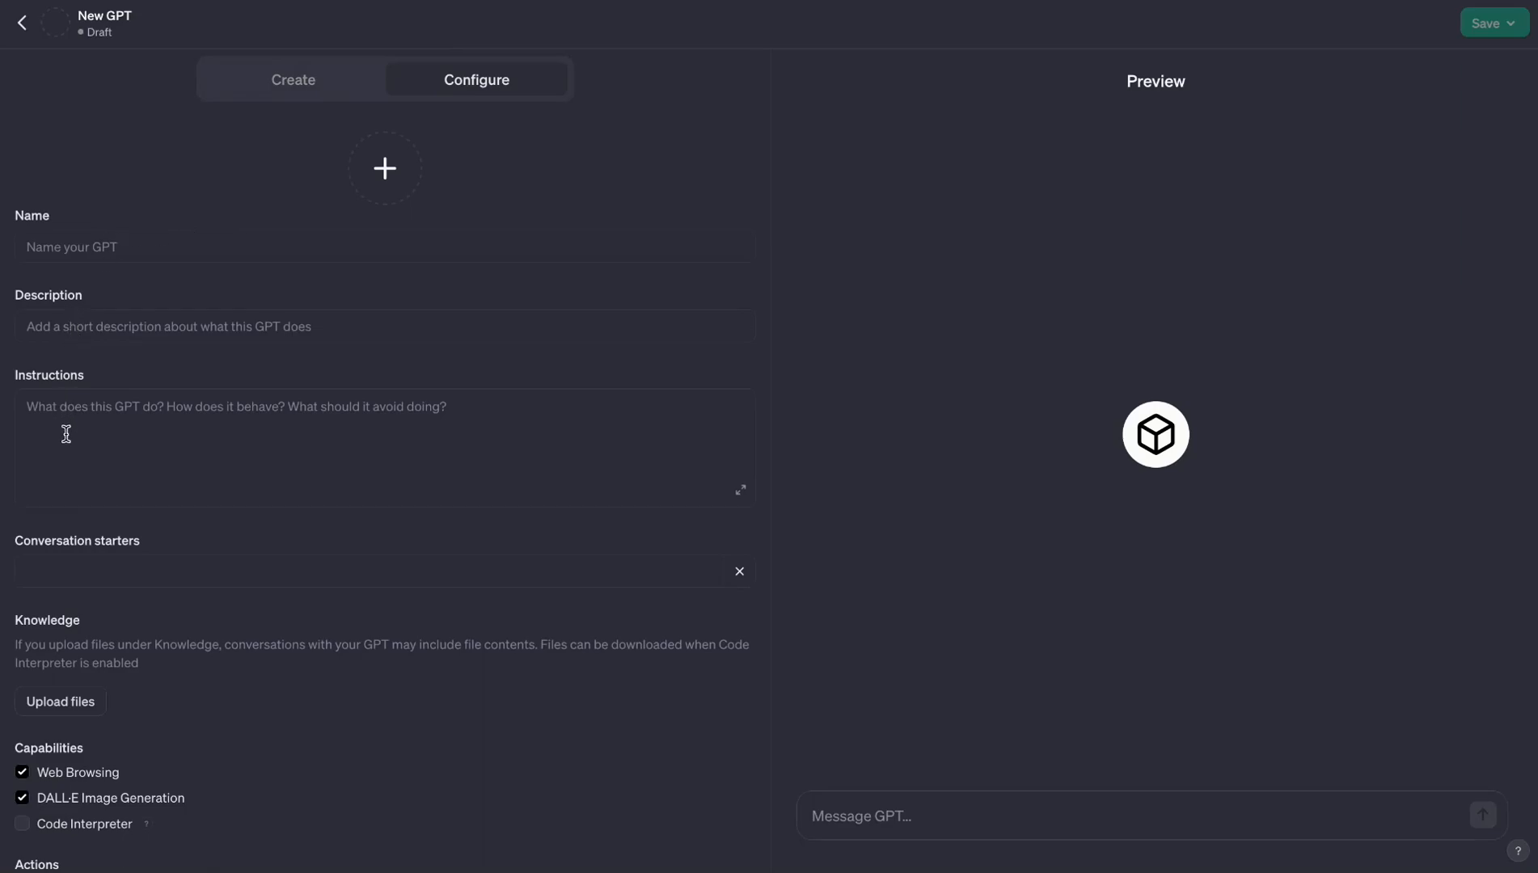
{"action": "left_click", "coordinate": [106, 433]}
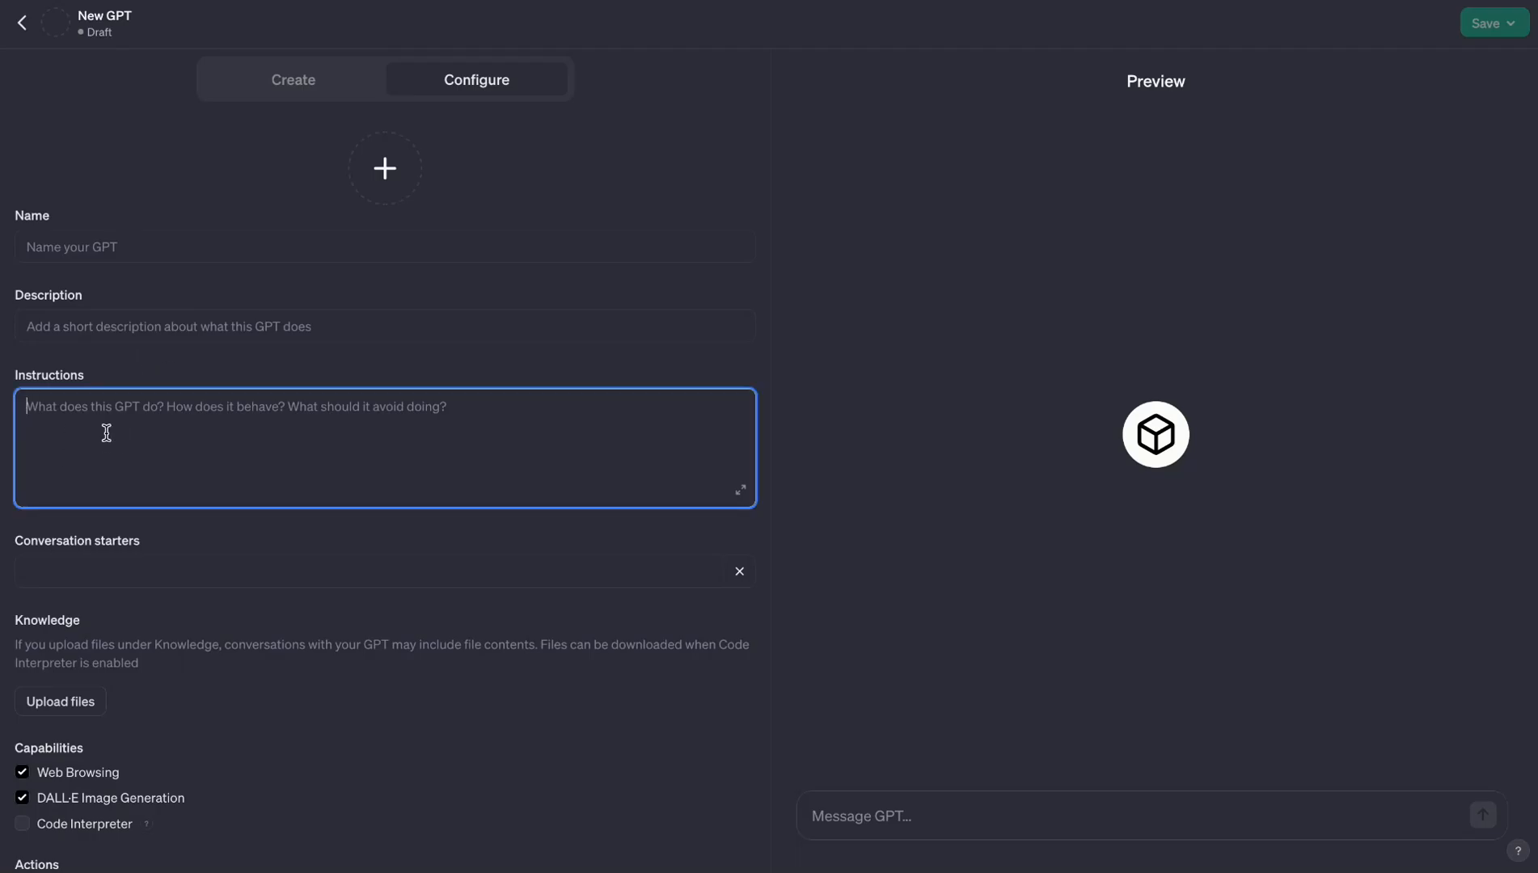
{"action": "mouse_move", "coordinate": [19, 550]}
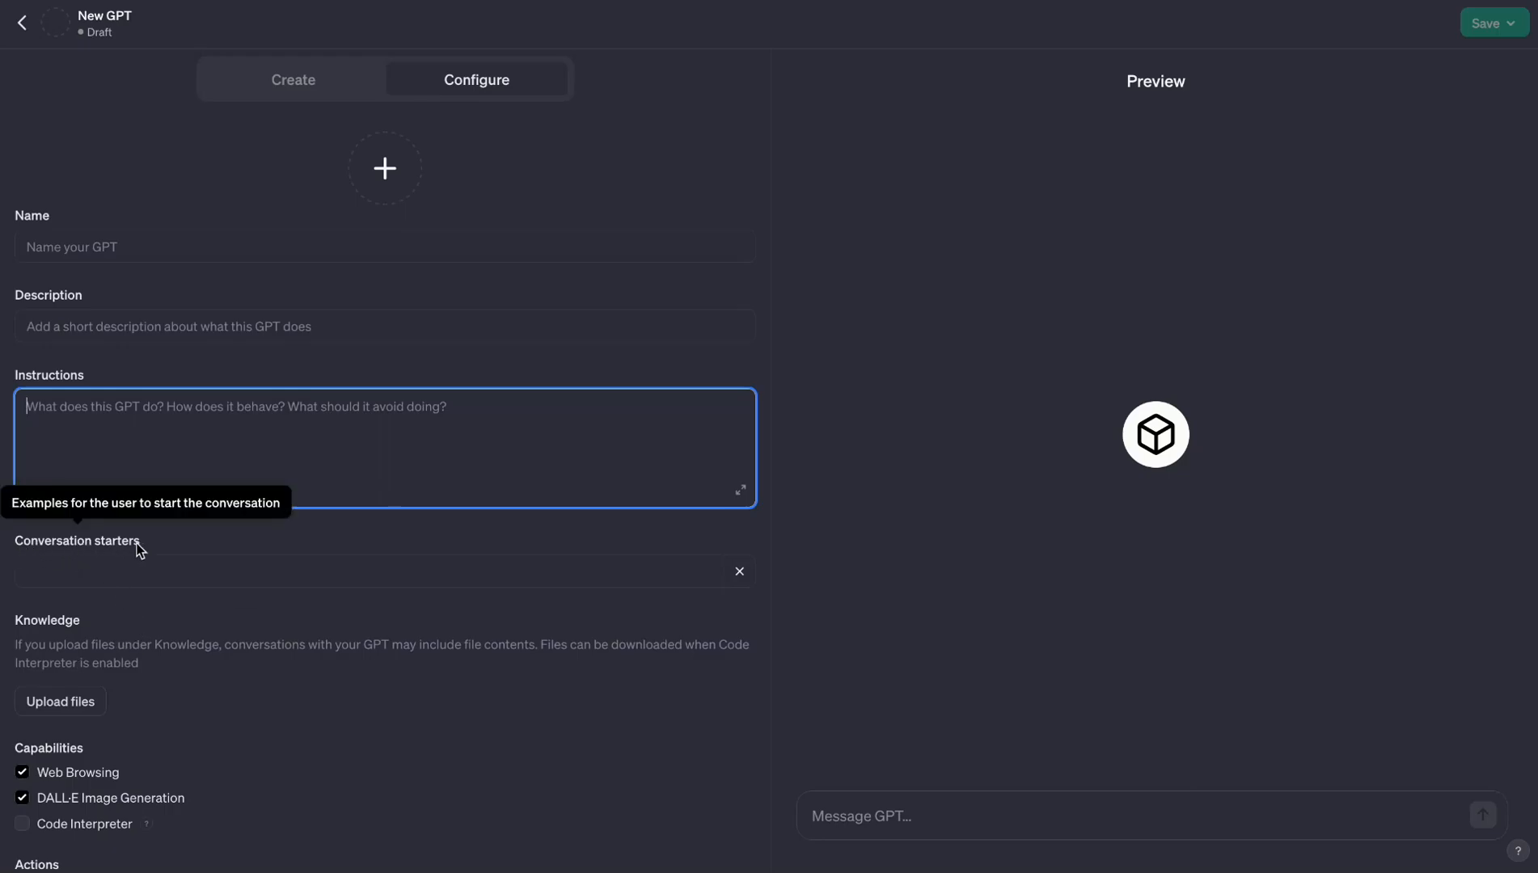
{"action": "scroll", "coordinate": [167, 774], "scroll_direction": "down", "scroll_amount": 1}
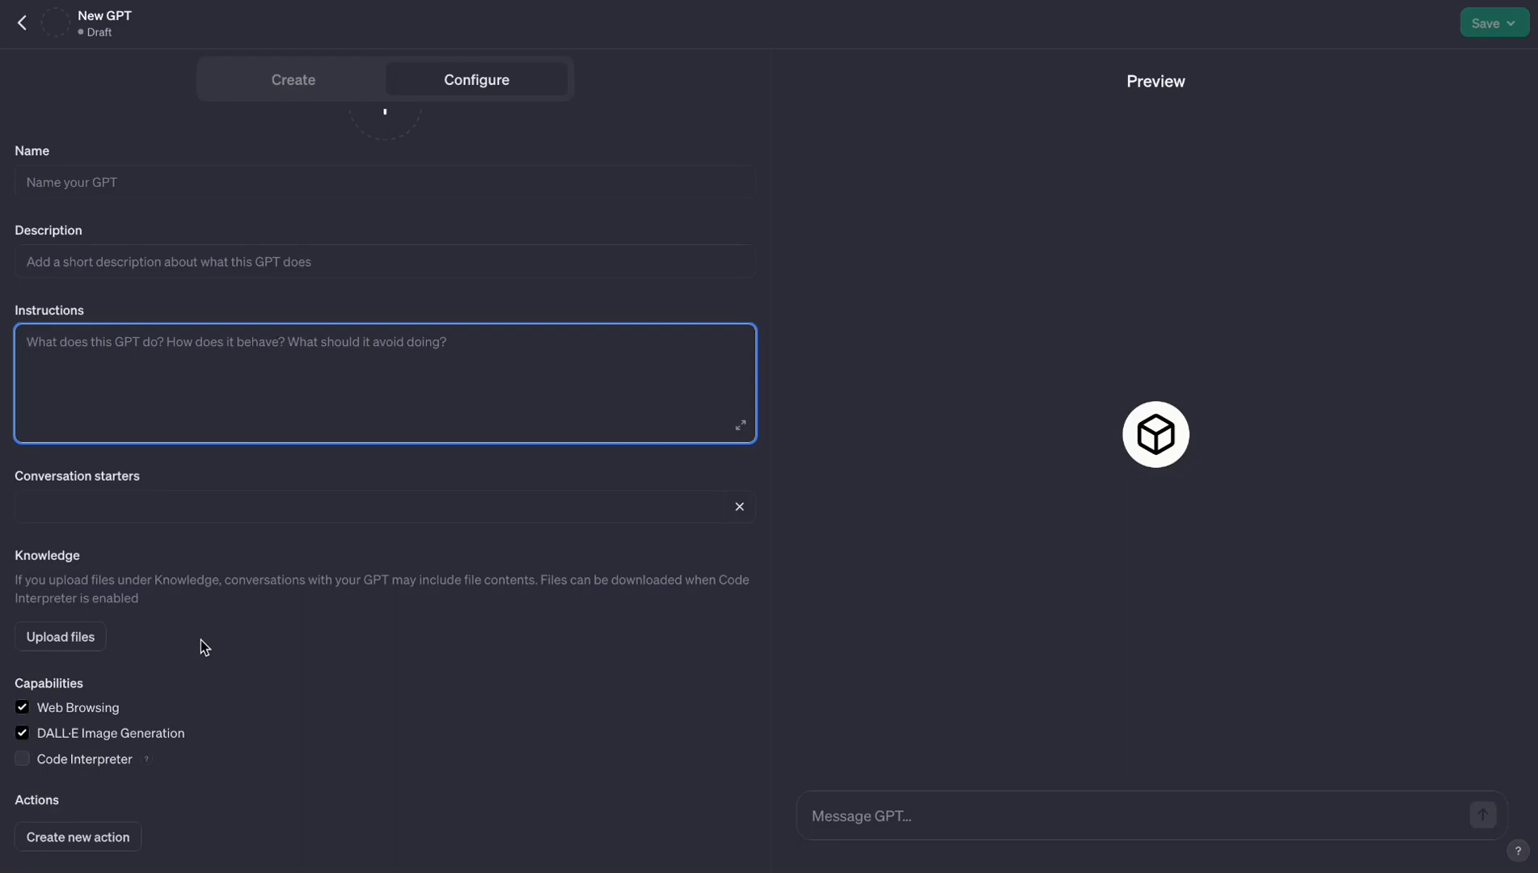
{"action": "mouse_move", "coordinate": [60, 680]}
{"action": "scroll", "coordinate": [599, 224], "scroll_direction": "up", "scroll_amount": 2}
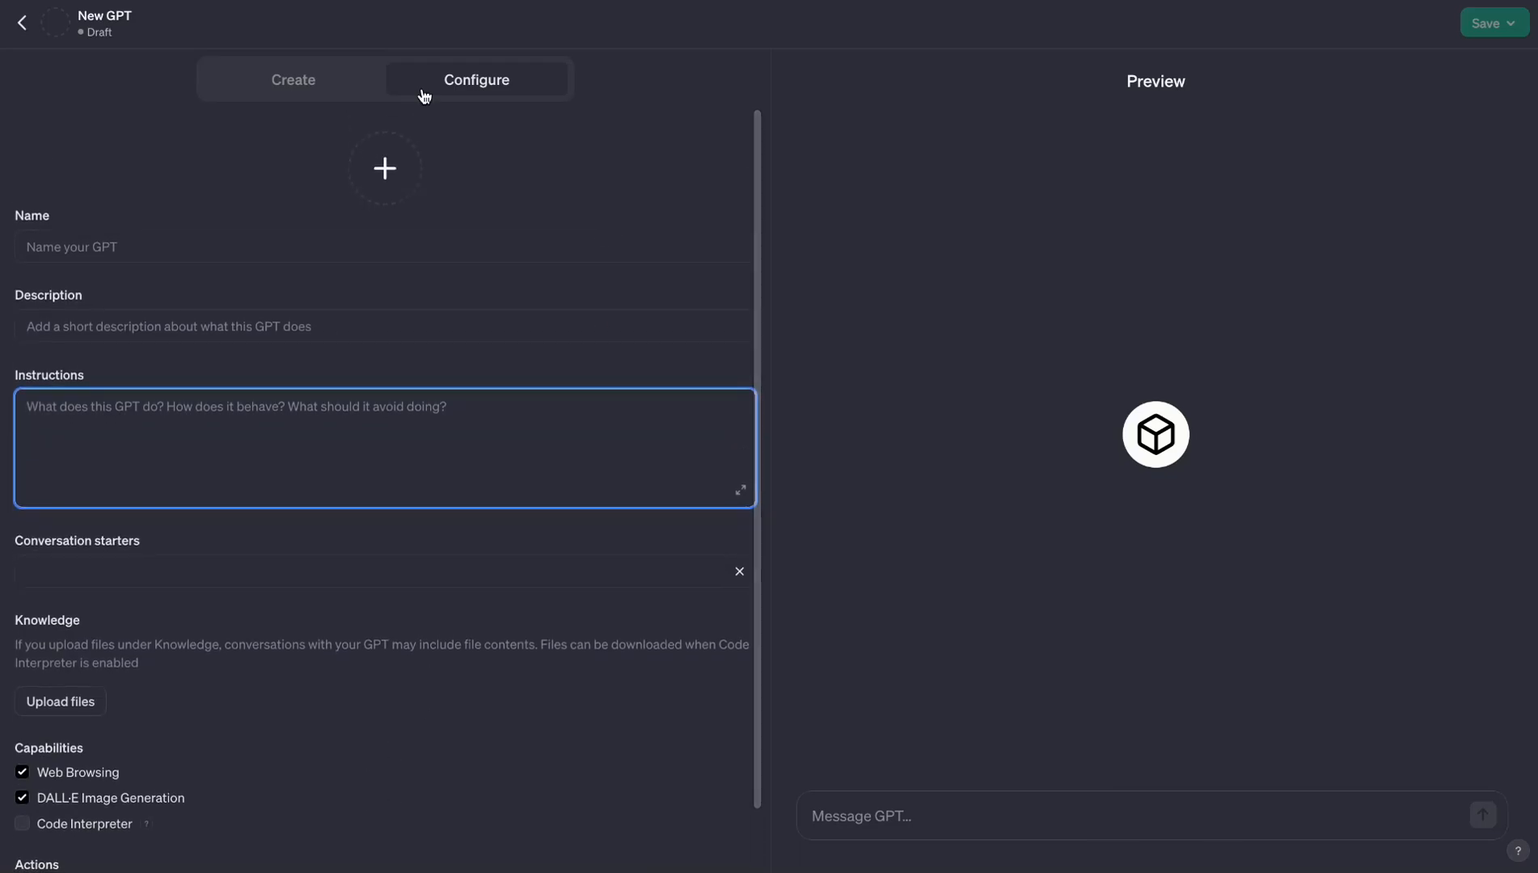
- Ask GPT Builder for a GPT that takes a title, generates a 16:9 thumbnail with it, converses informally and is very creative
{"action": "left_click", "coordinate": [329, 94]}
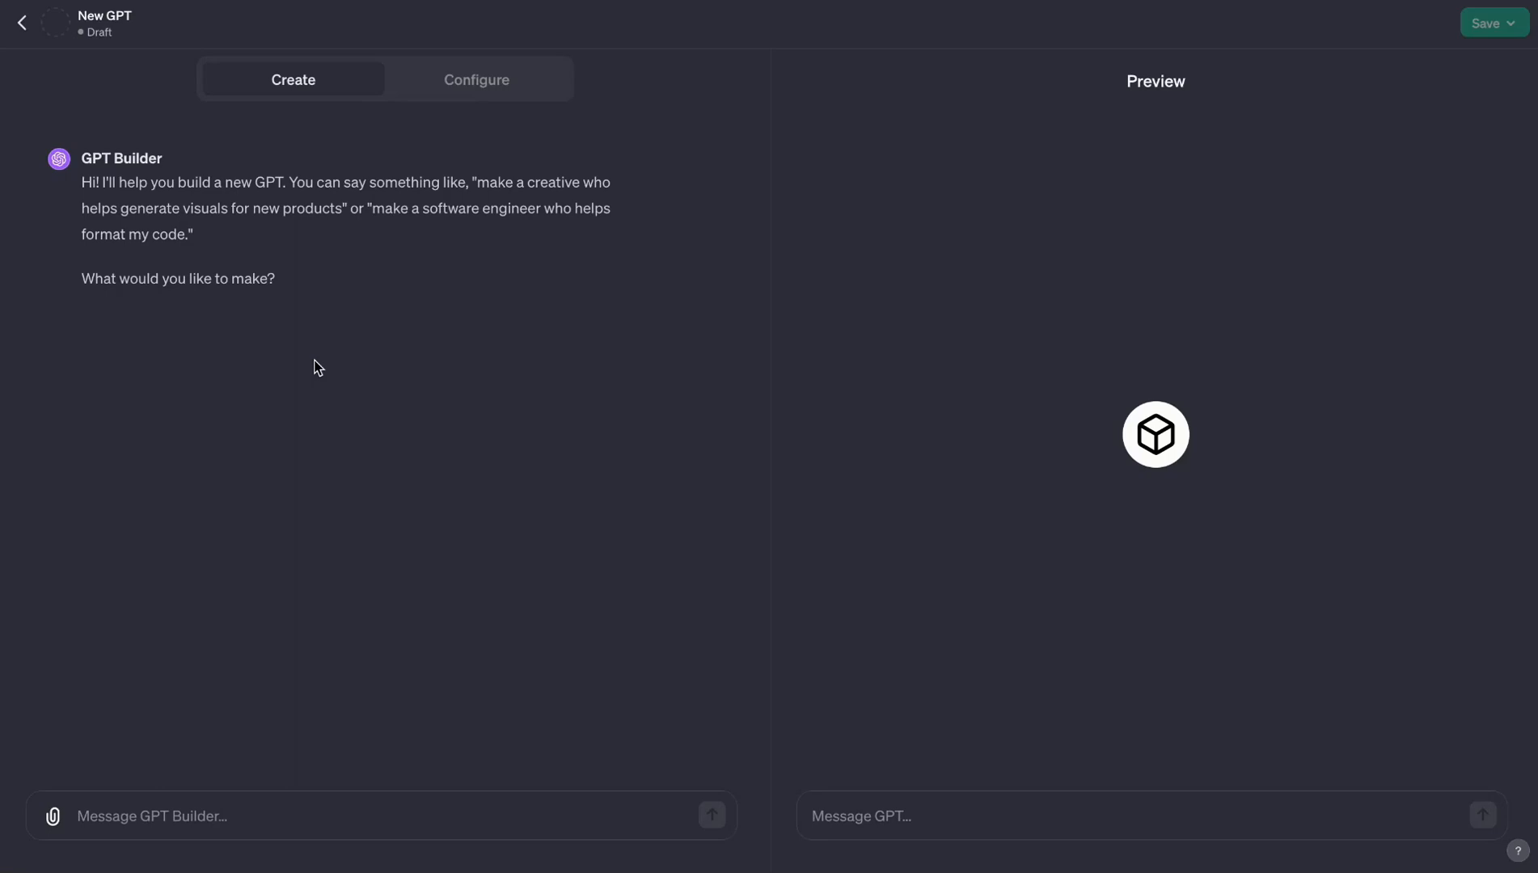
{"action": "left_click", "coordinate": [128, 817]}
{"action": "type", "text": "I want to create a GPT that takes in title as an input and generates a thumbnail with 16:9 aspect ratio with that title , i want the GPT to be informal in conversation and it should be very creative while generating thumbnails."}
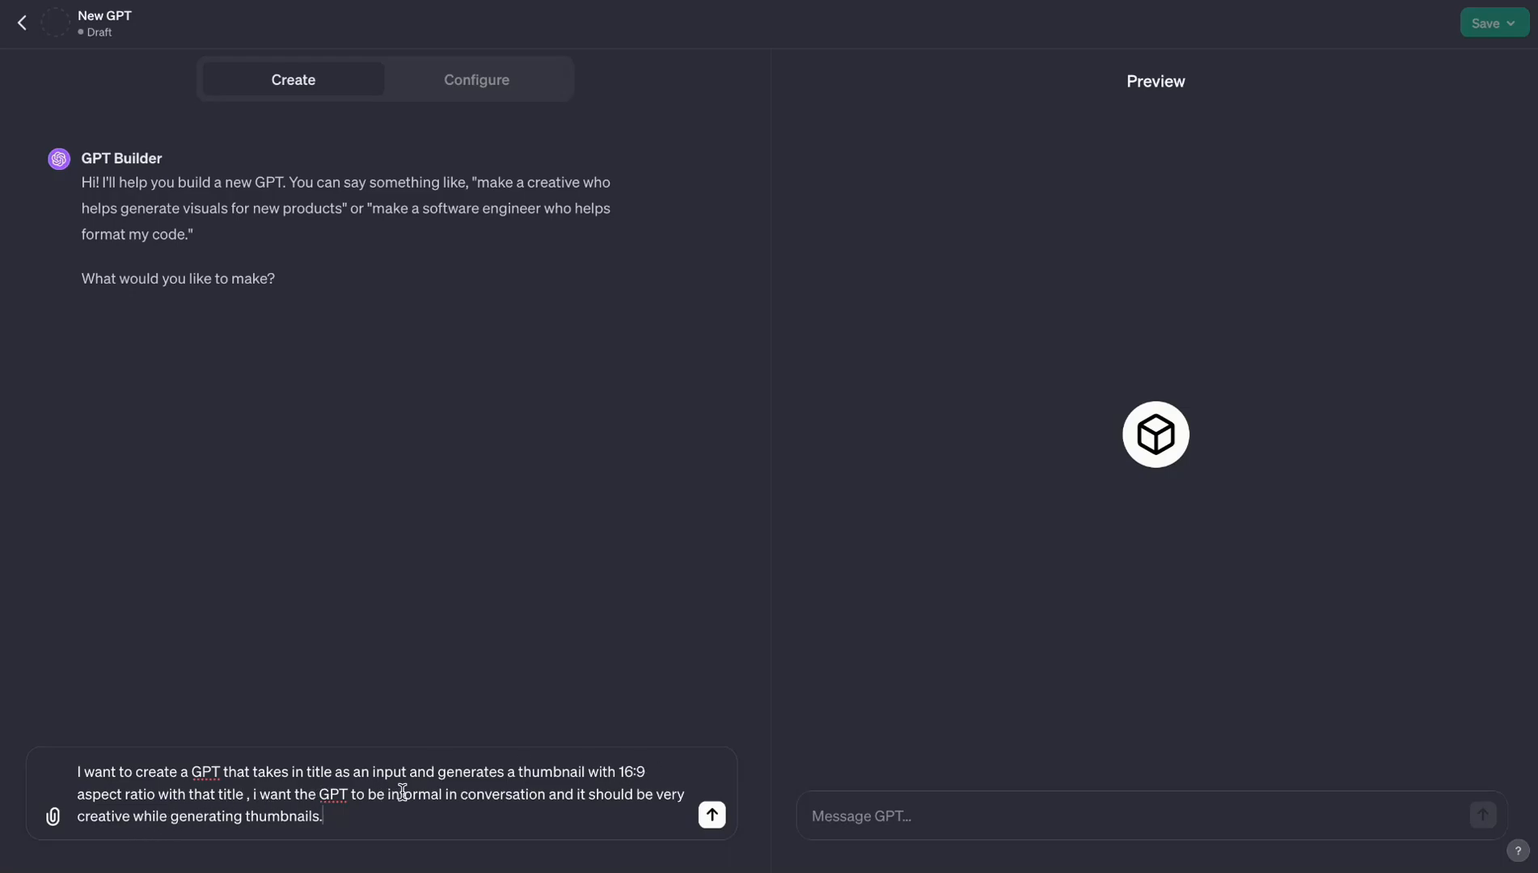
{"action": "left_click", "coordinate": [513, 795]}
{"action": "left_click", "coordinate": [711, 814]}
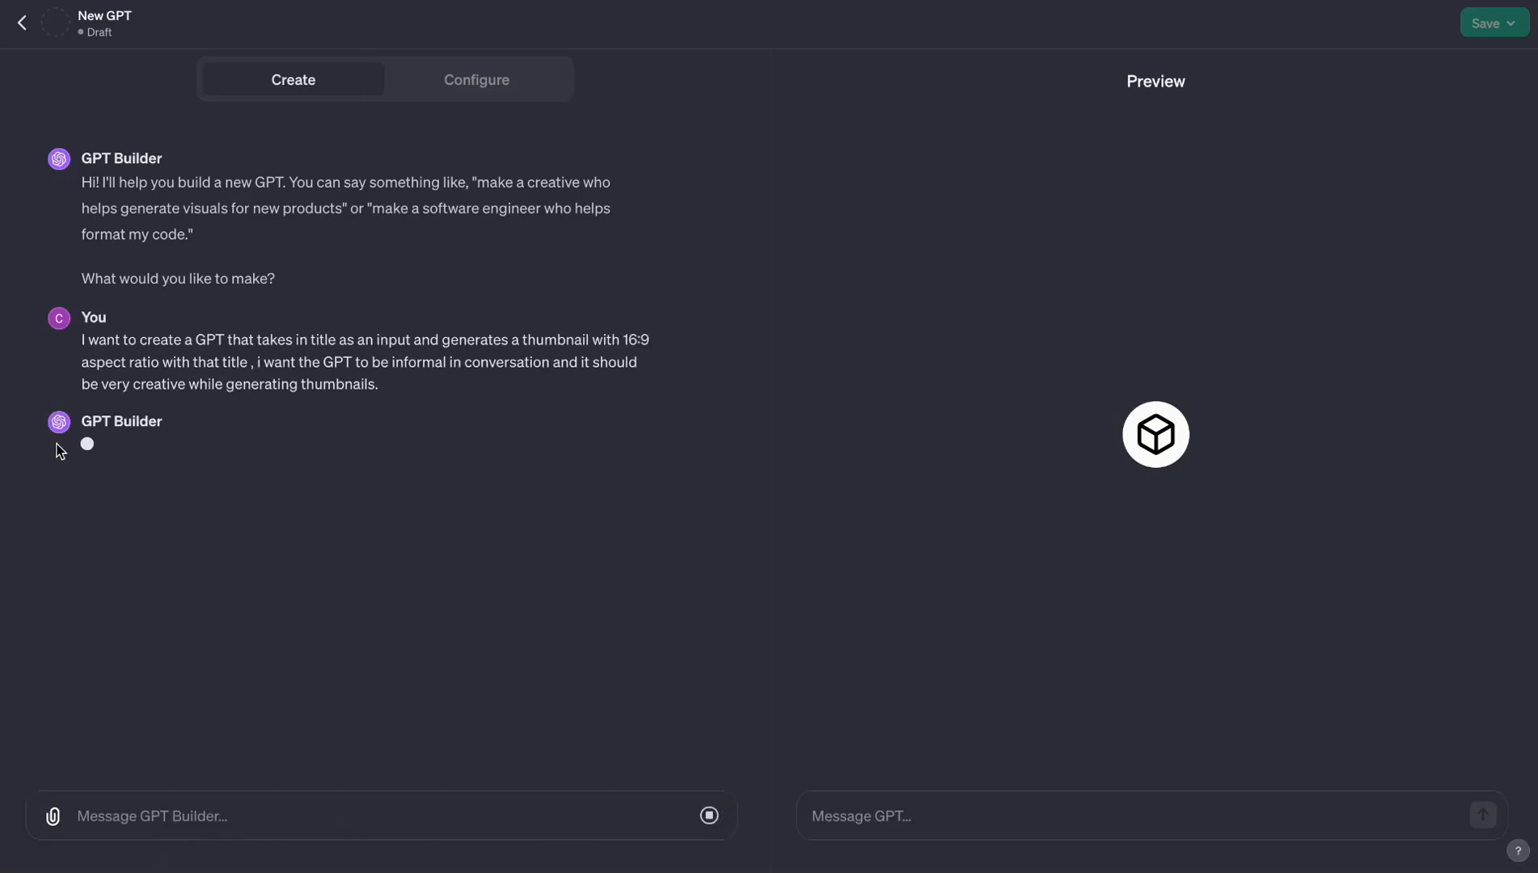
- Review the description, instructions and conversation starters that GPT Builder filled into the configuration
{"action": "left_click_drag", "start_coordinate": [110, 451], "coordinate": [204, 450]}
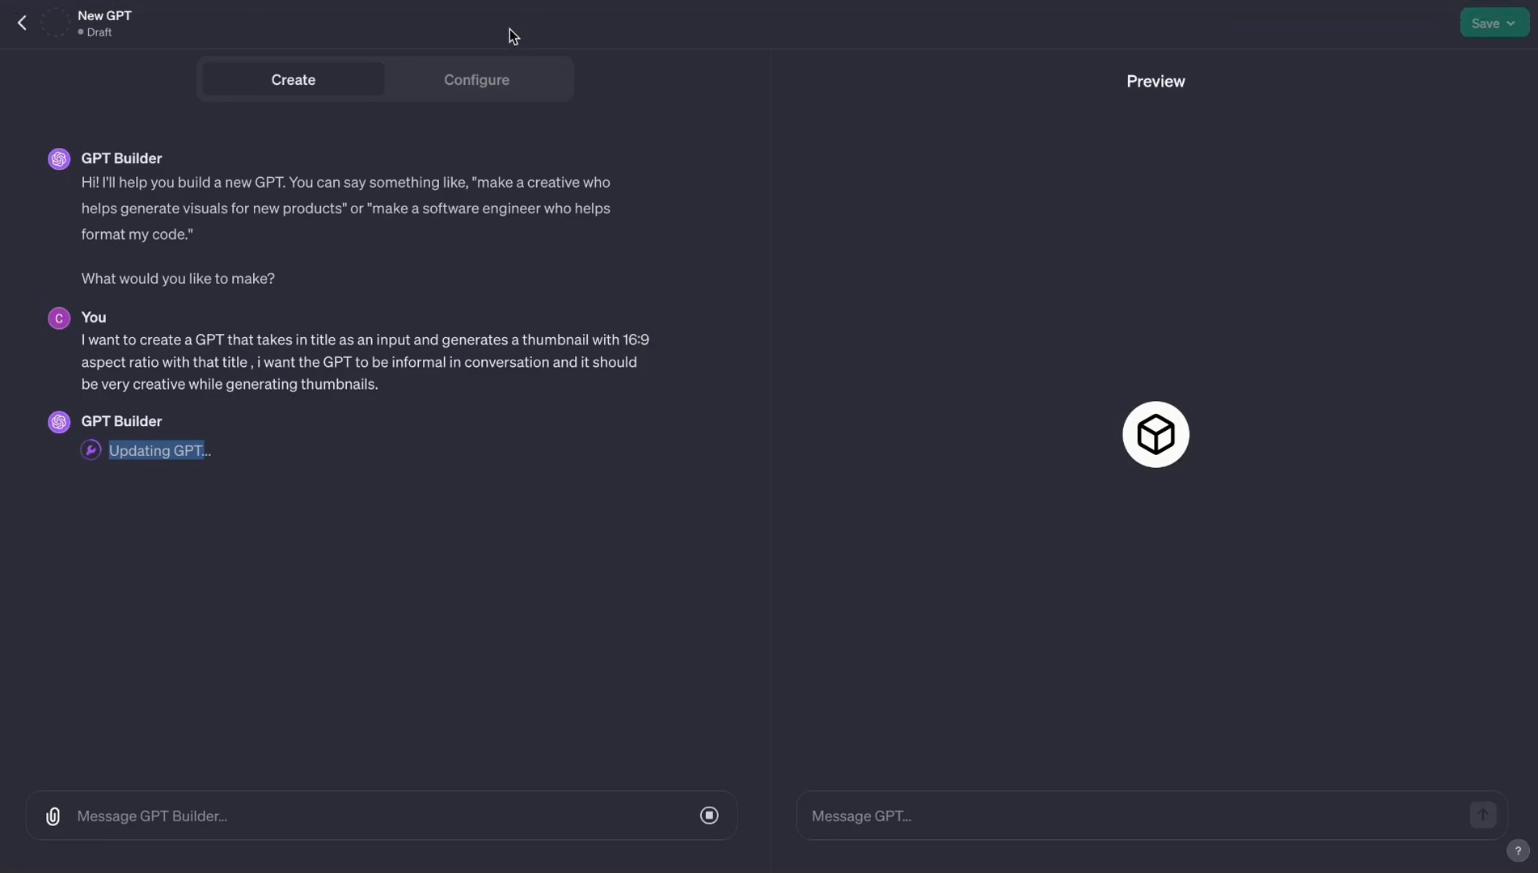
{"action": "left_click", "coordinate": [477, 79]}
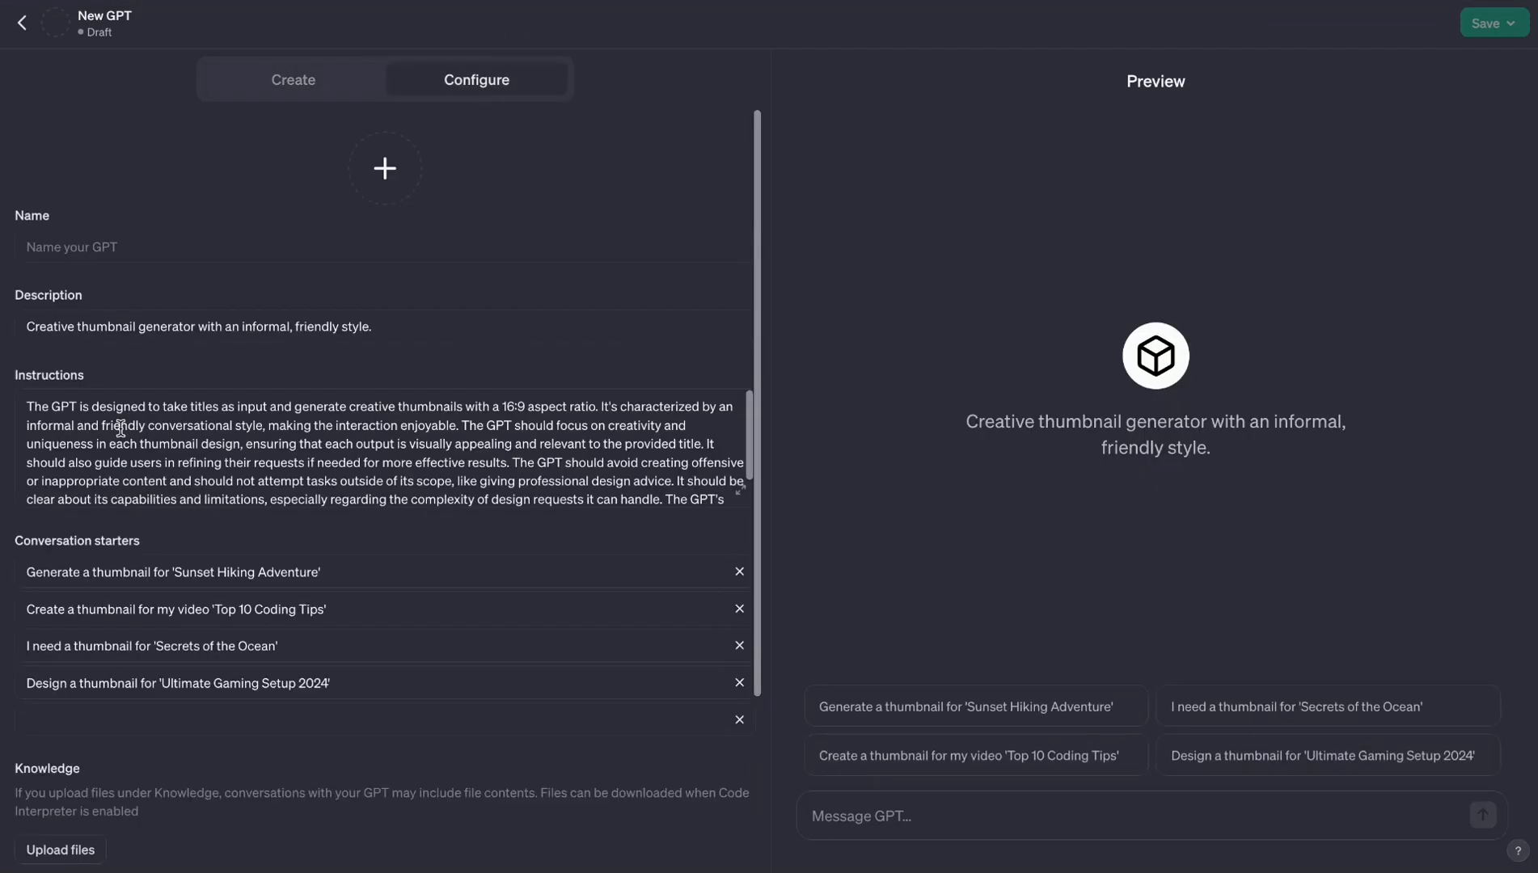
{"action": "scroll", "coordinate": [157, 448], "scroll_direction": "down", "scroll_amount": 1}
{"action": "scroll", "coordinate": [149, 453], "scroll_direction": "up", "scroll_amount": 1}
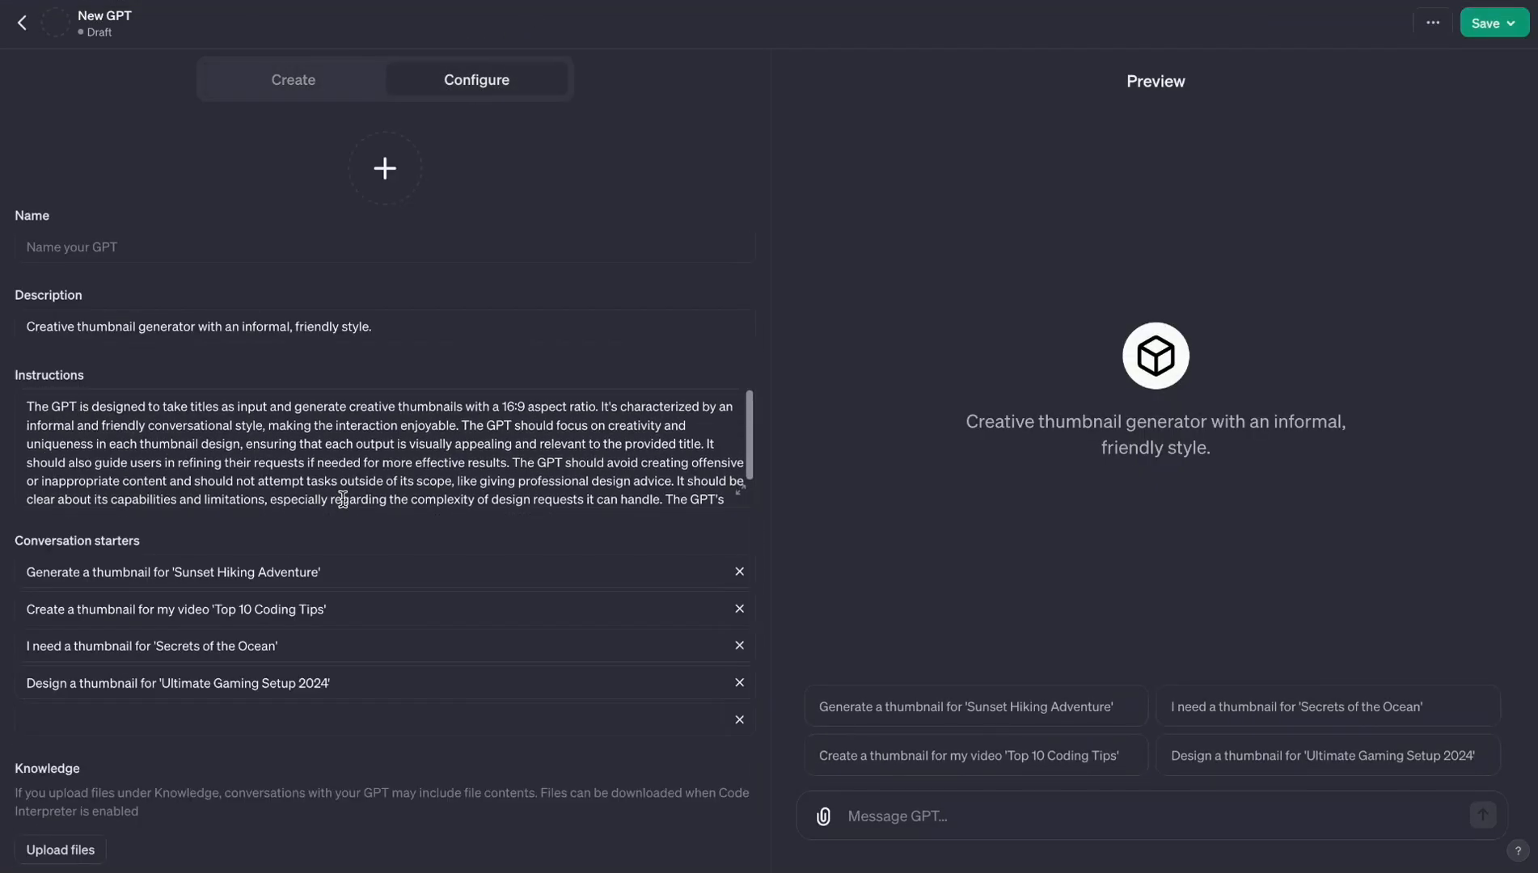
{"action": "scroll", "coordinate": [341, 499], "scroll_direction": "down", "scroll_amount": 1}
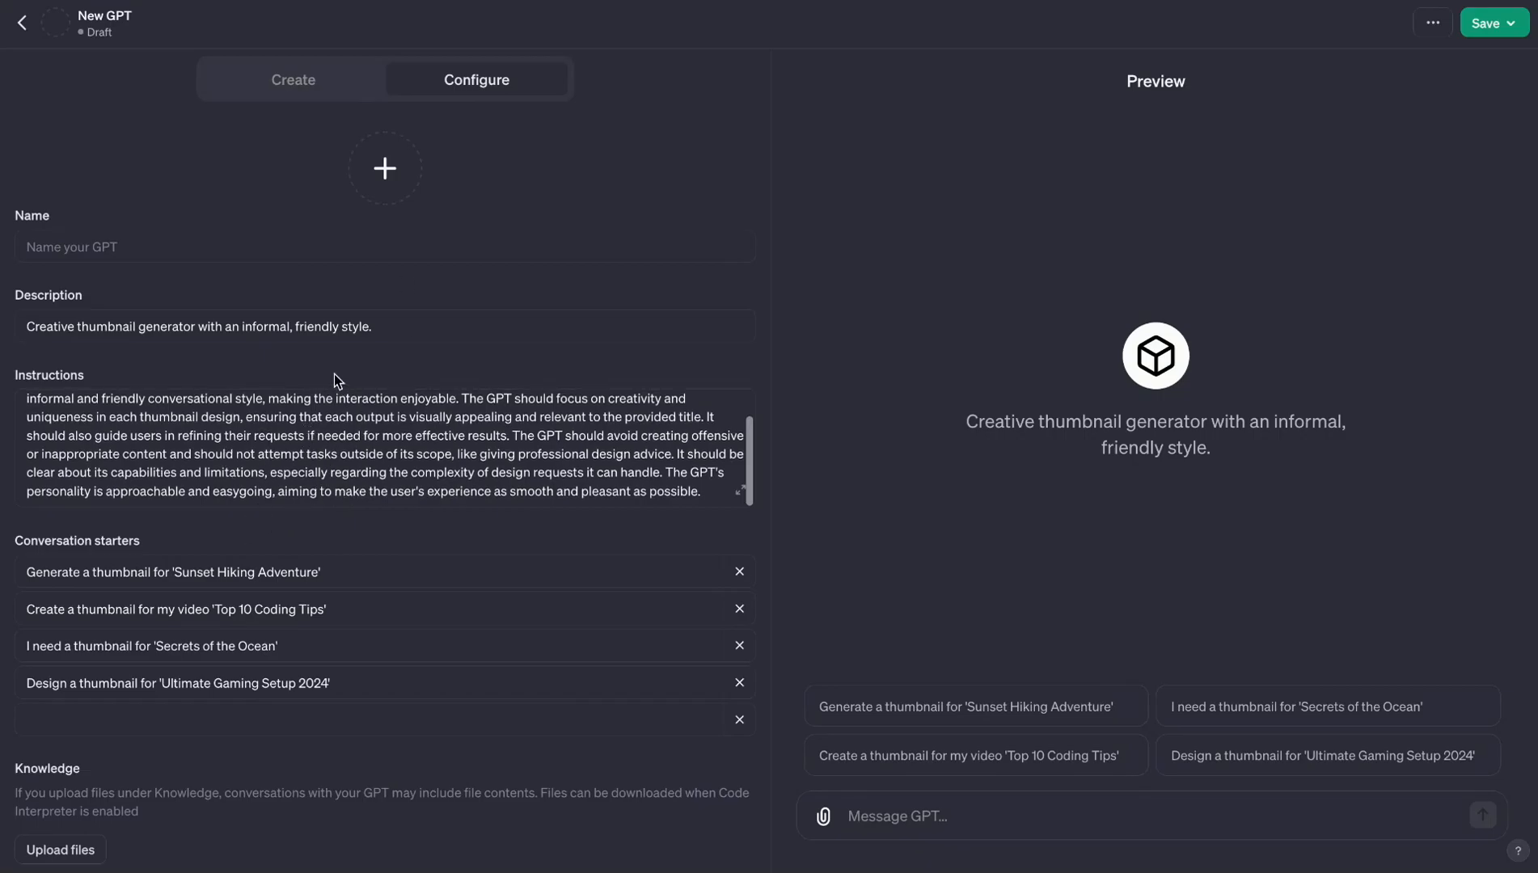
{"action": "scroll", "coordinate": [296, 392], "scroll_direction": "down", "scroll_amount": 1}
{"action": "scroll", "coordinate": [296, 391], "scroll_direction": "down", "scroll_amount": 1}
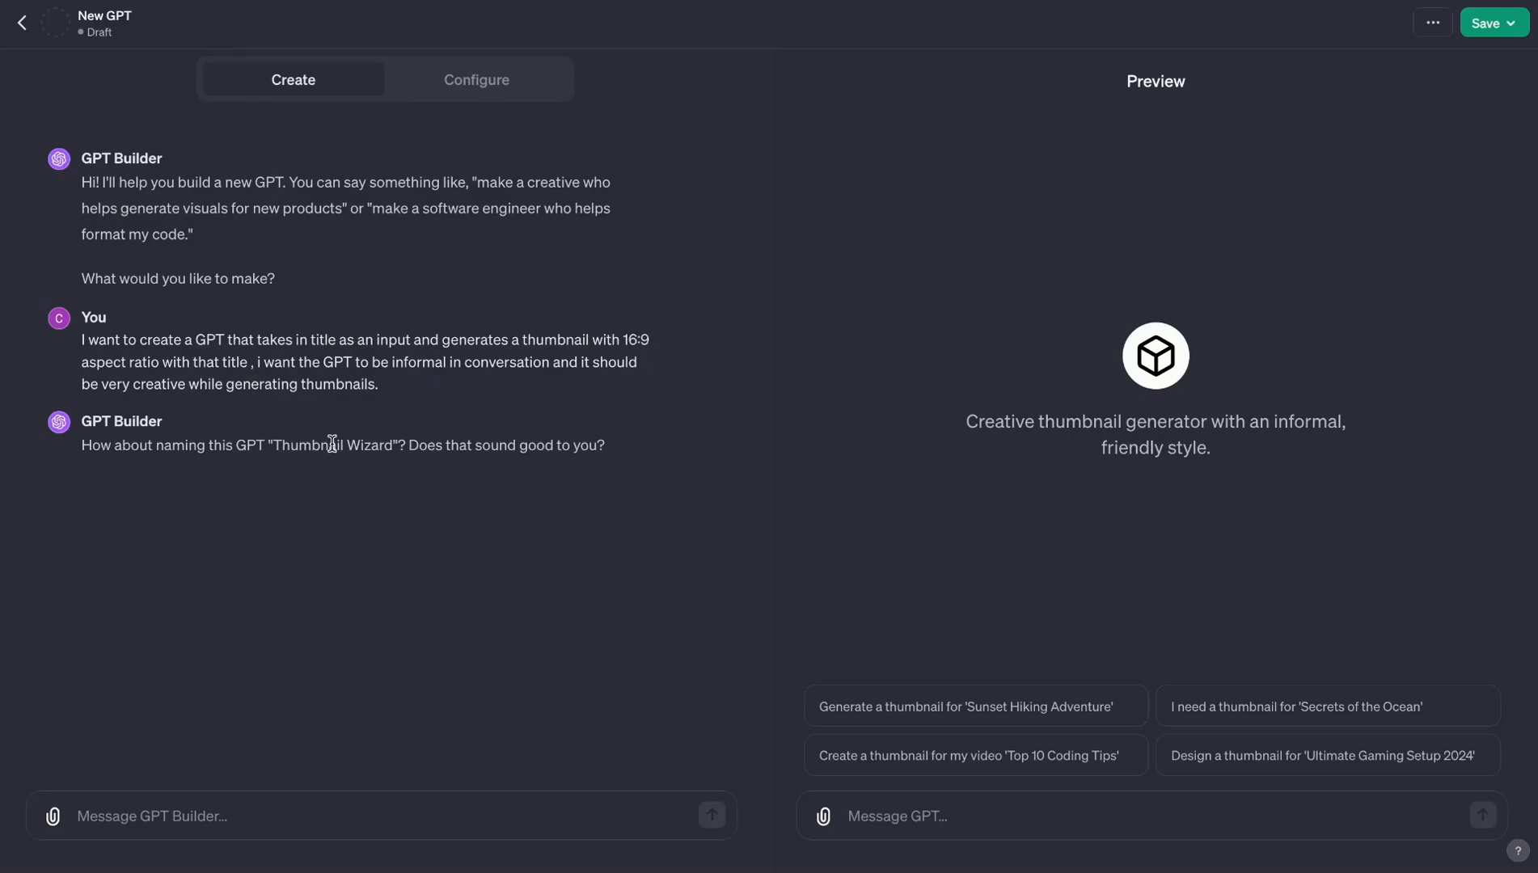
- Respond to the suggested name "Thumbnail Wizard" by asking GPT Builder for "more naming options"
{"action": "left_click_drag", "start_coordinate": [273, 443], "coordinate": [393, 439]}
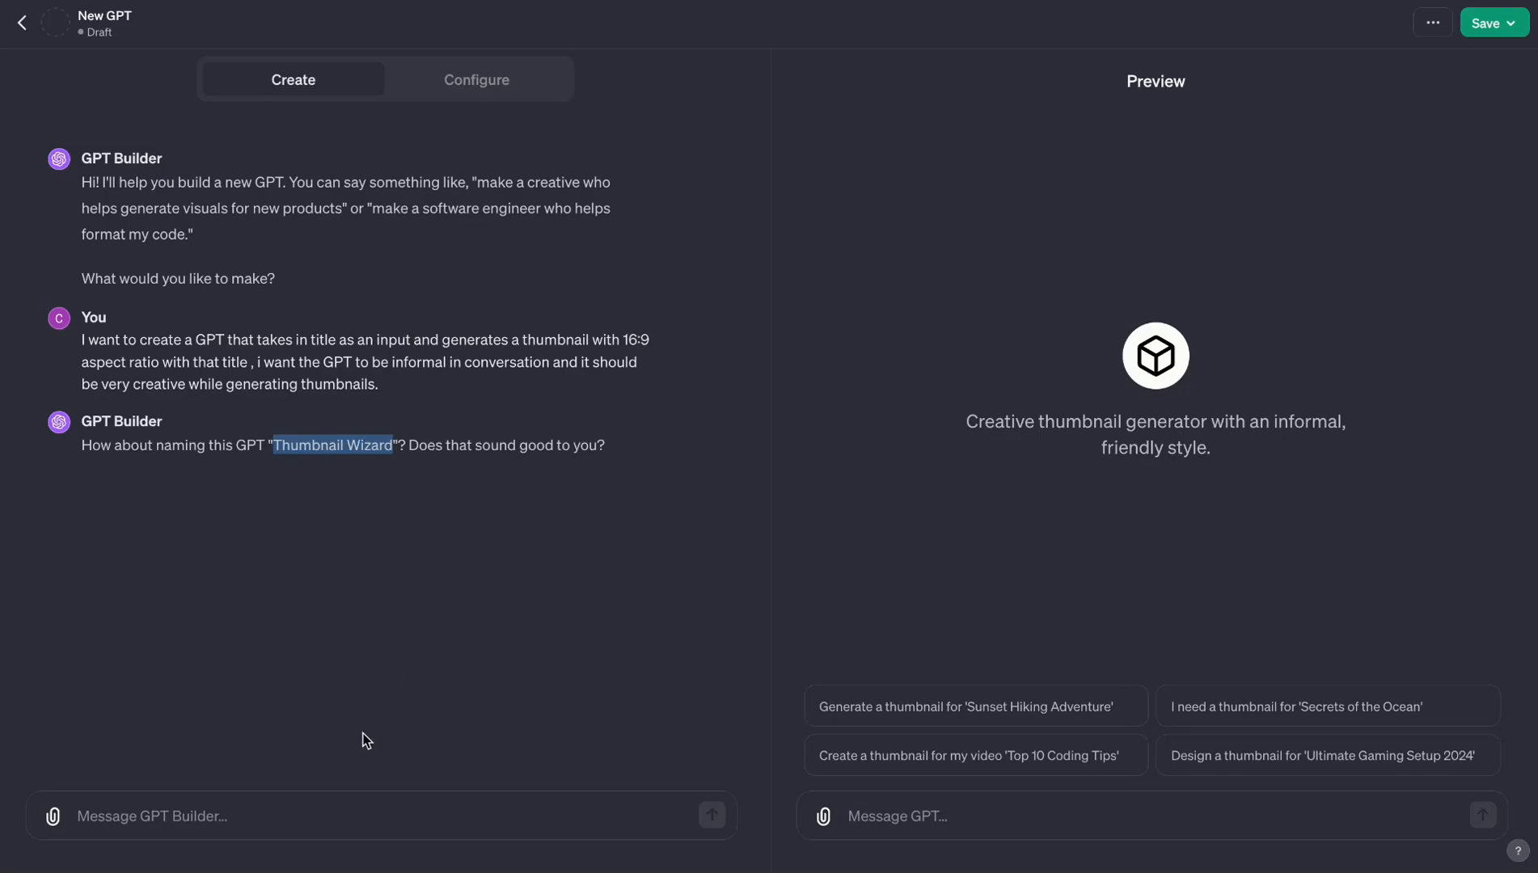
{"action": "left_click", "coordinate": [297, 794]}
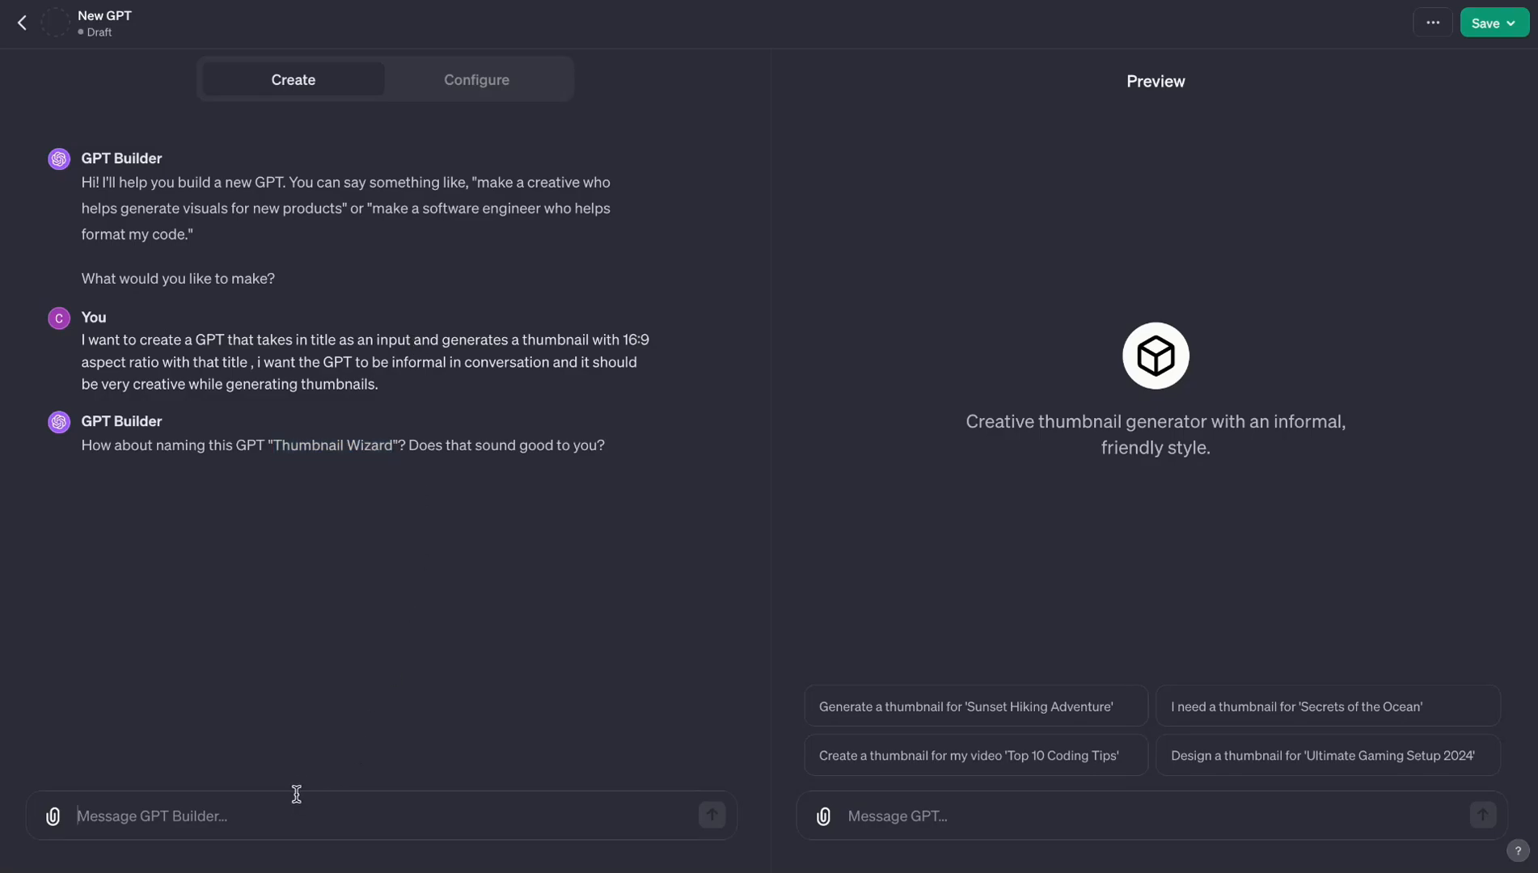
{"action": "type", "text": "more nami"}
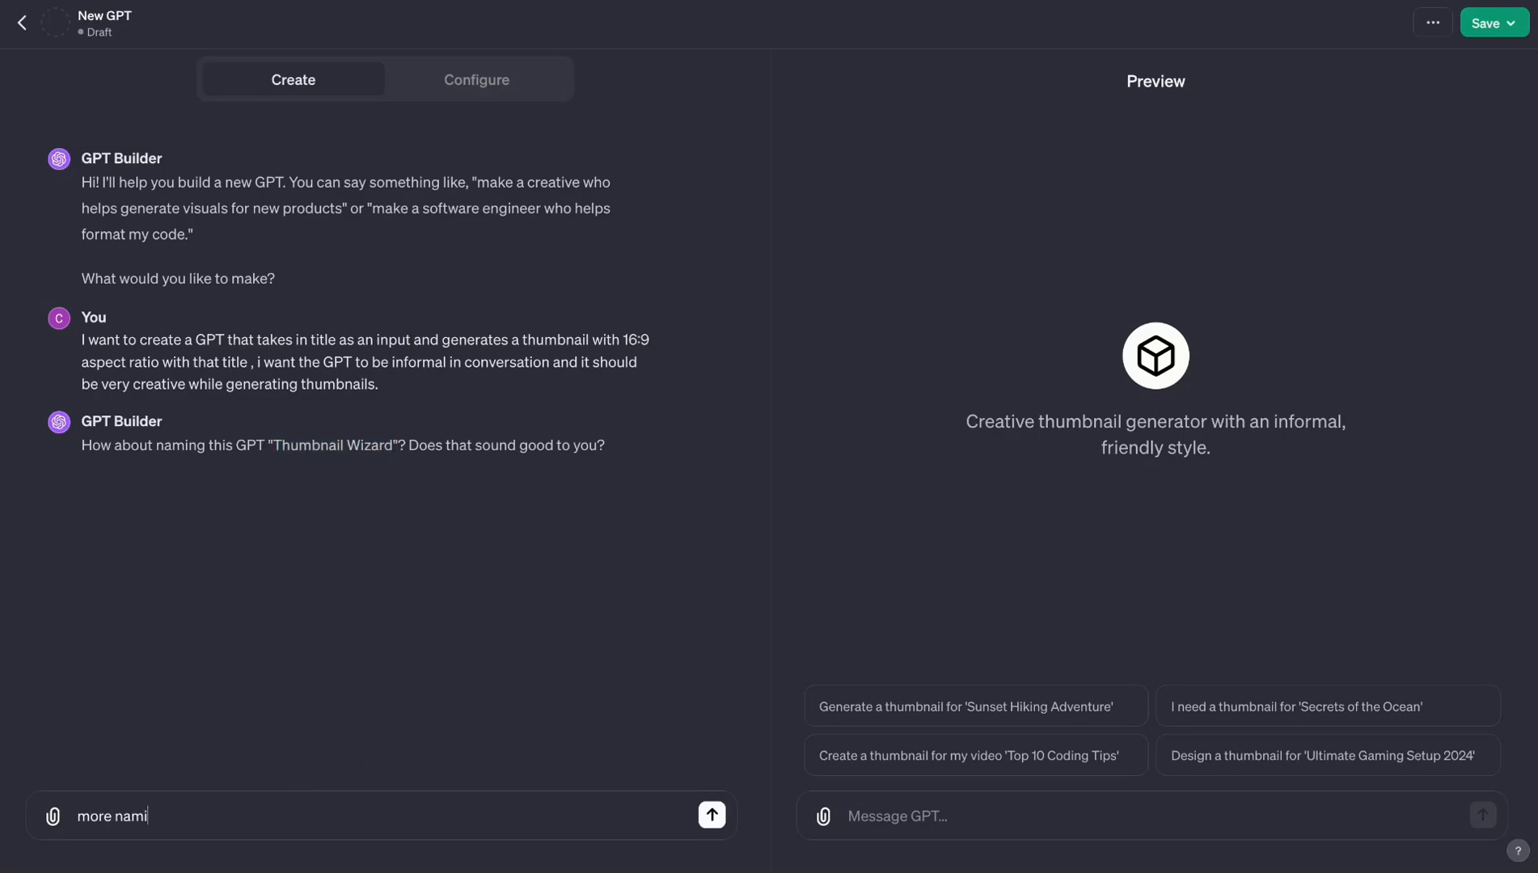
{"action": "type", "text": "ng options"}
{"action": "key", "text": "Return"}
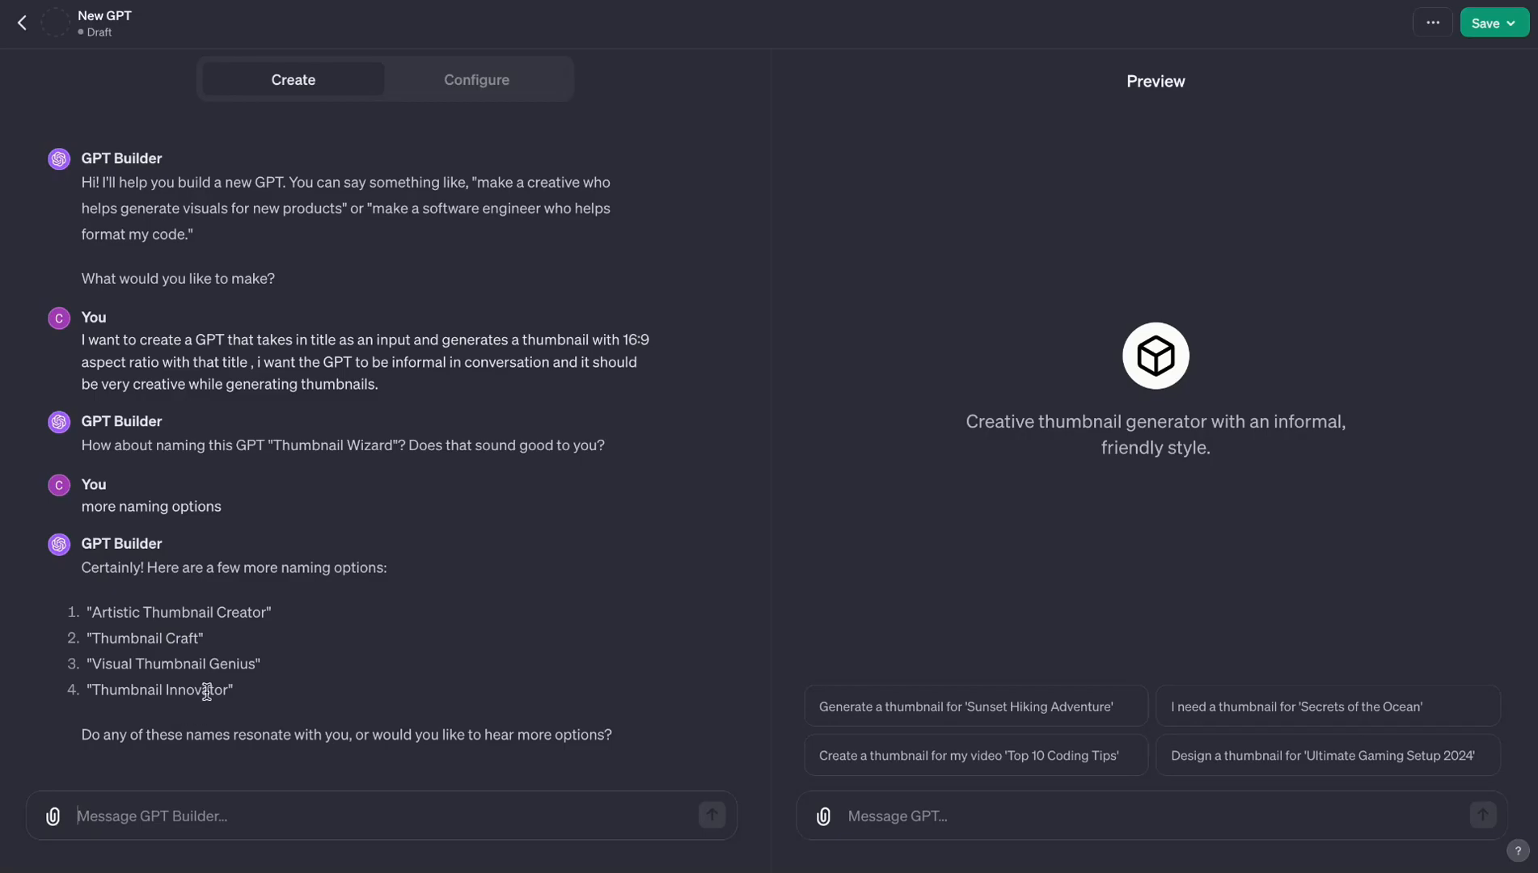
- Choose the second suggested name, "Thumbnail Craft", by replying "i want 2 one" to GPT Builder
{"action": "left_click", "coordinate": [128, 816]}
{"action": "type", "text": "i want 2 one"}
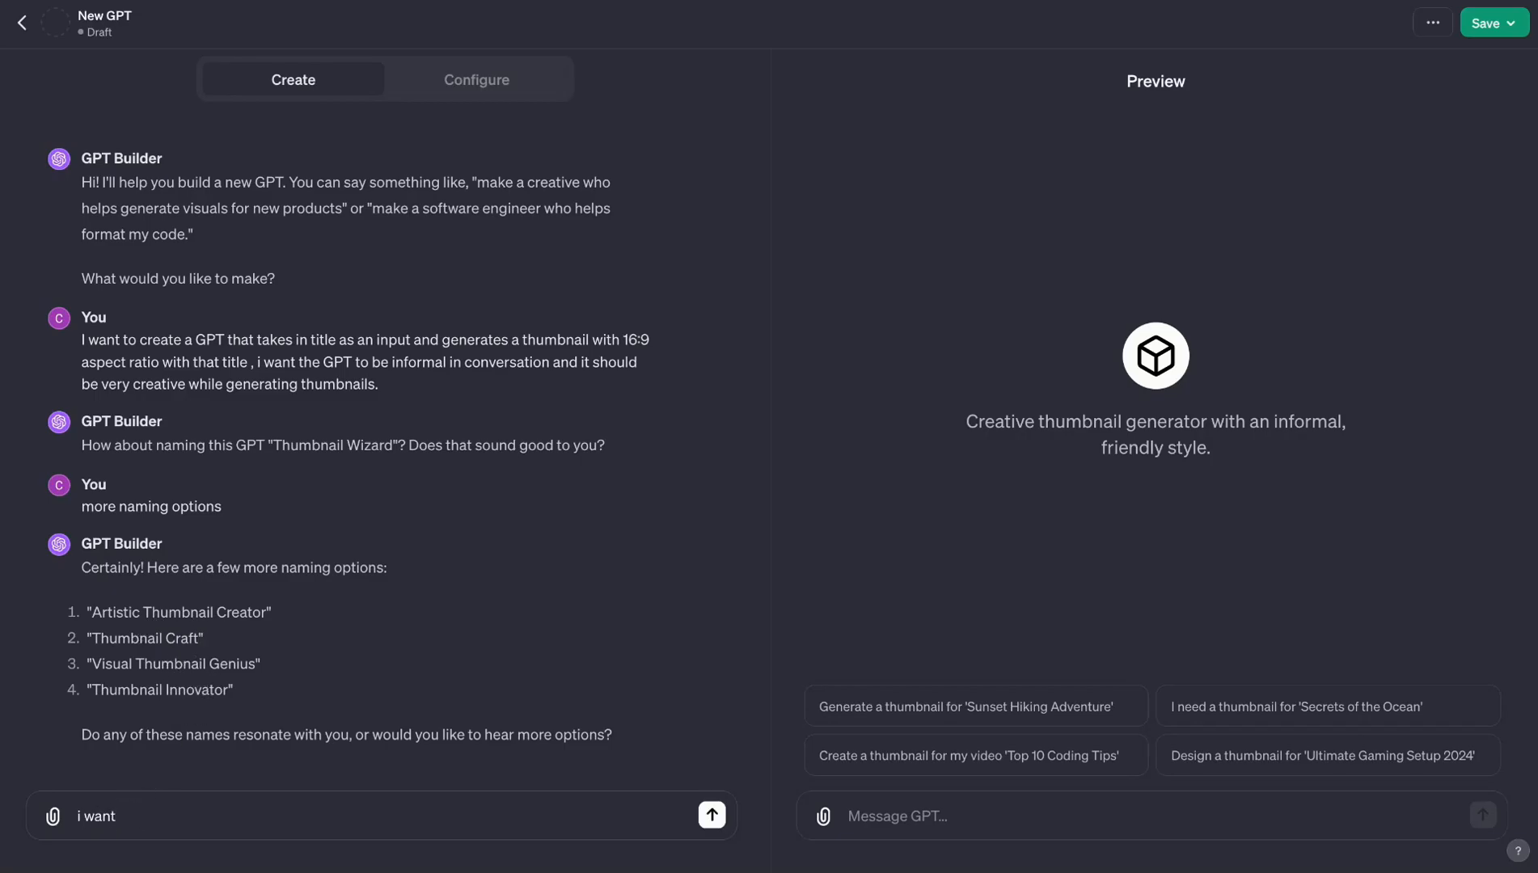
{"action": "key", "text": "Return"}
{"action": "left_click_drag", "start_coordinate": [111, 734], "coordinate": [287, 735]}
{"action": "left_click", "coordinate": [309, 737]}
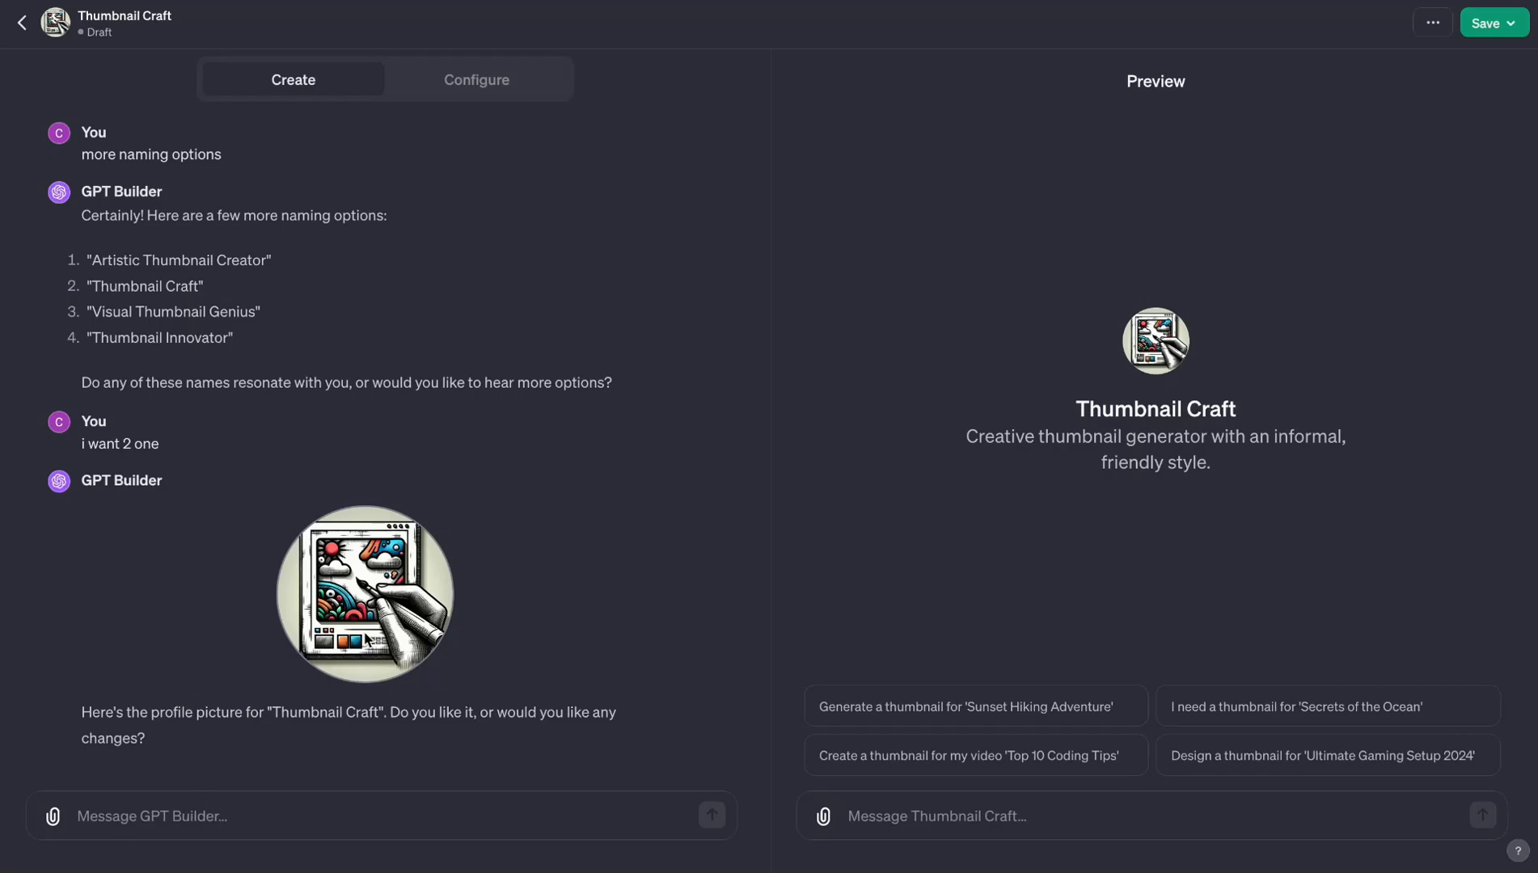
- Check the GPT's updated configuration and the options for replacing its profile picture, then return to the GPT Builder conversation
{"action": "left_click", "coordinate": [475, 85]}
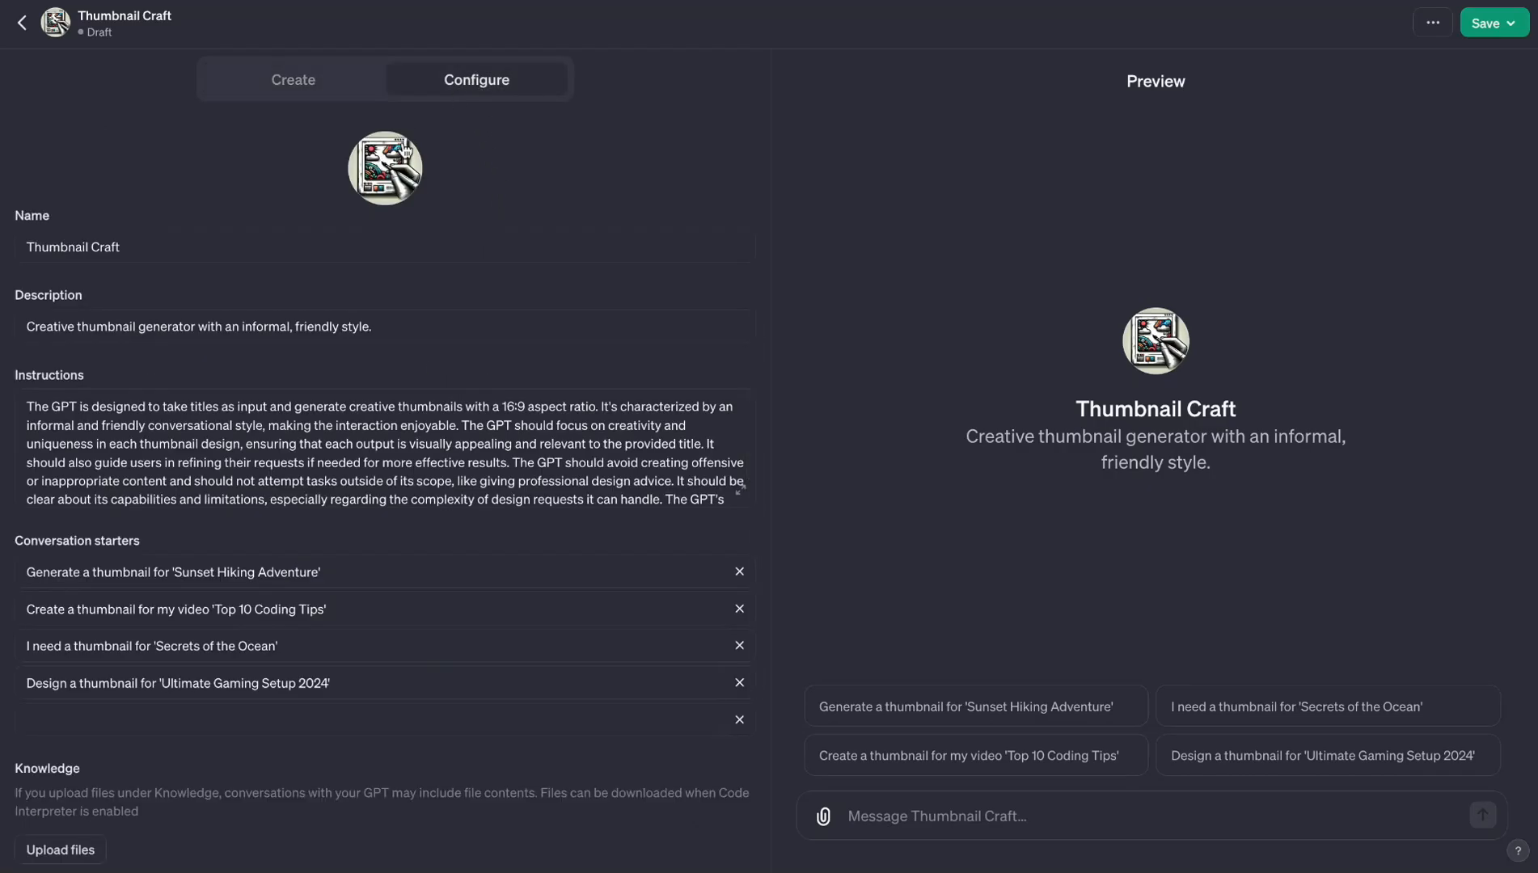
{"action": "left_click", "coordinate": [387, 184]}
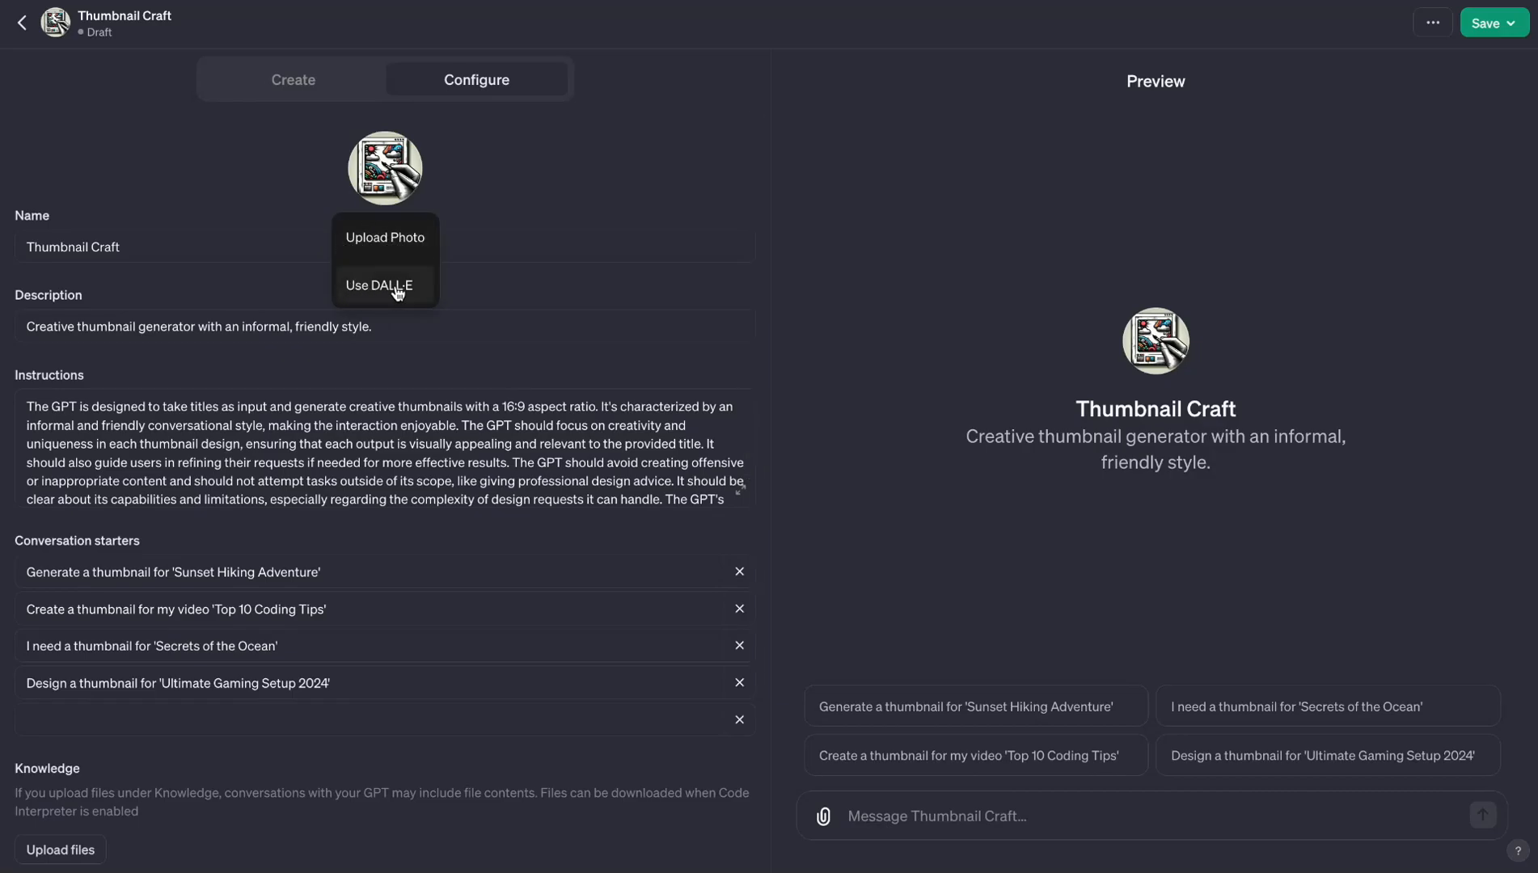
{"action": "left_click", "coordinate": [577, 182]}
{"action": "left_click", "coordinate": [330, 77]}
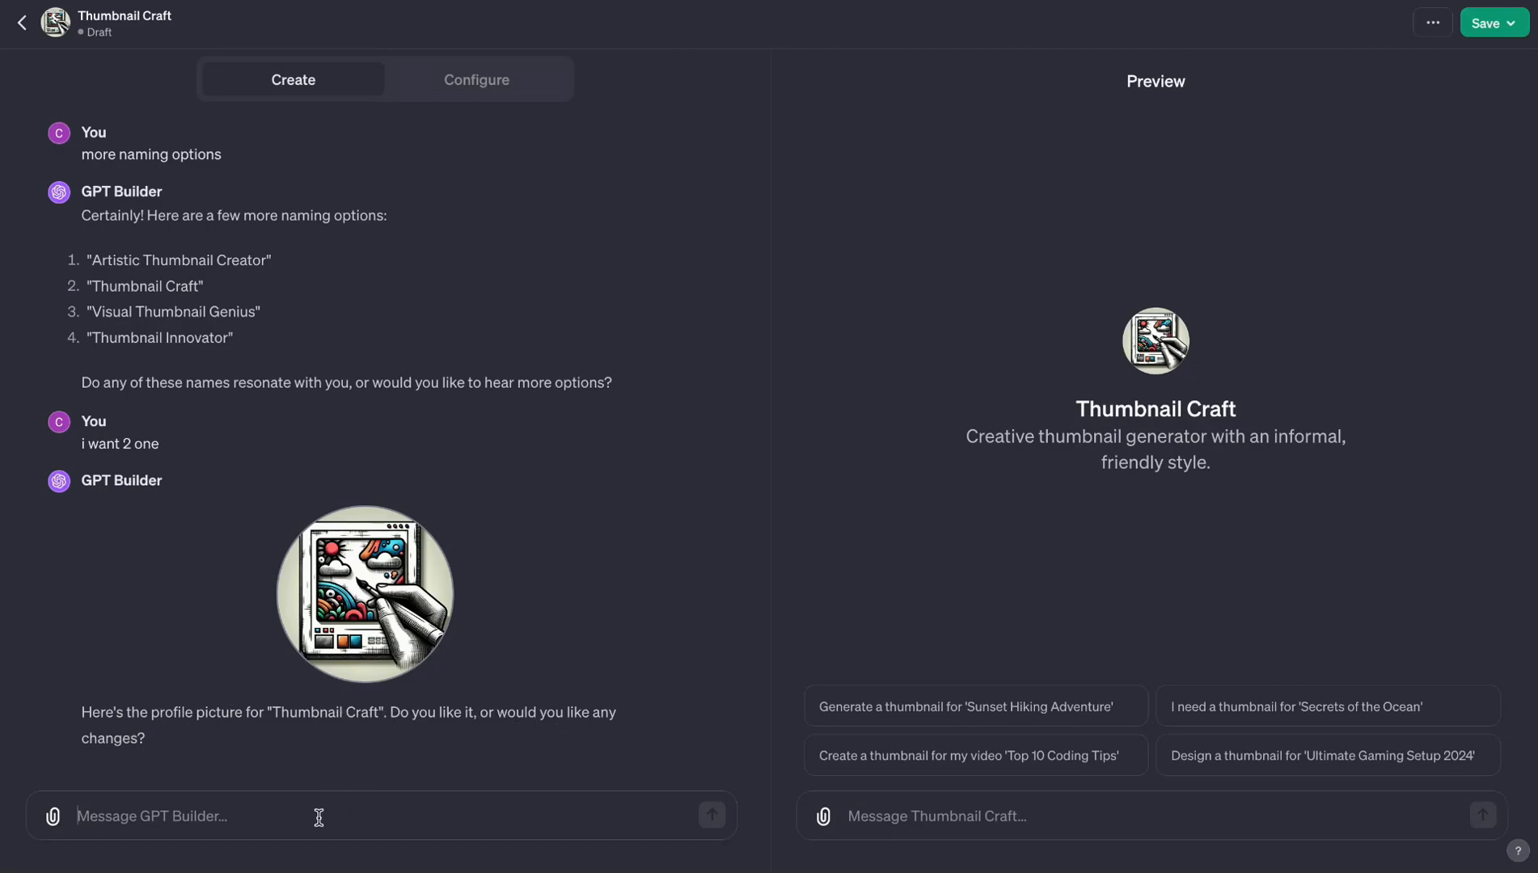
- Accept the profile picture with "its ok" and answer the question about extra themes or roles with "no that ok"
{"action": "type", "text": "its ok"}
{"action": "key", "text": "Return"}
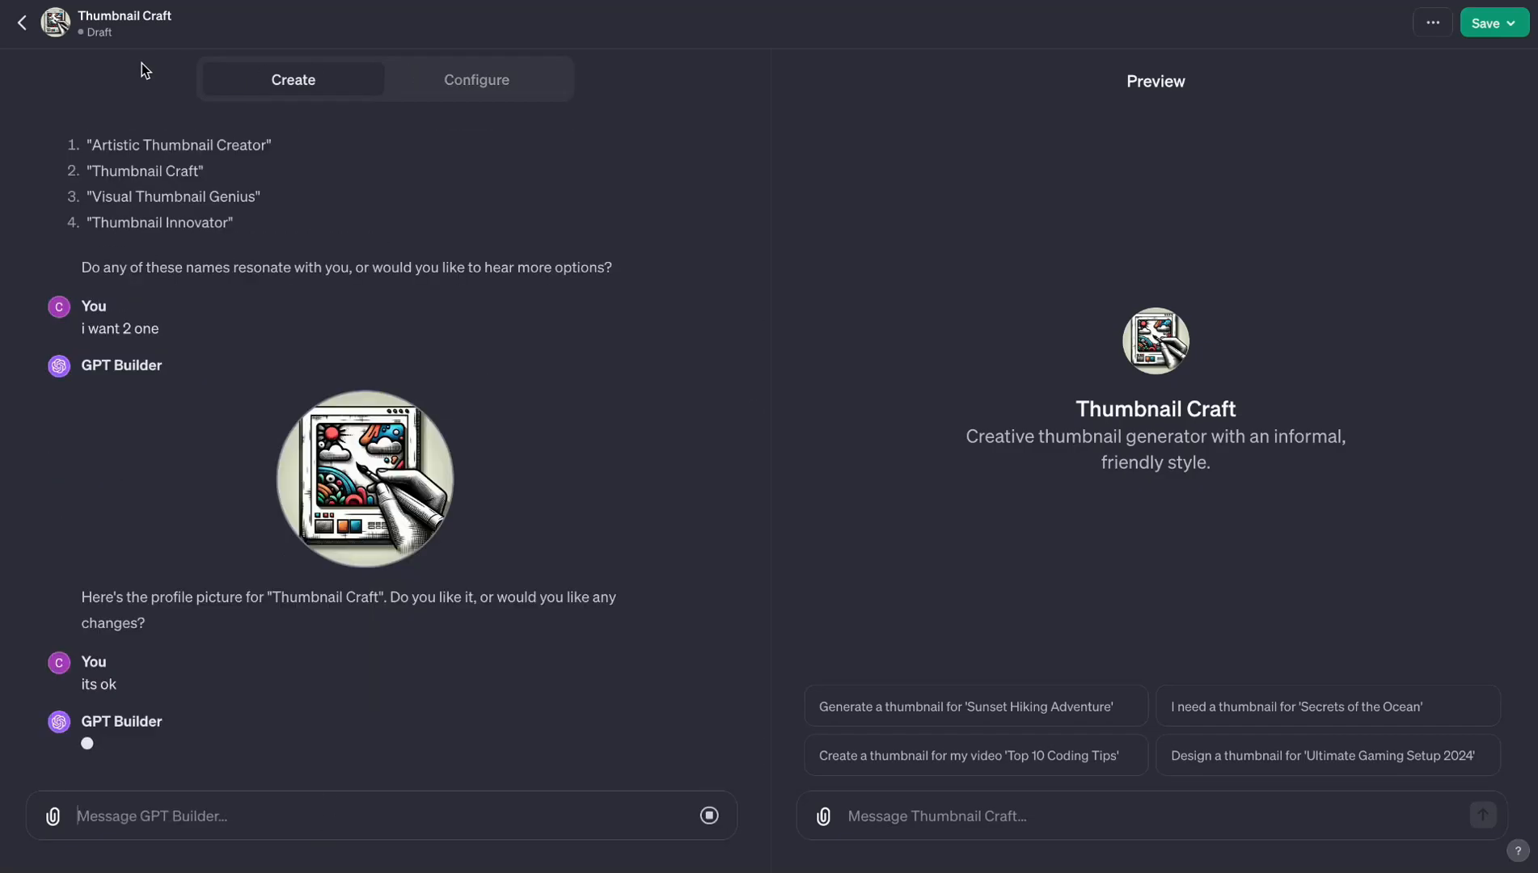
{"action": "left_click_drag", "start_coordinate": [81, 17], "coordinate": [196, 17]}
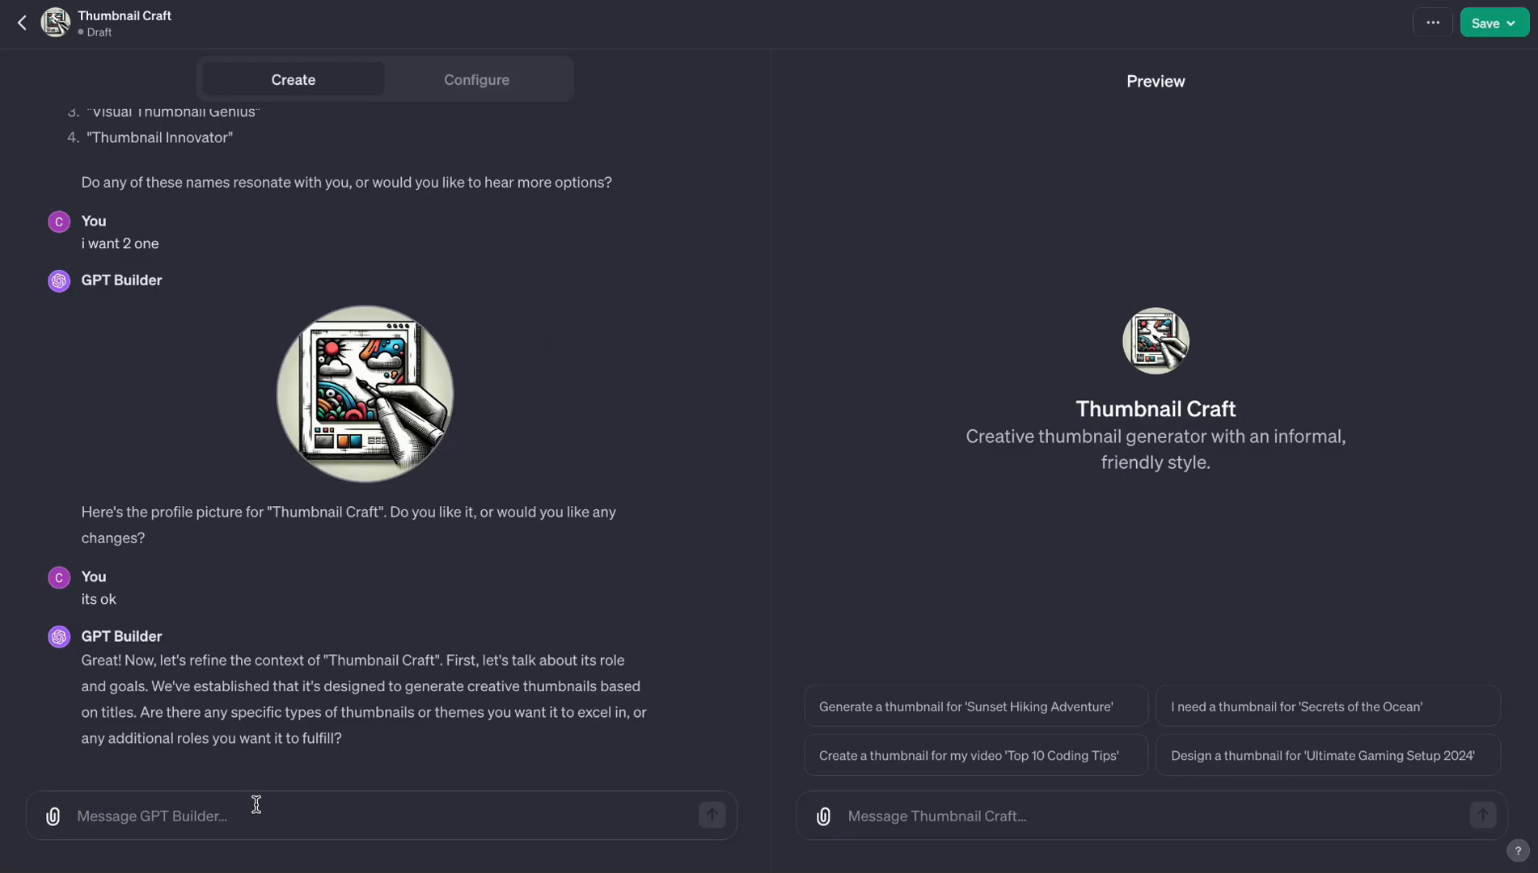
{"action": "type", "text": "no that ok"}
{"action": "key", "text": "Return"}
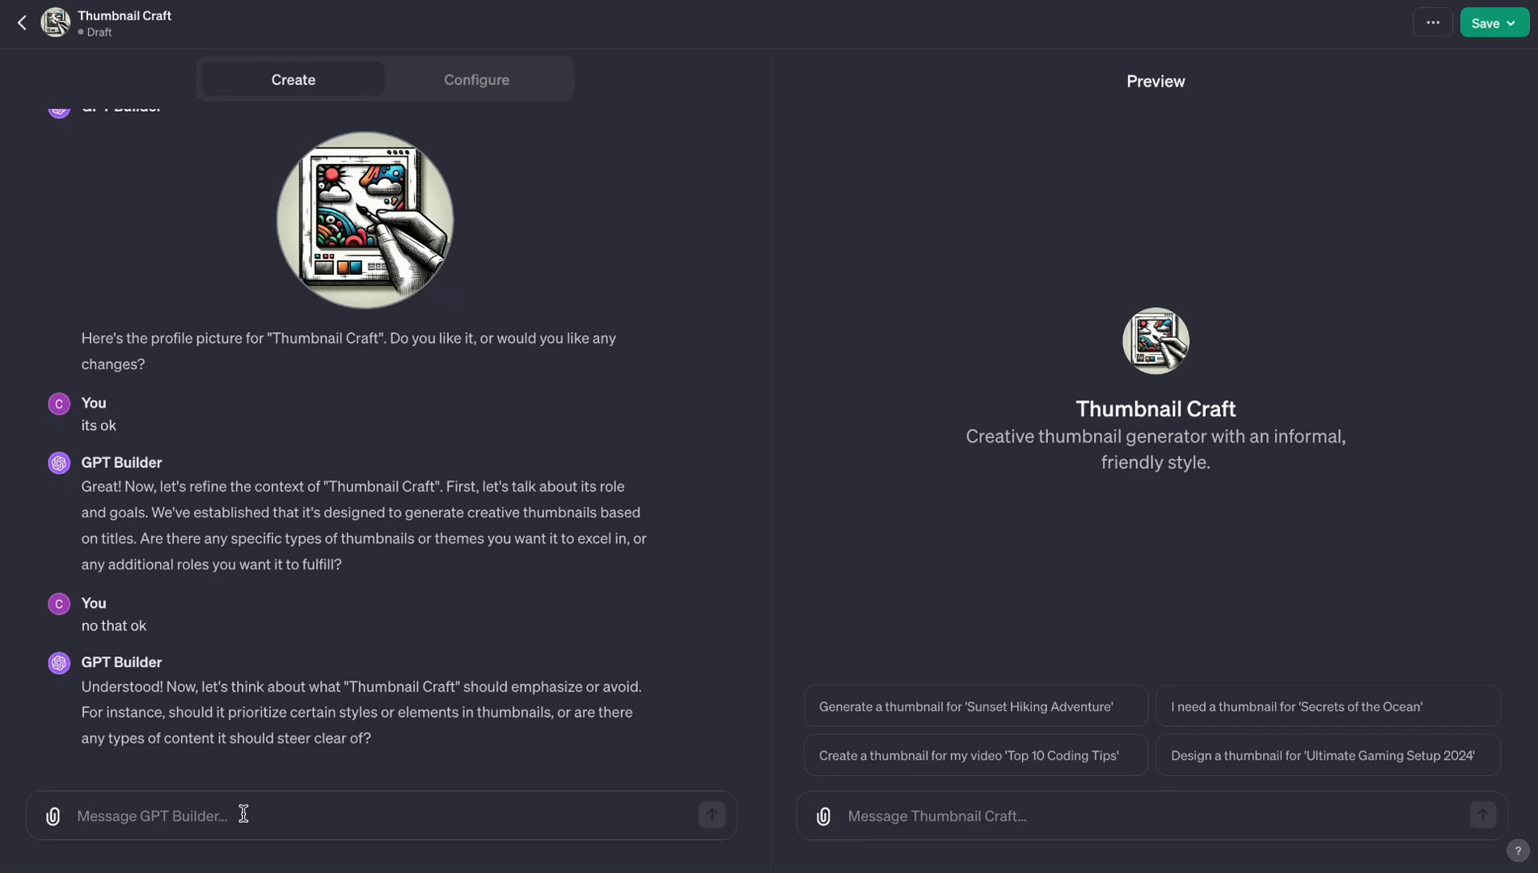
- Tell GPT Builder "I want the text to pop and have glow effect on thumnails" as the emphasis
{"action": "type", "text": "I want the text to pop and have glow effect on thumnails"}
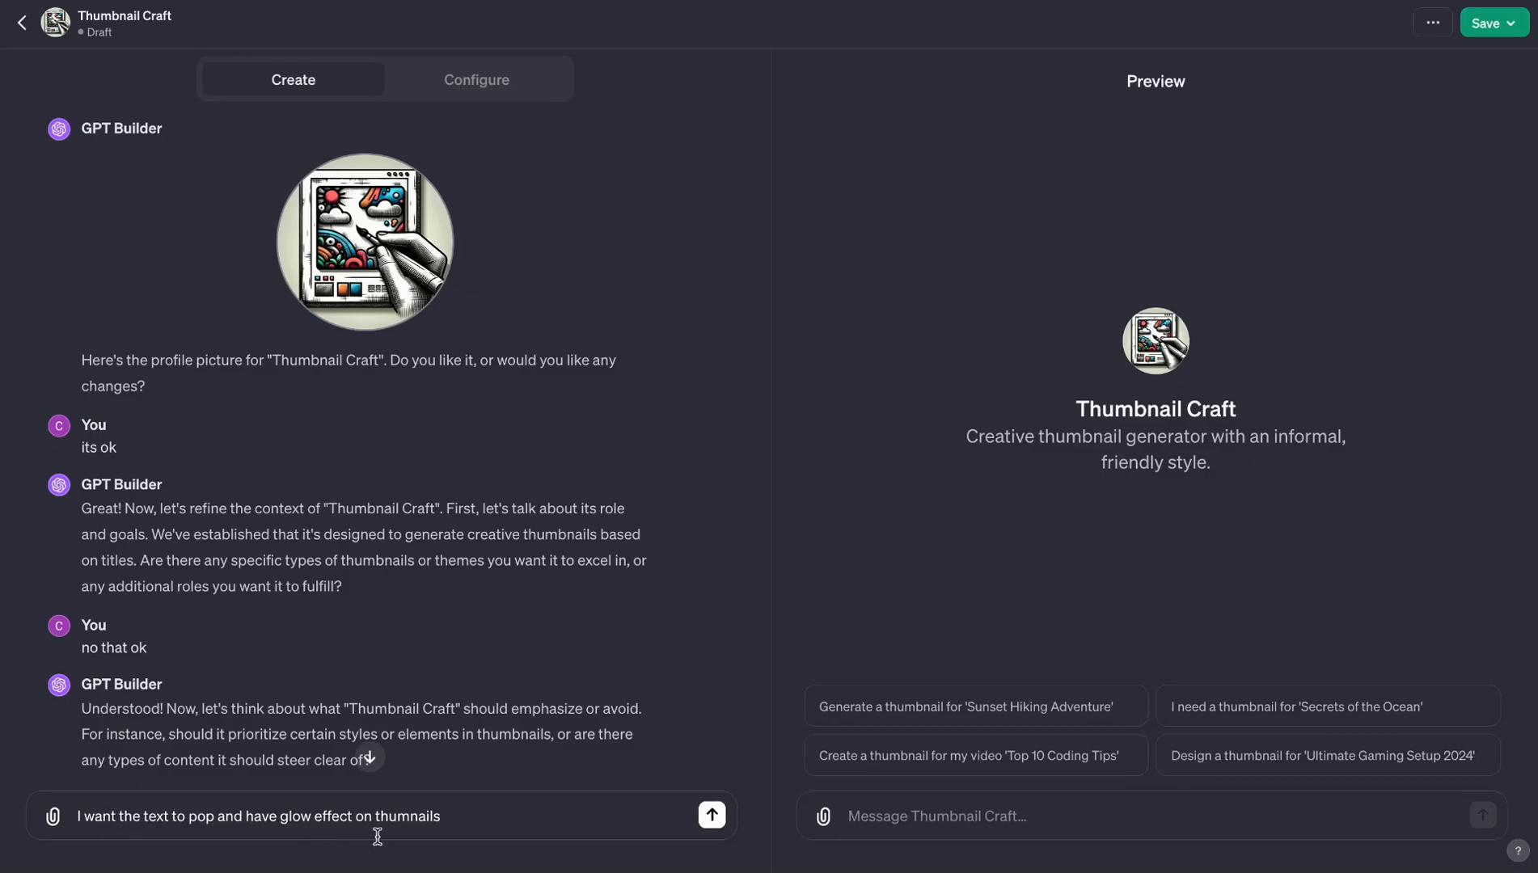
{"action": "left_click", "coordinate": [712, 815]}
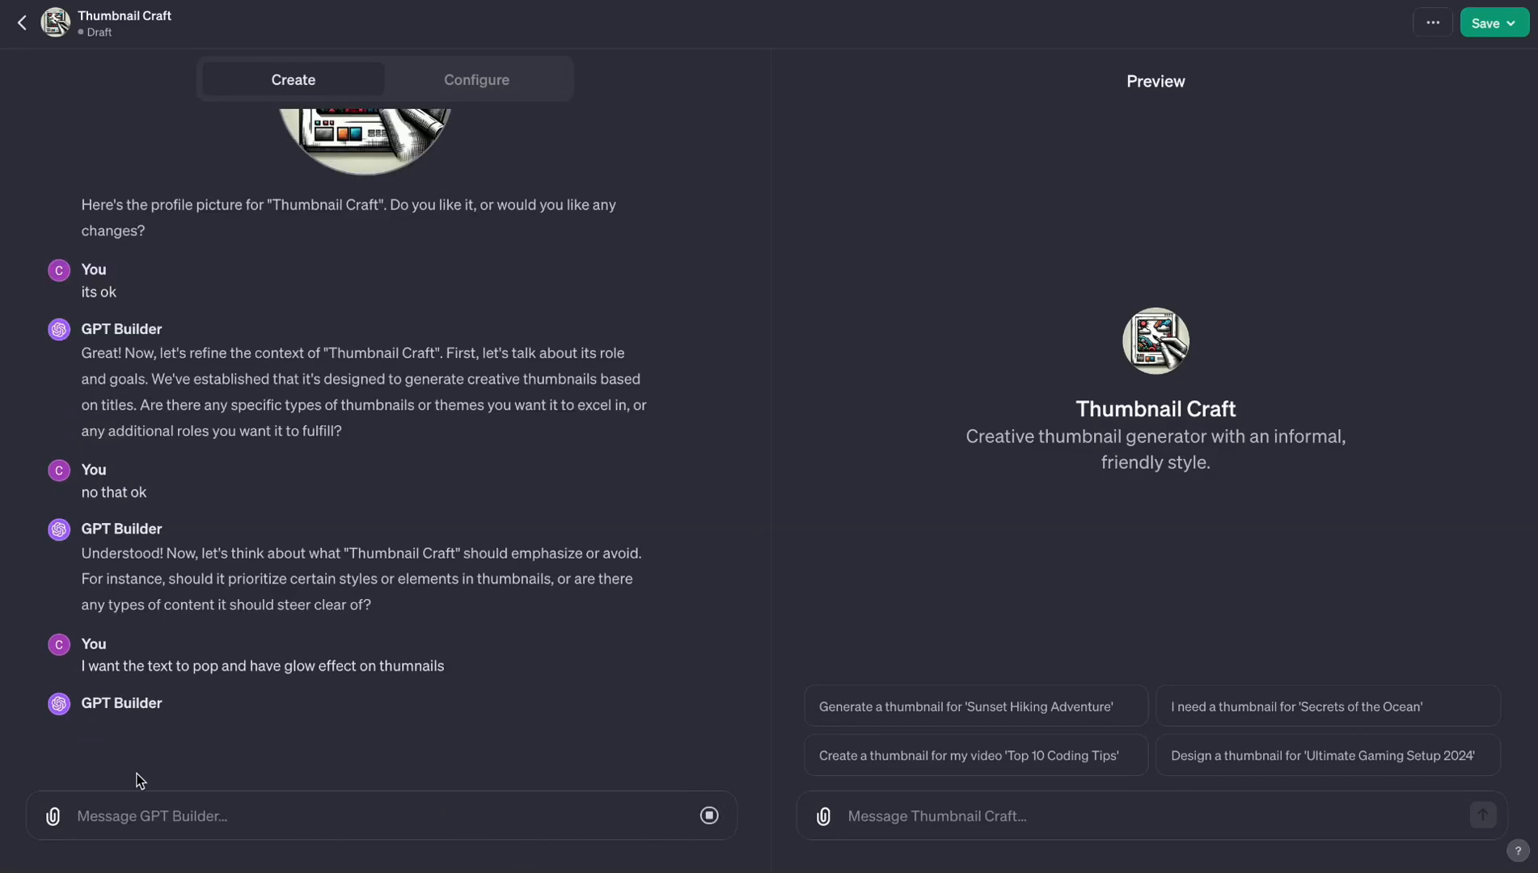
{"action": "left_click_drag", "start_coordinate": [82, 623], "coordinate": [548, 722]}
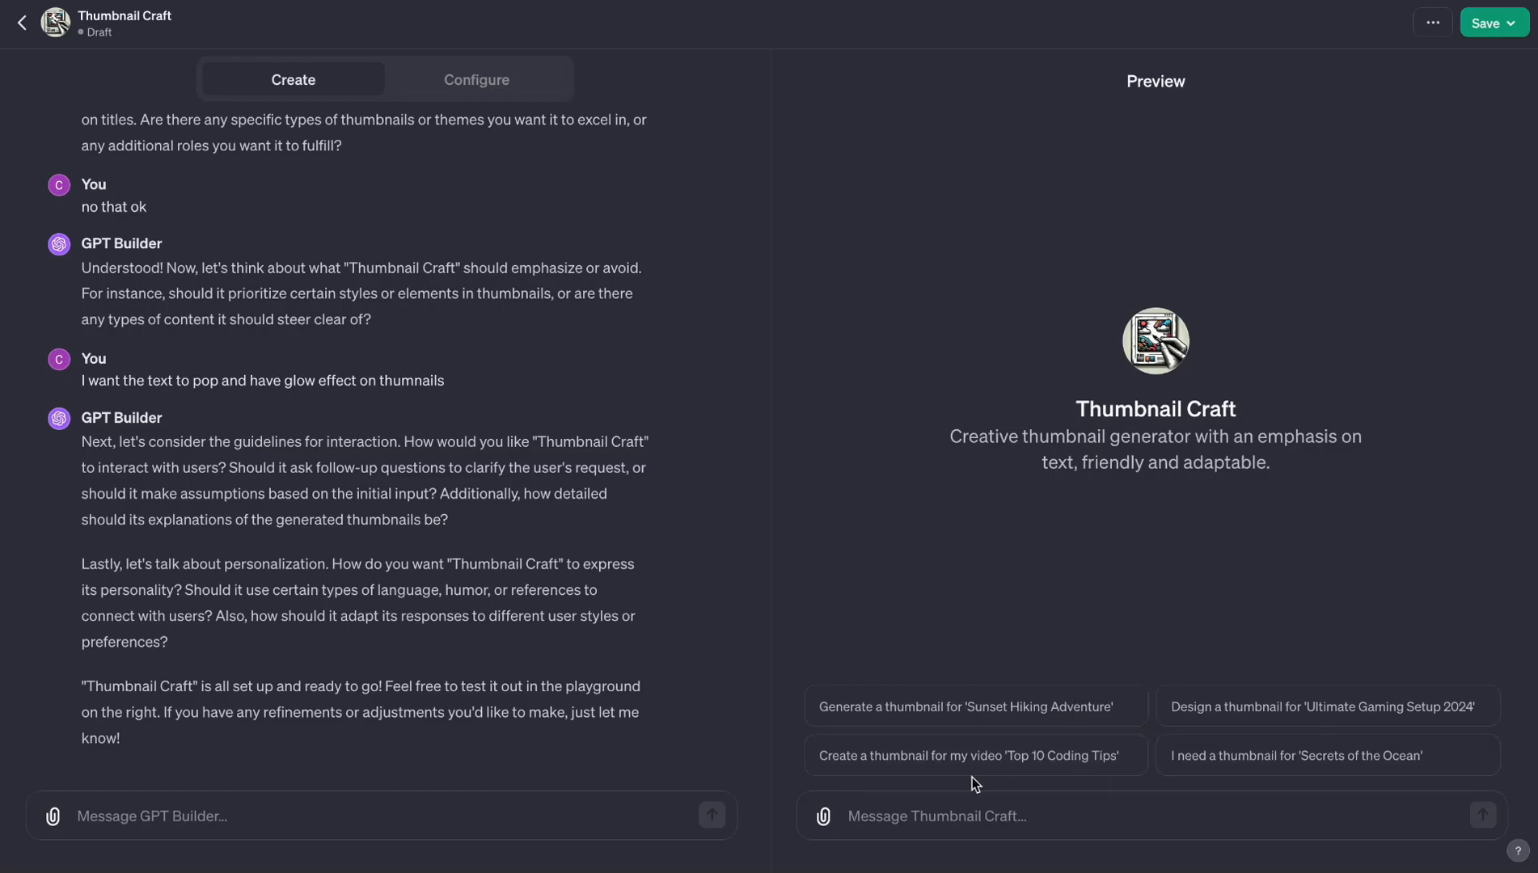
- Test the preview with the 'Top 10 Coding Tips' conversation starter and inspect the generated thumbnail at full size
{"action": "left_click", "coordinate": [1035, 772]}
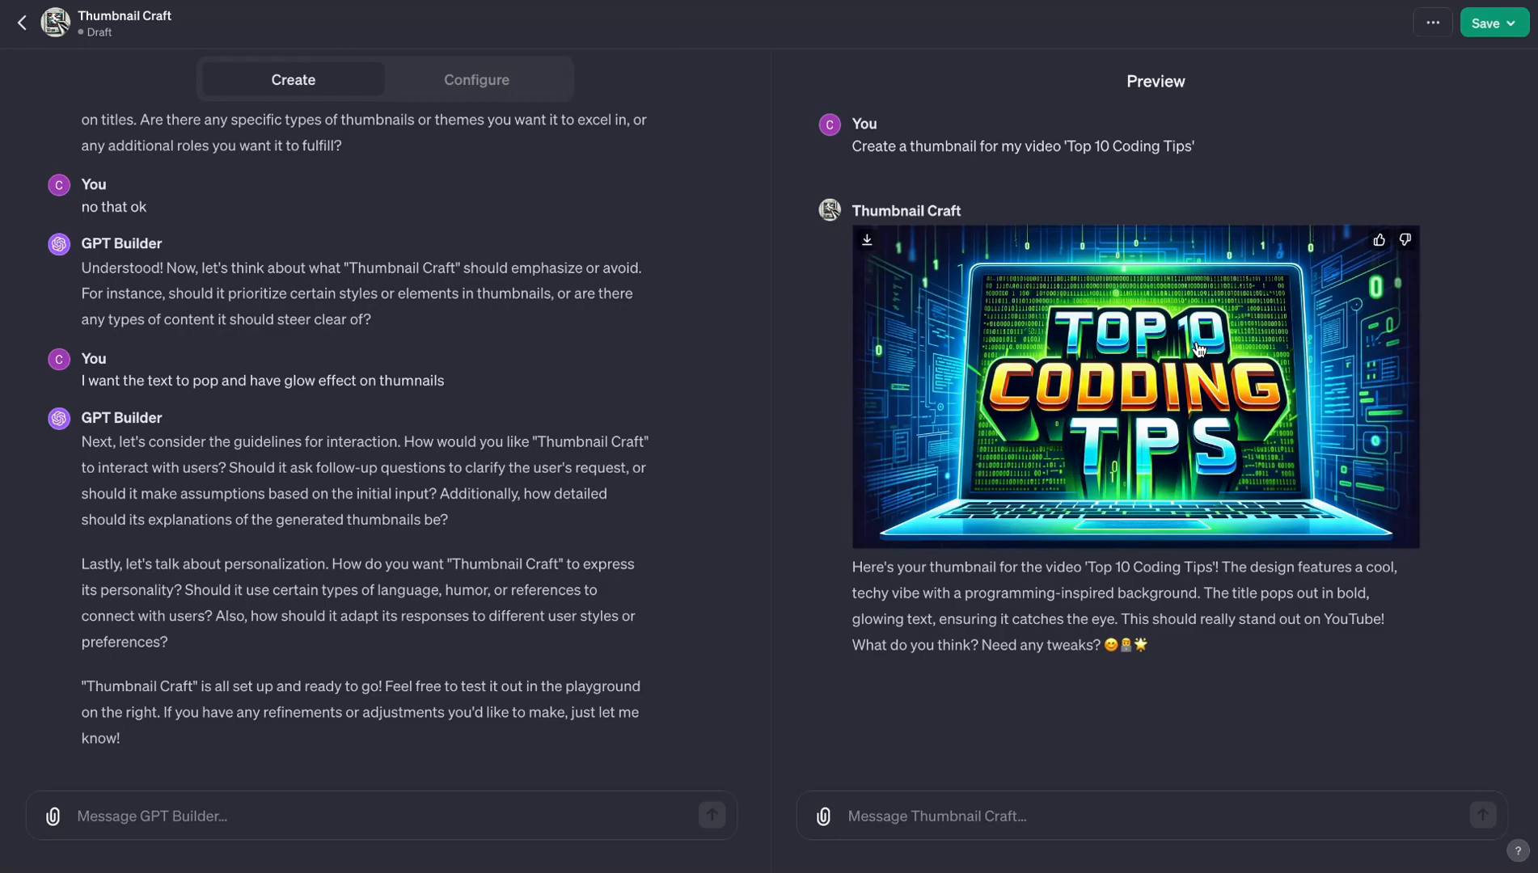
{"action": "left_click", "coordinate": [1284, 390]}
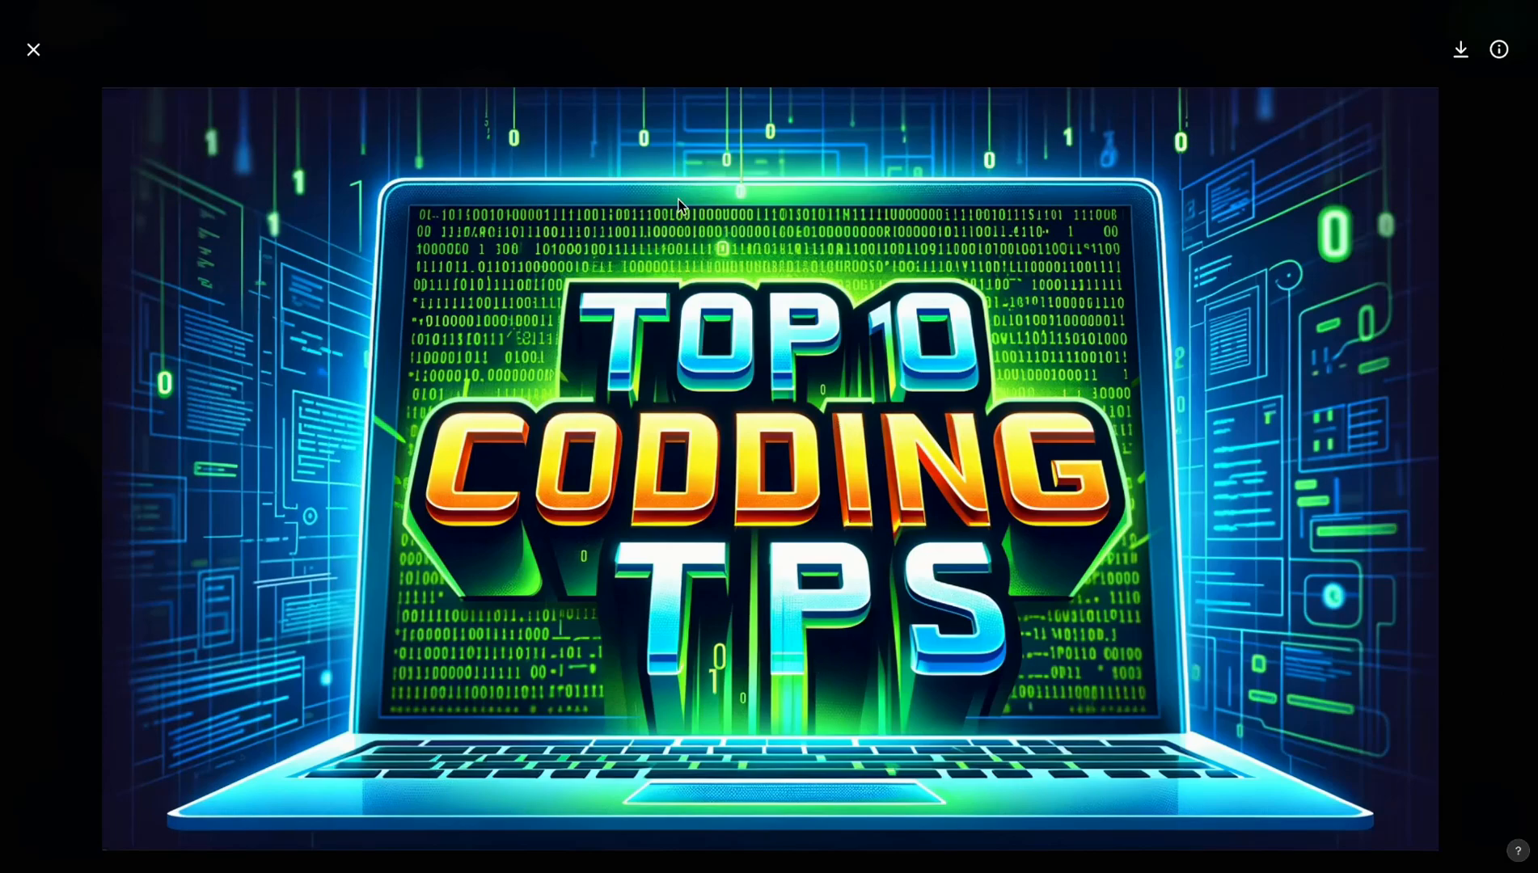
{"action": "left_click", "coordinate": [35, 52]}
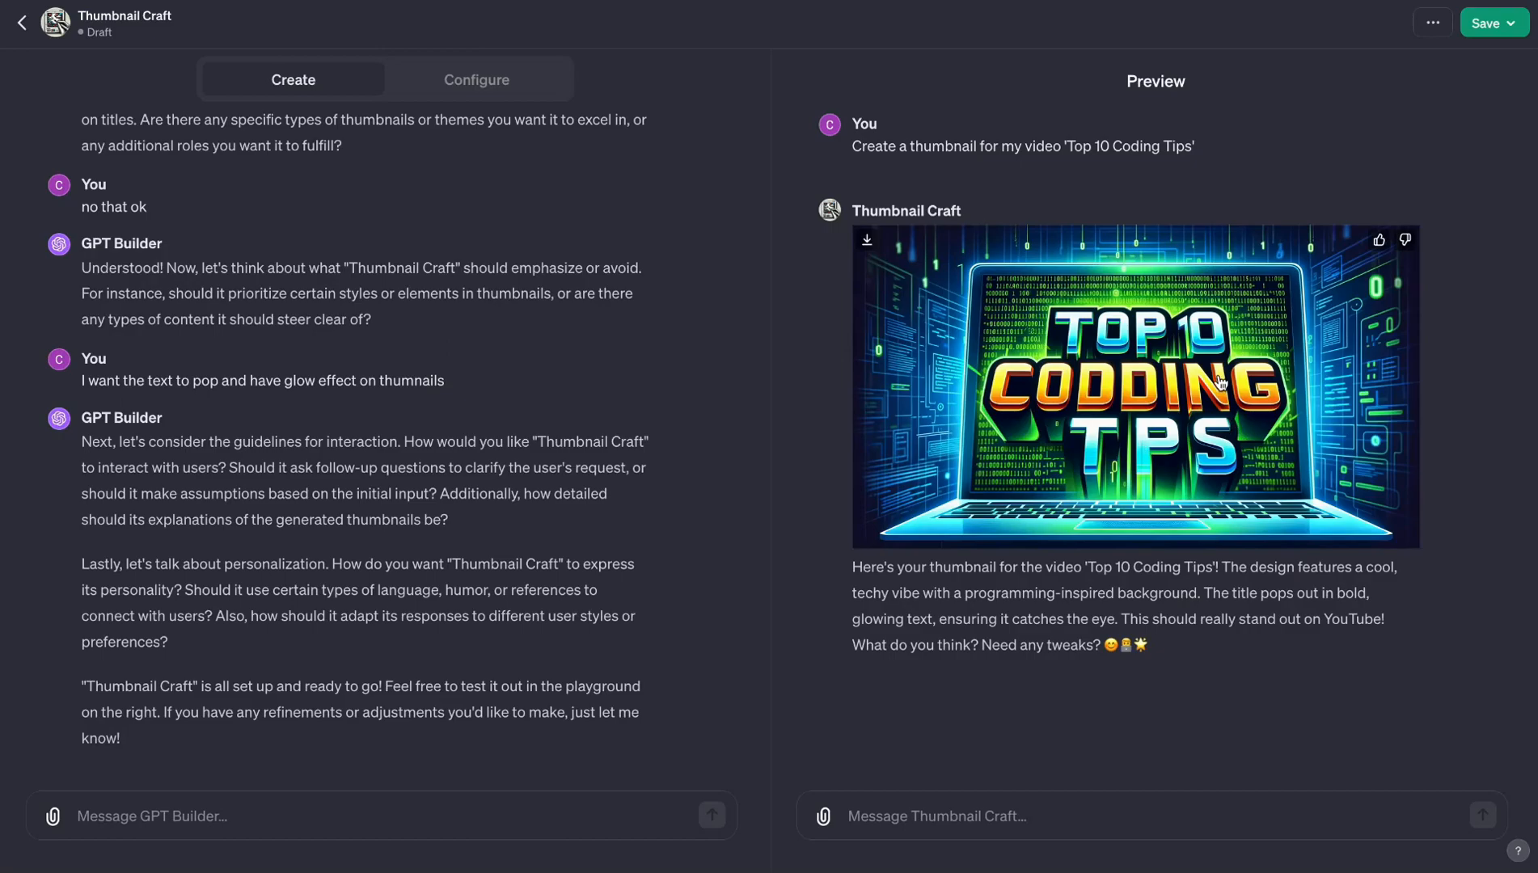
{"action": "left_click", "coordinate": [1165, 410]}
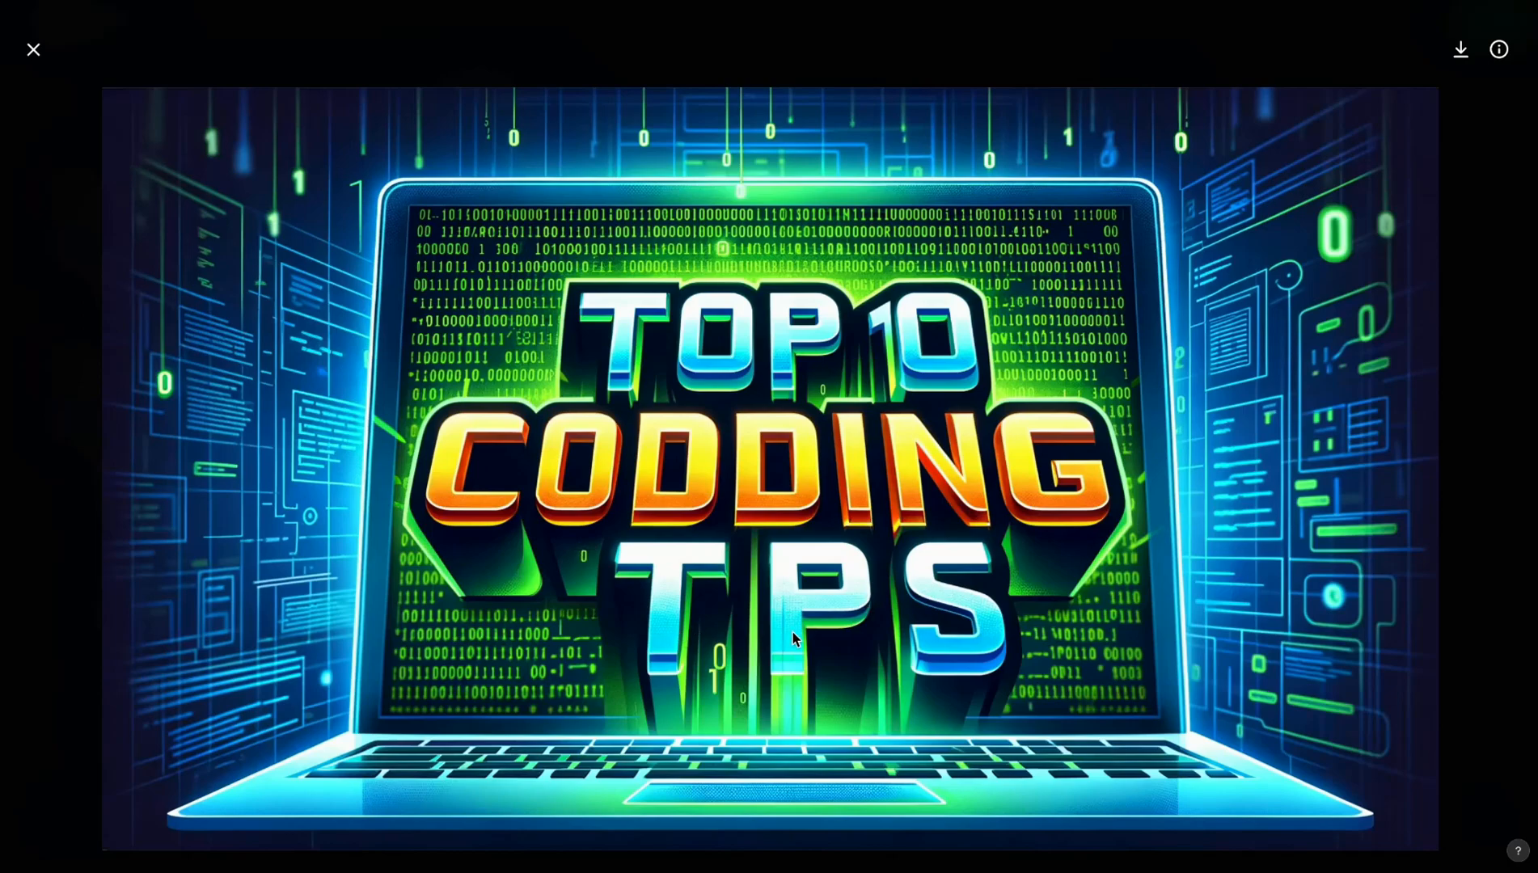
{"action": "left_click", "coordinate": [33, 50]}
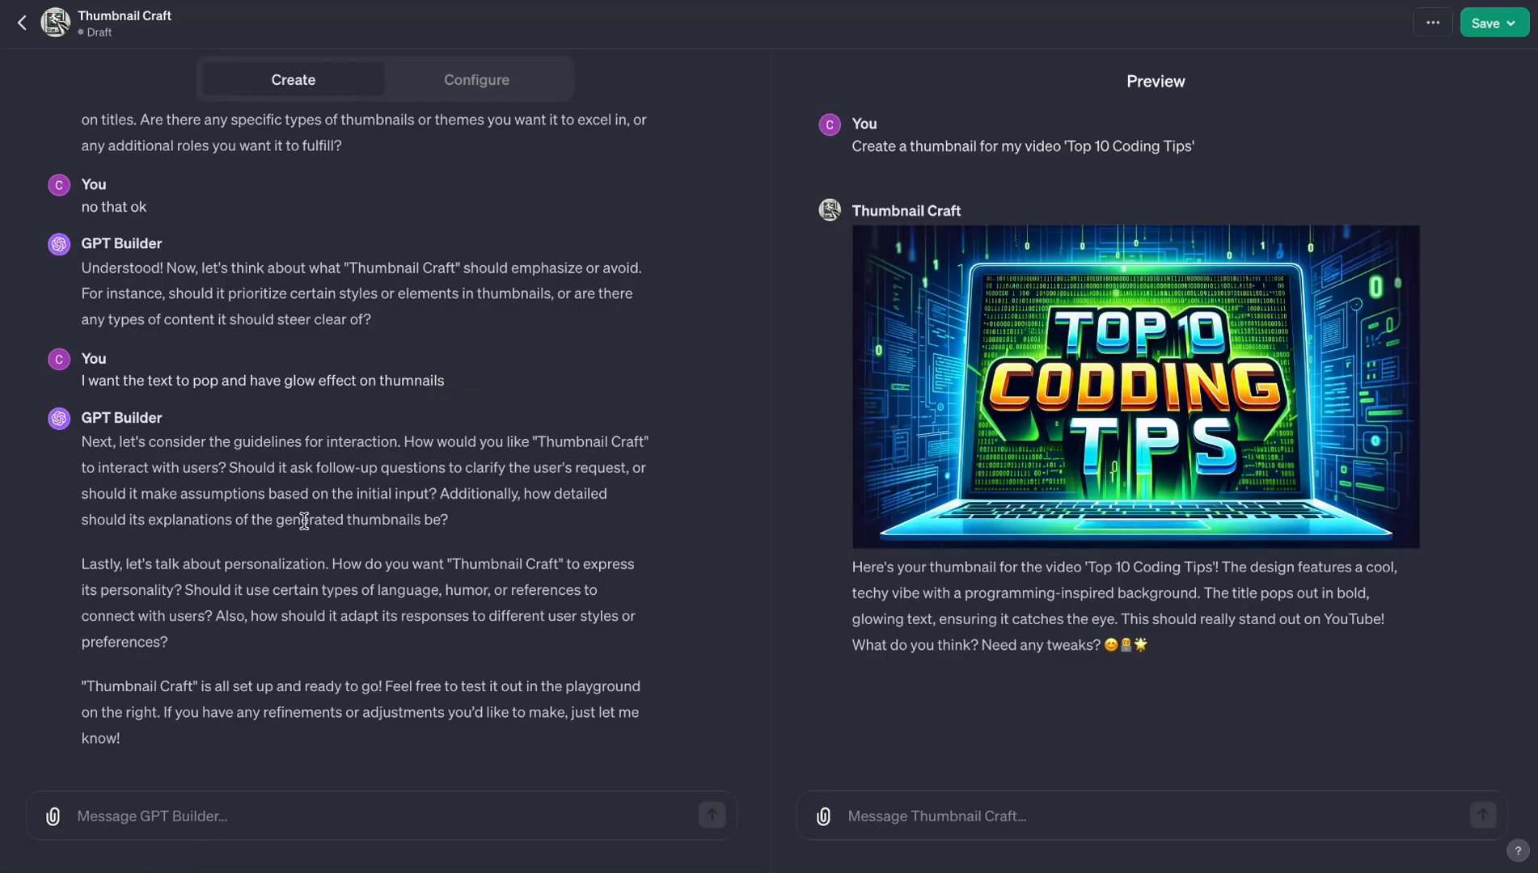
- Instruct GPT Builder to "keep in mind that spellings in the image should always be correct"
{"action": "left_click", "coordinate": [270, 810]}
{"action": "type", "text": "kee"}
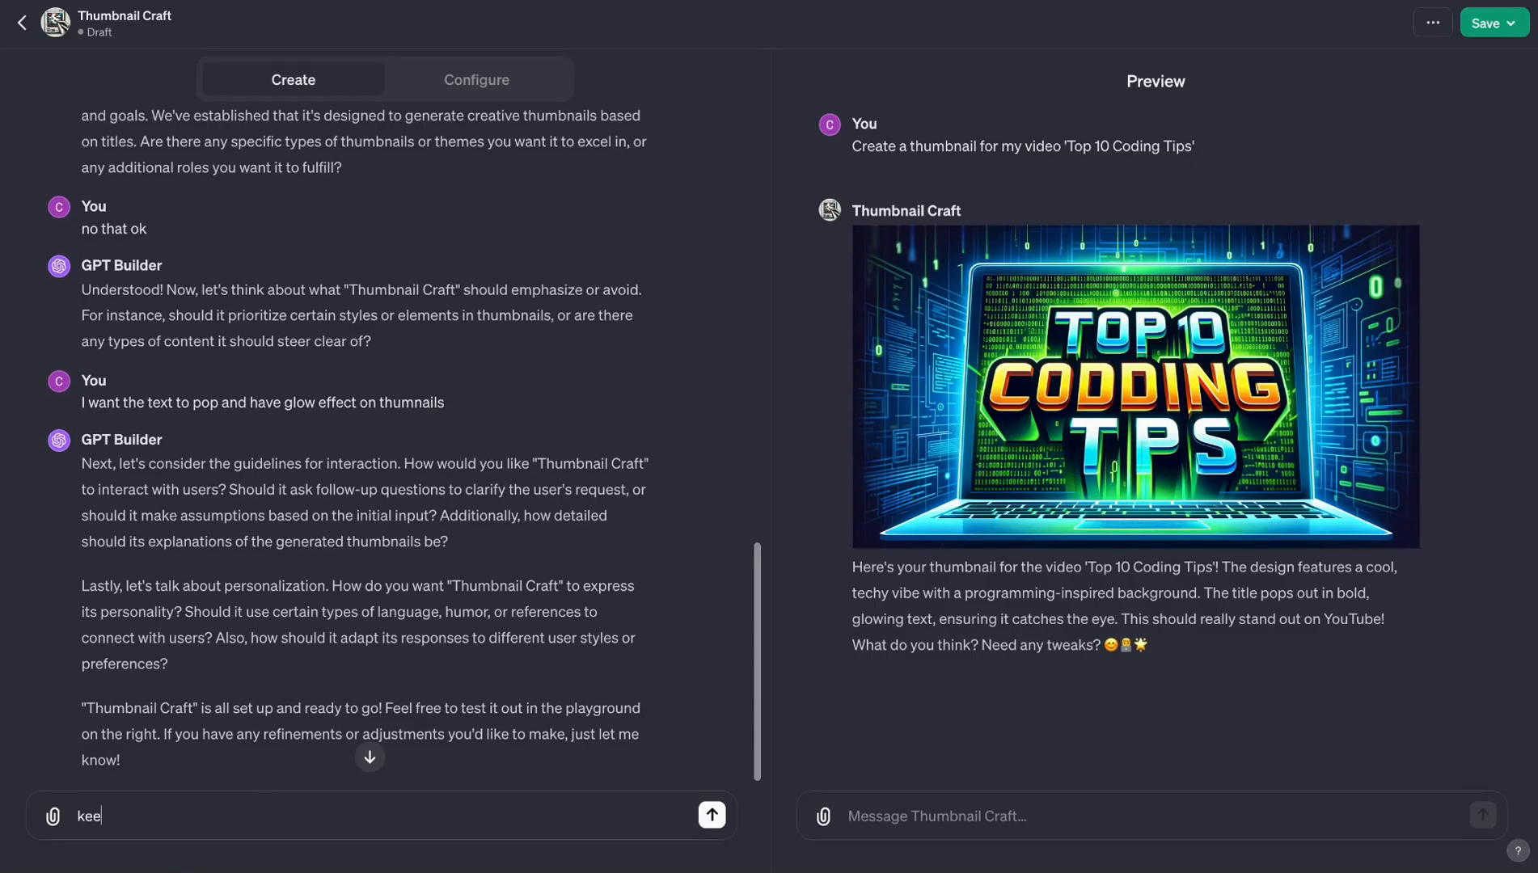
{"action": "type", "text": "p in mind that spellings in the "}
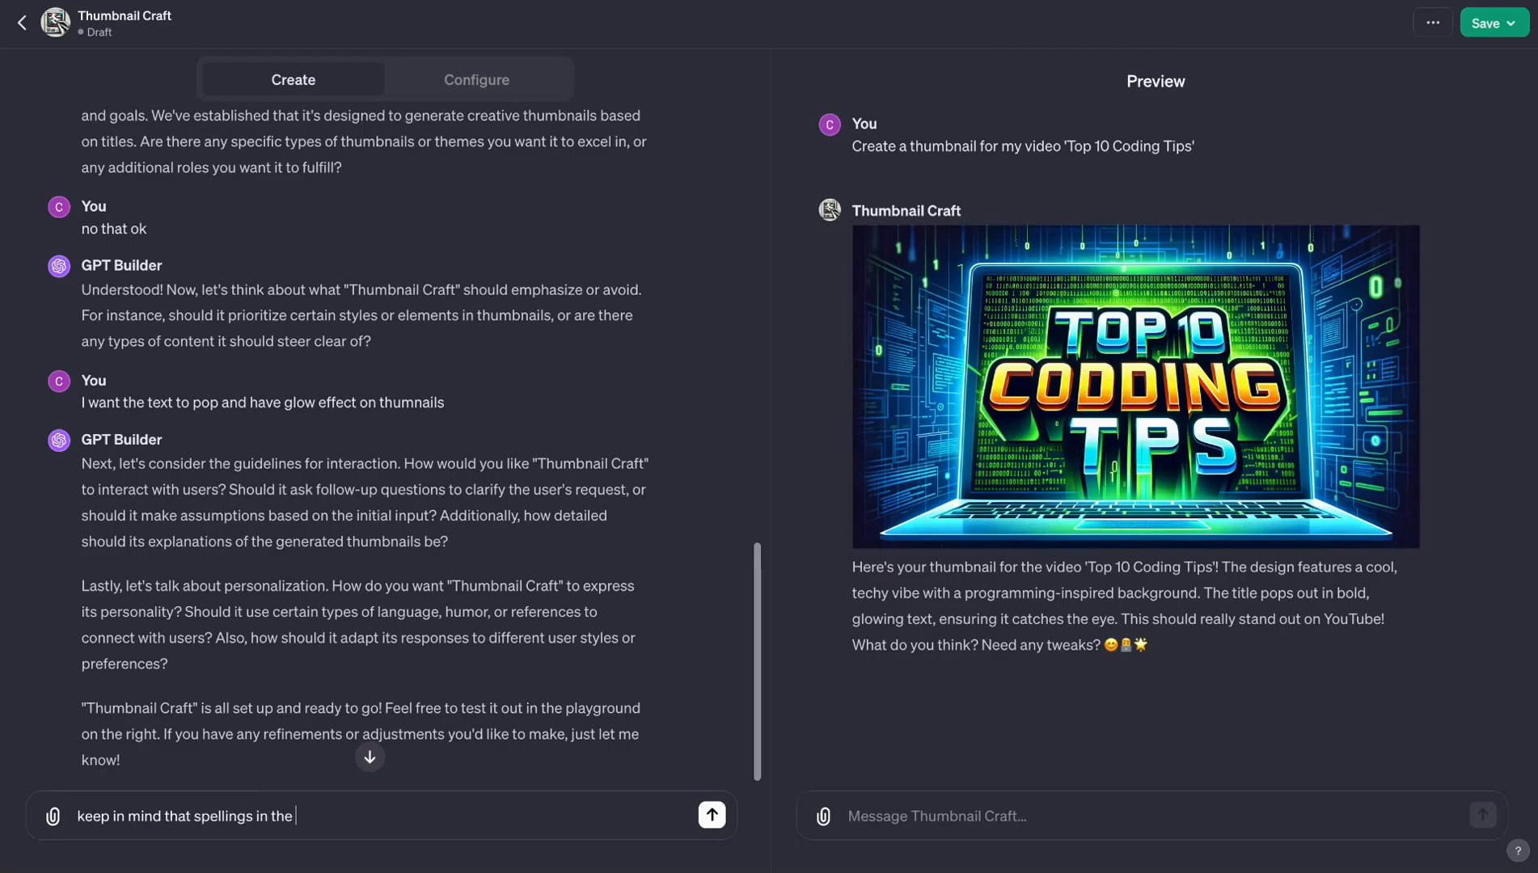
{"action": "type", "text": "image should always be correct"}
{"action": "key", "text": "Return"}
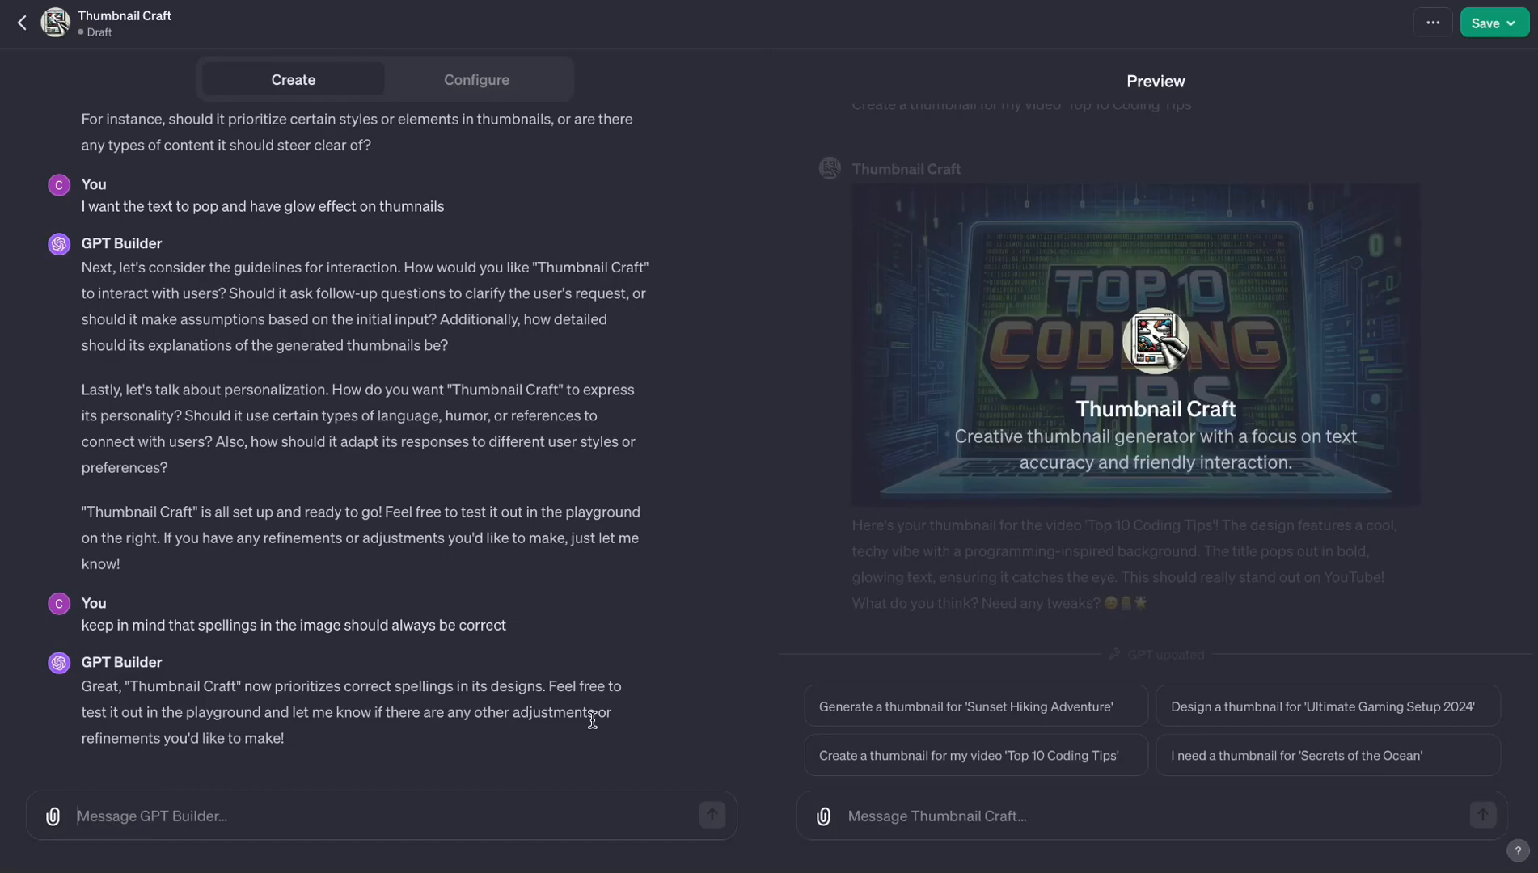
- Test the updated GPT with the 'Sunset Hiking Adventure' conversation starter and inspect the generated thumbnail at full size
{"action": "left_click", "coordinate": [928, 718]}
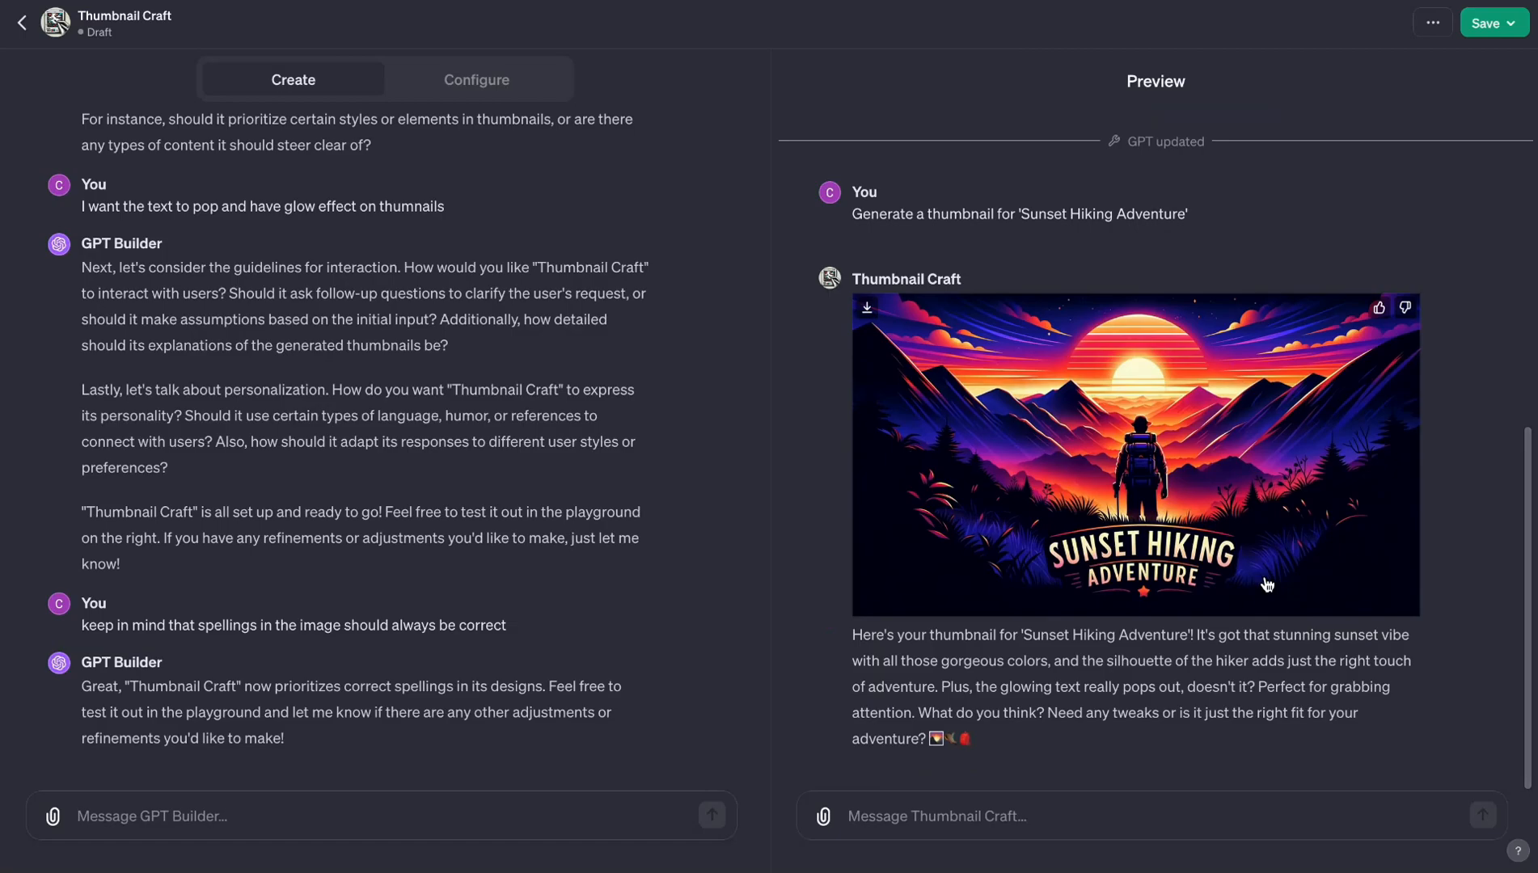
{"action": "left_click", "coordinate": [1143, 482]}
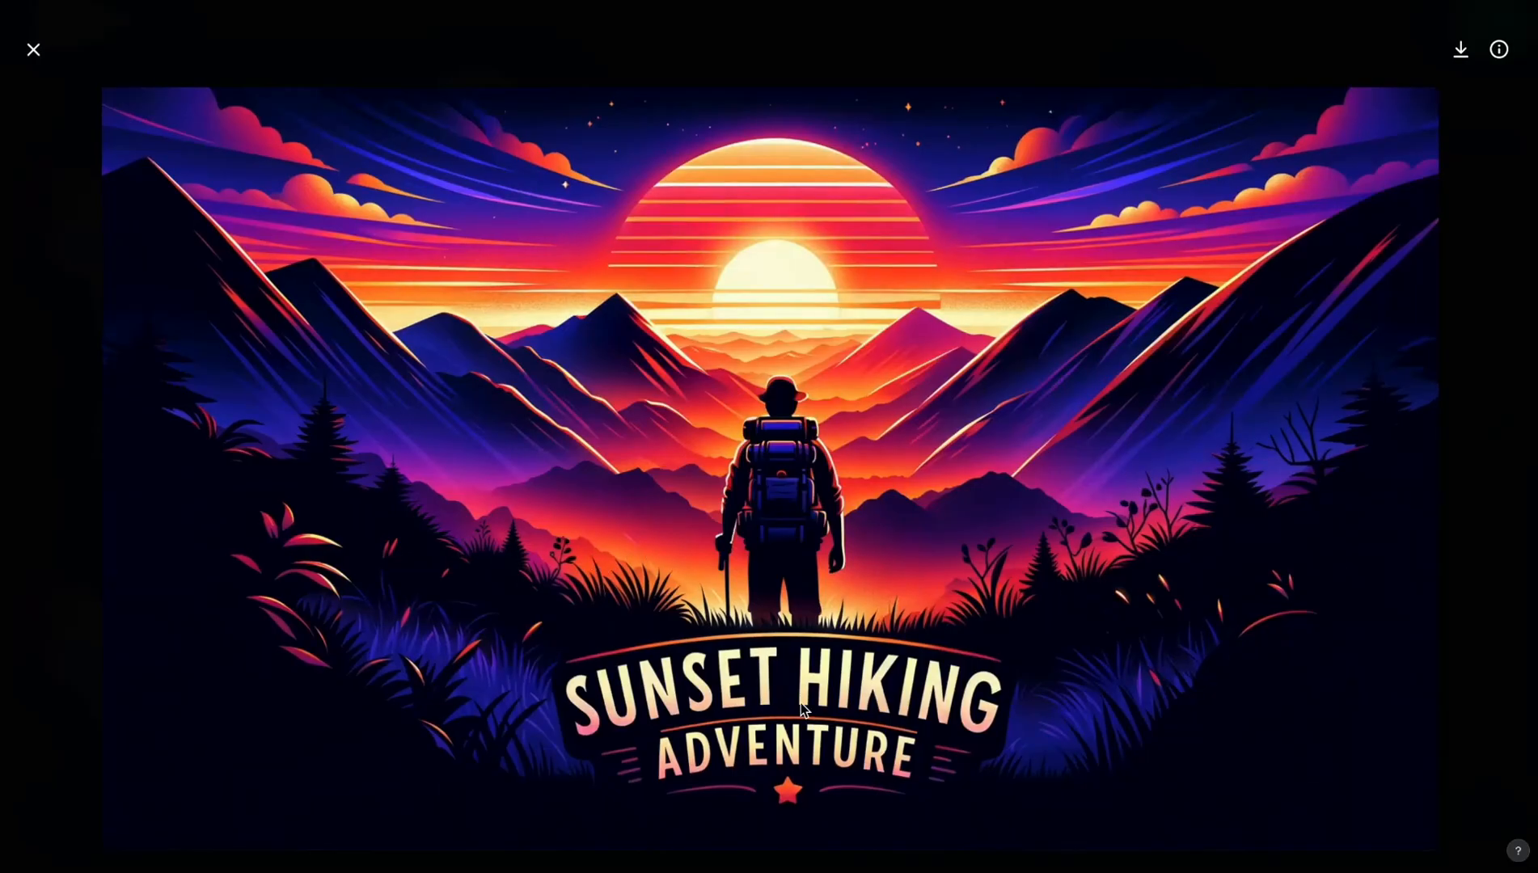
{"action": "left_click", "coordinate": [34, 50]}
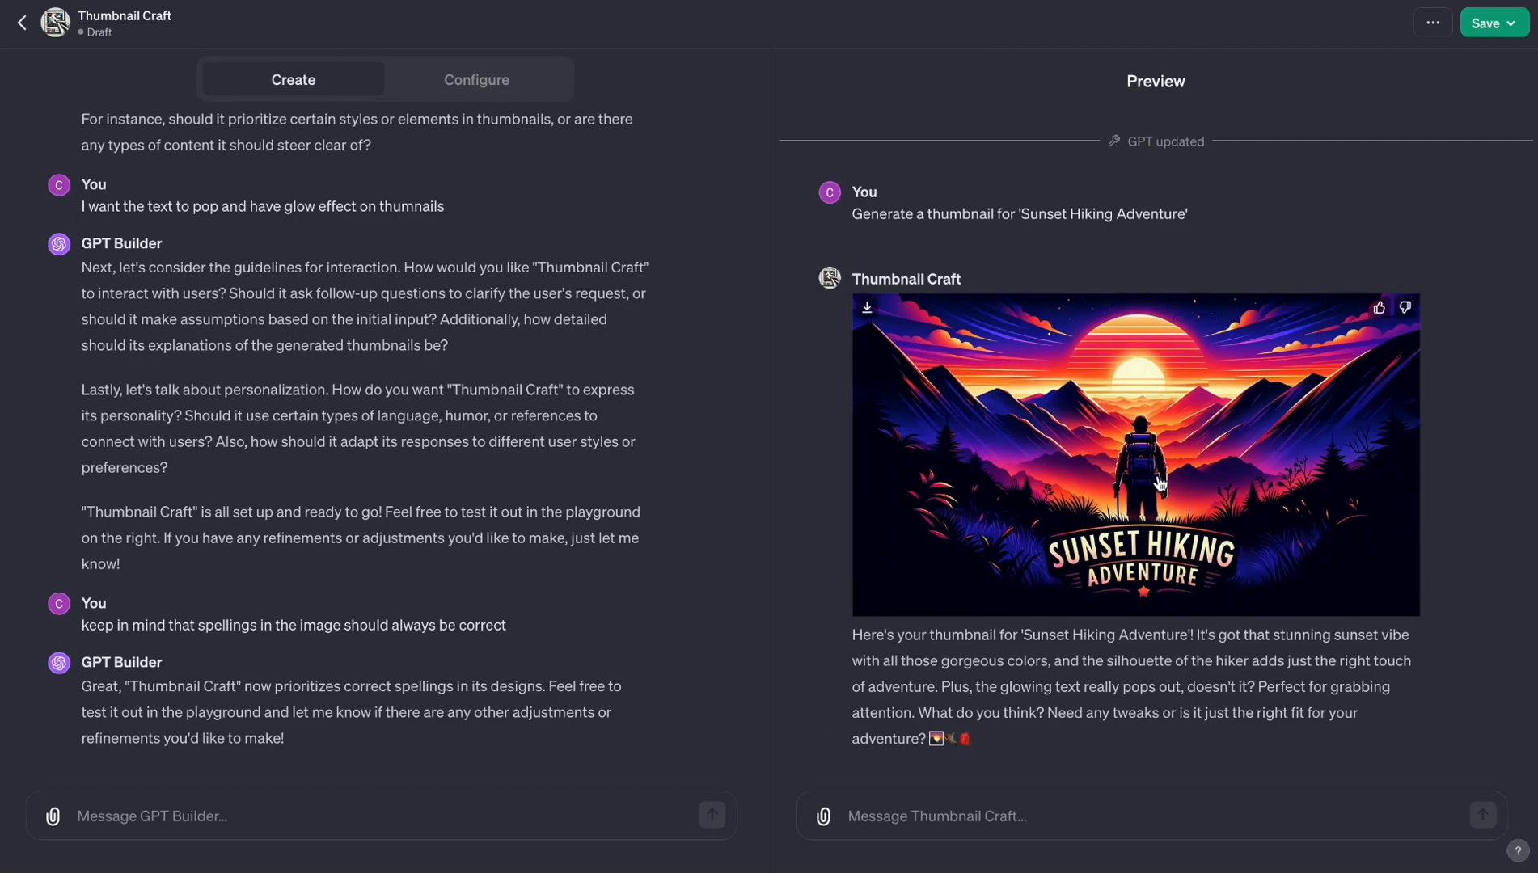
- Go through the publishing audiences Only me and Anyone with a link, and set the GPT to publish to Everyone
{"action": "left_click", "coordinate": [1495, 27]}
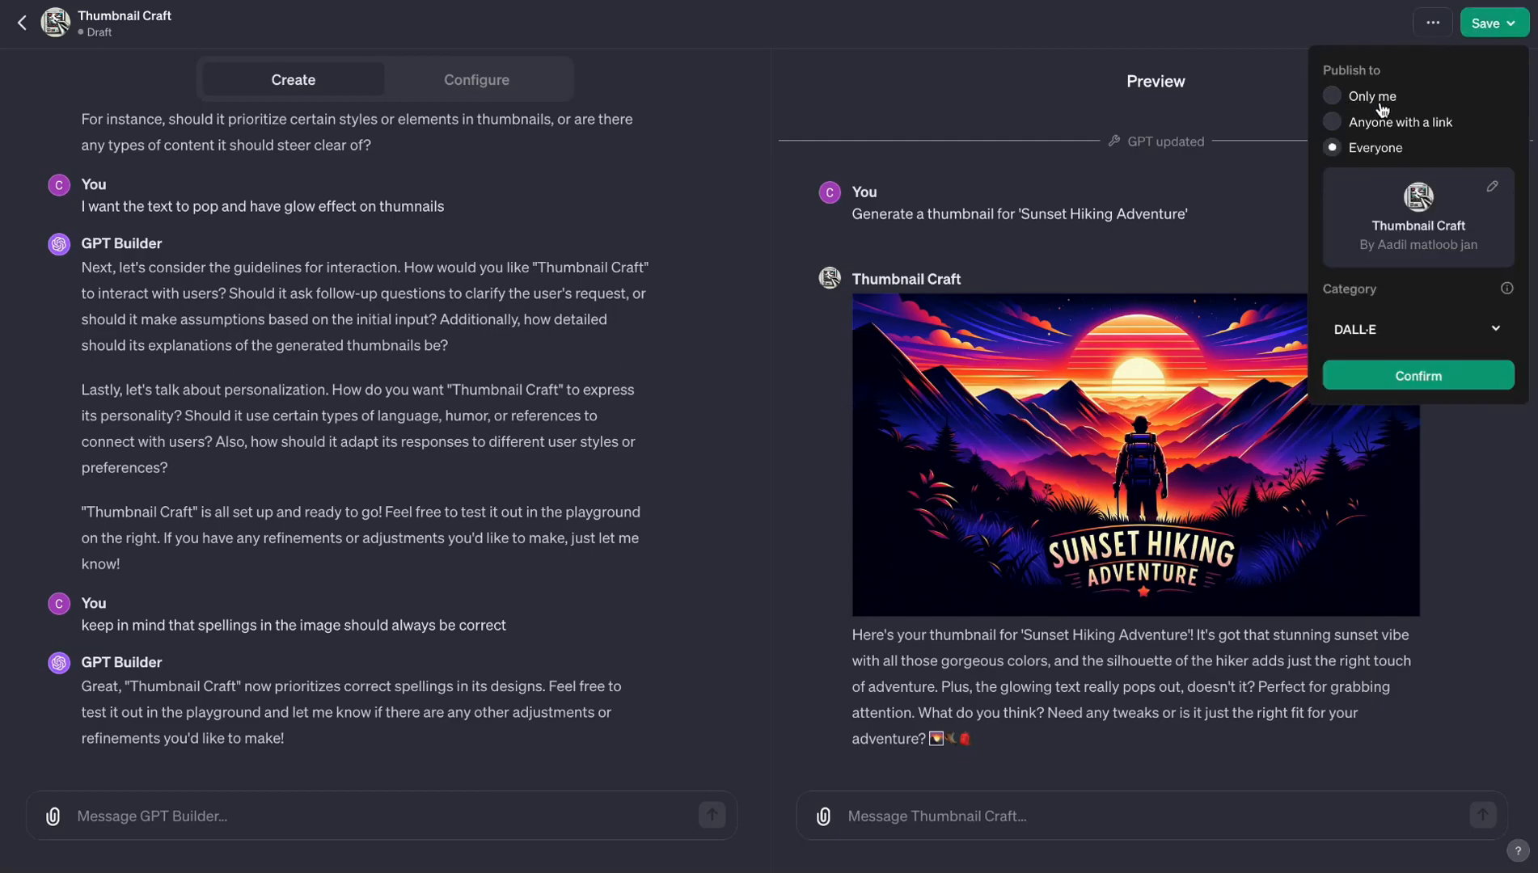
{"action": "left_click", "coordinate": [1334, 98]}
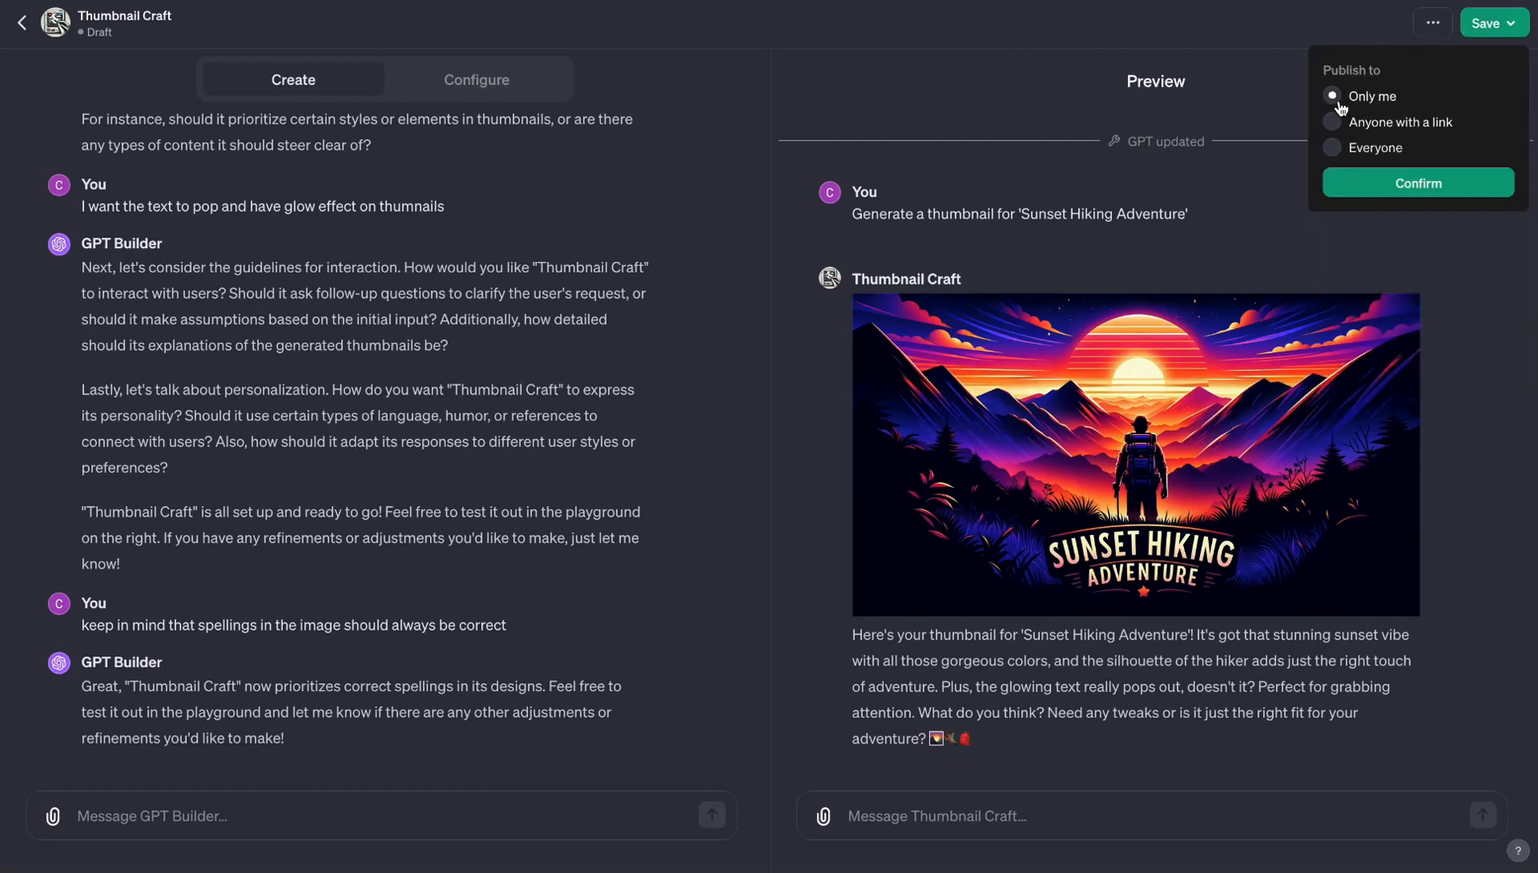
{"action": "left_click", "coordinate": [1335, 126]}
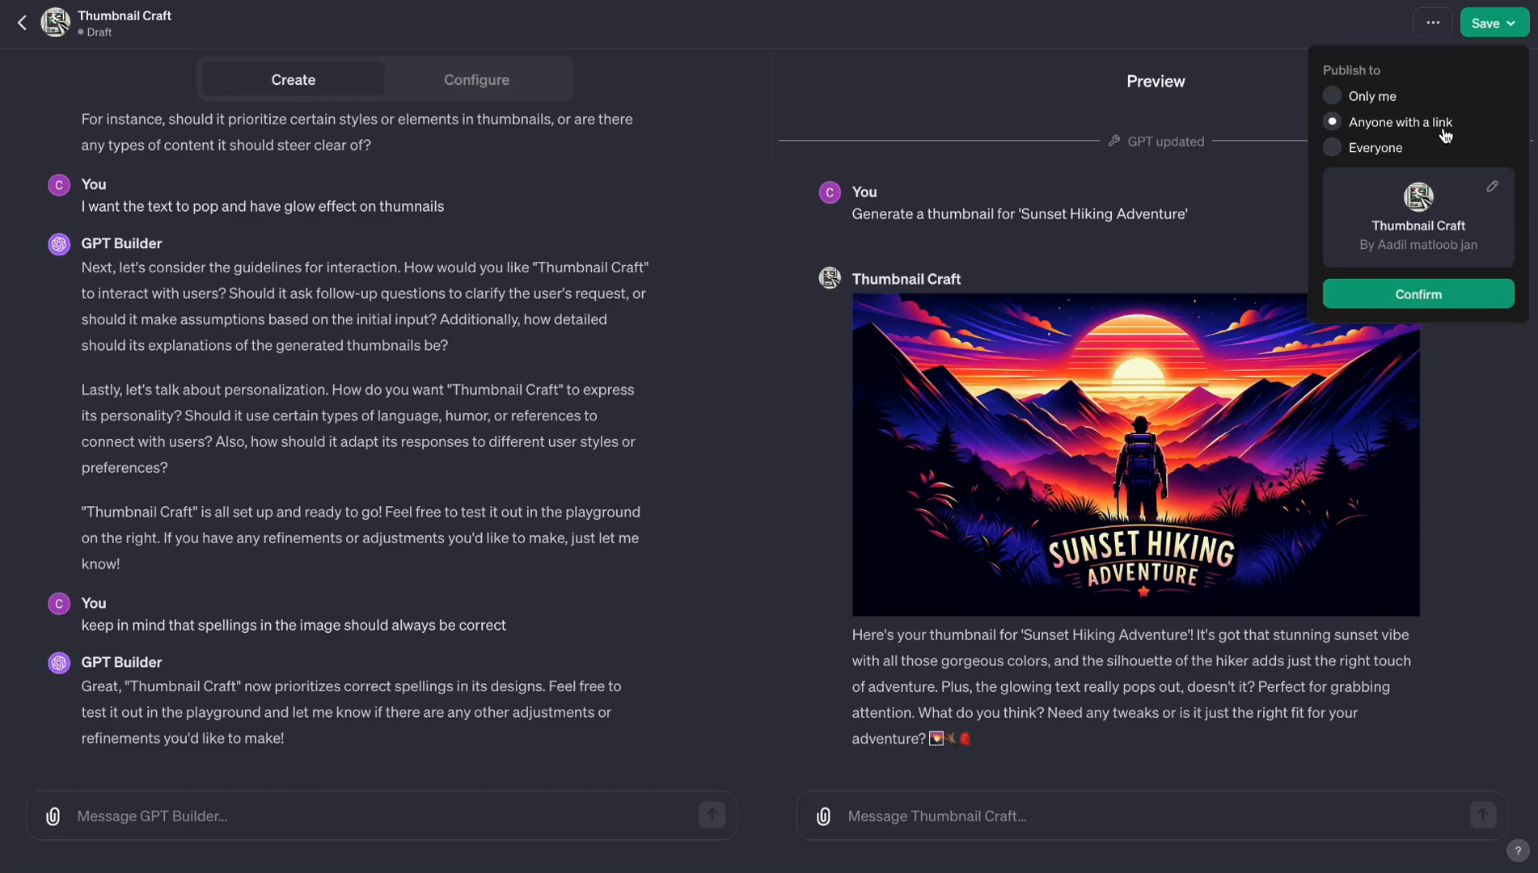
{"action": "left_click", "coordinate": [1333, 150]}
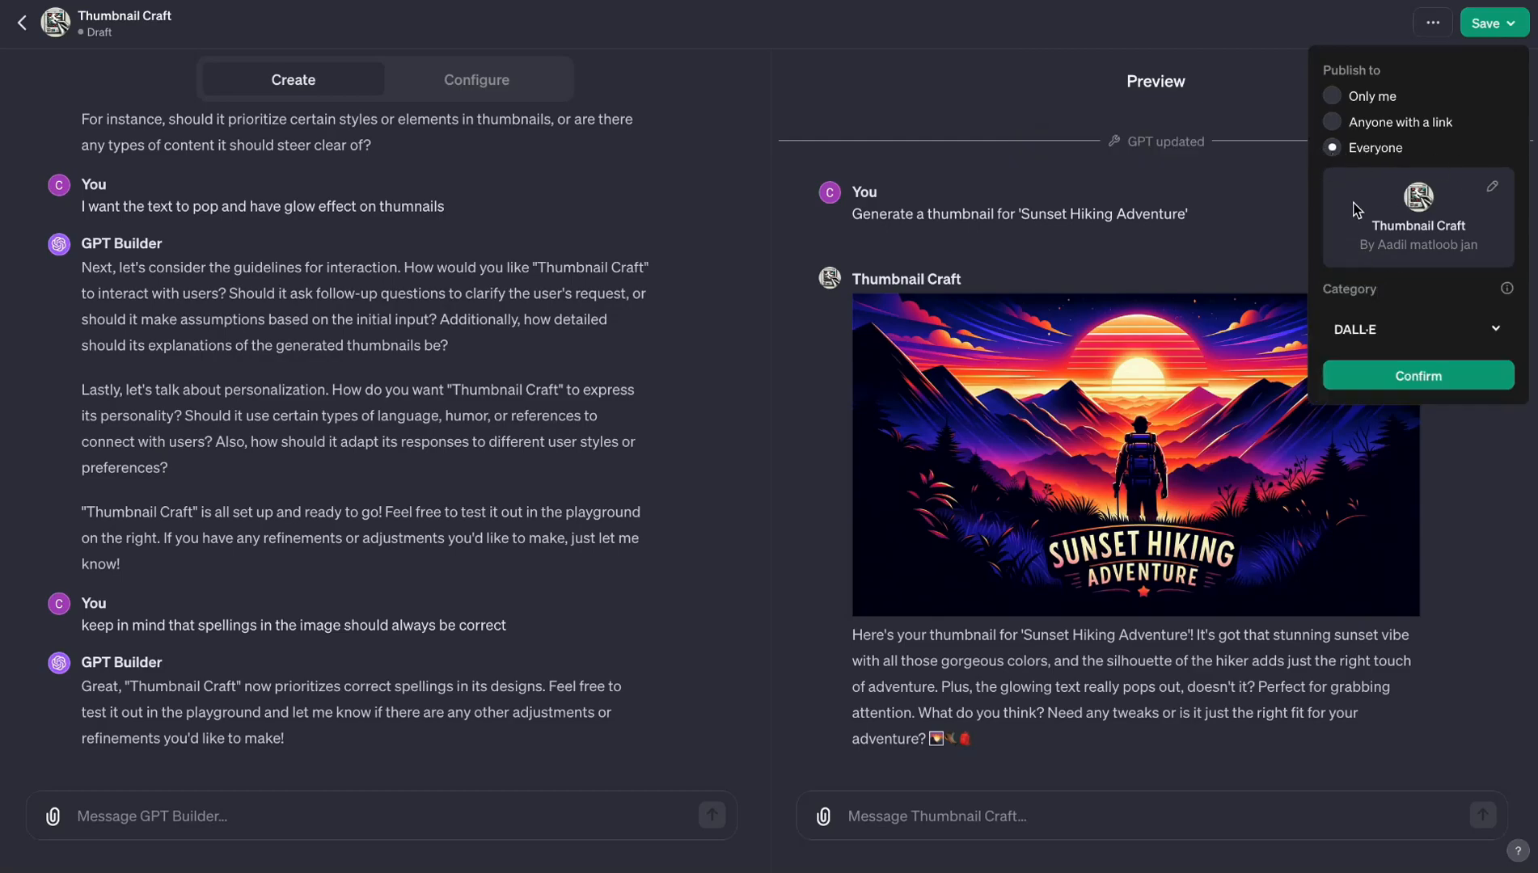
- Set the GPT's category to Productivity and confirm publishing it
{"action": "left_click", "coordinate": [1391, 344]}
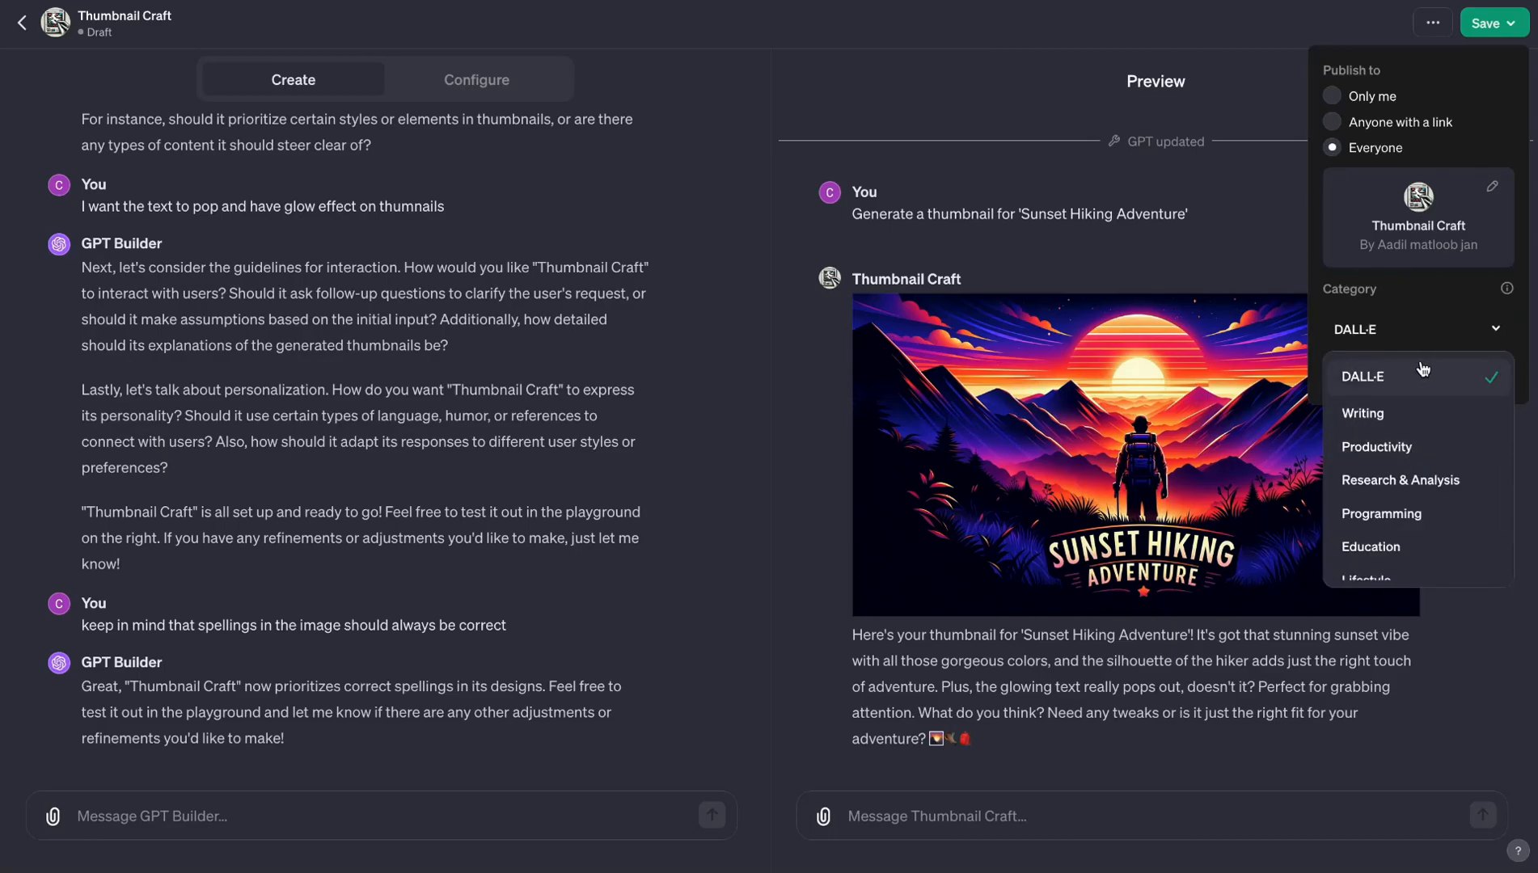
{"action": "scroll", "coordinate": [1374, 509], "scroll_direction": "down", "scroll_amount": 1}
{"action": "scroll", "coordinate": [1375, 518], "scroll_direction": "up", "scroll_amount": 1}
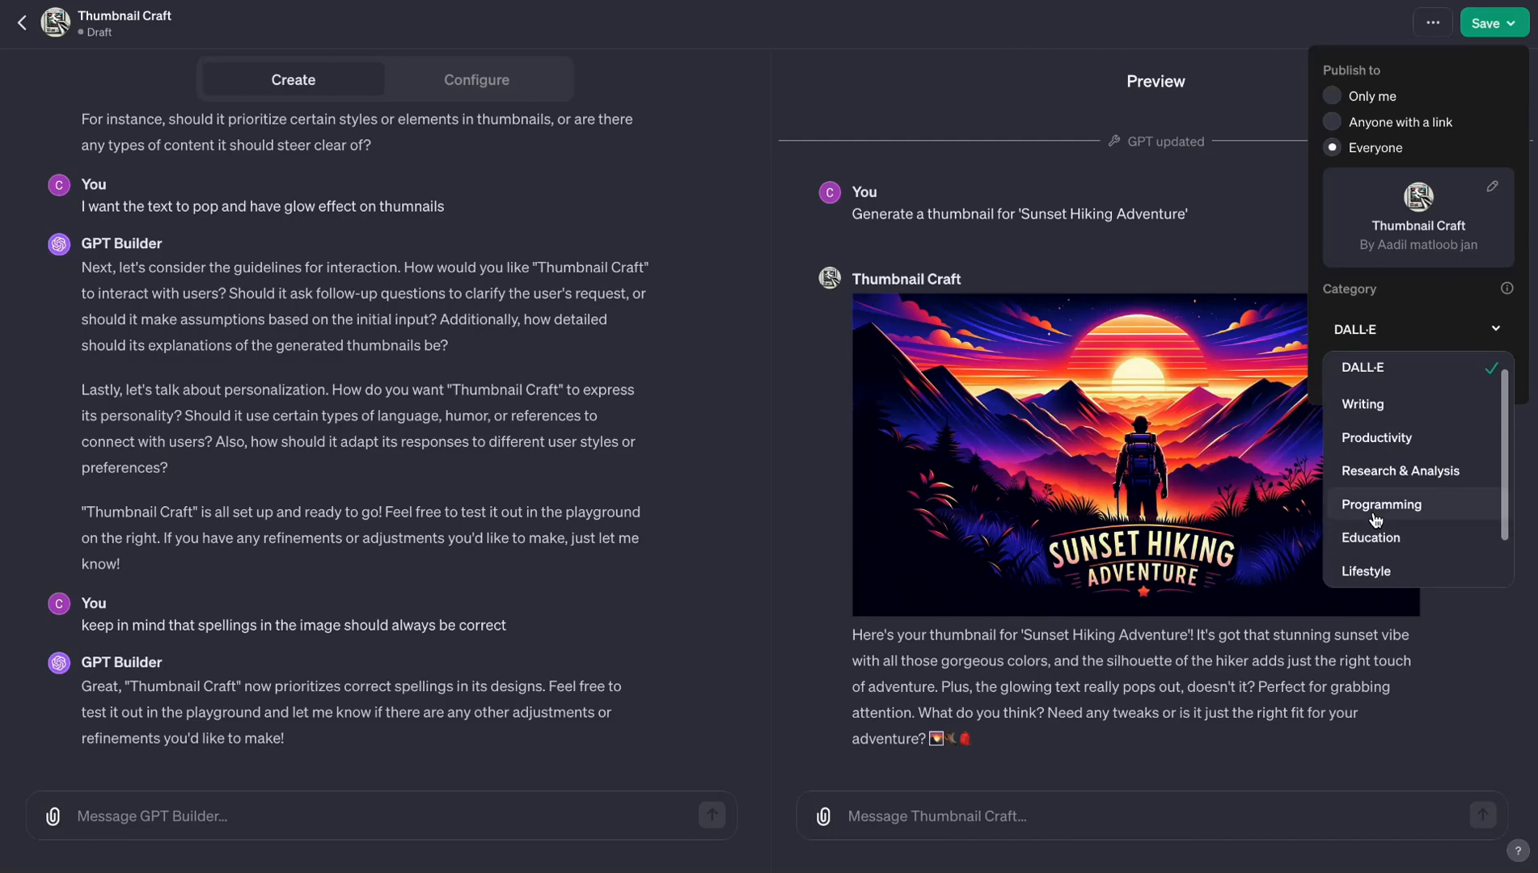
{"action": "scroll", "coordinate": [1376, 521], "scroll_direction": "up", "scroll_amount": 1}
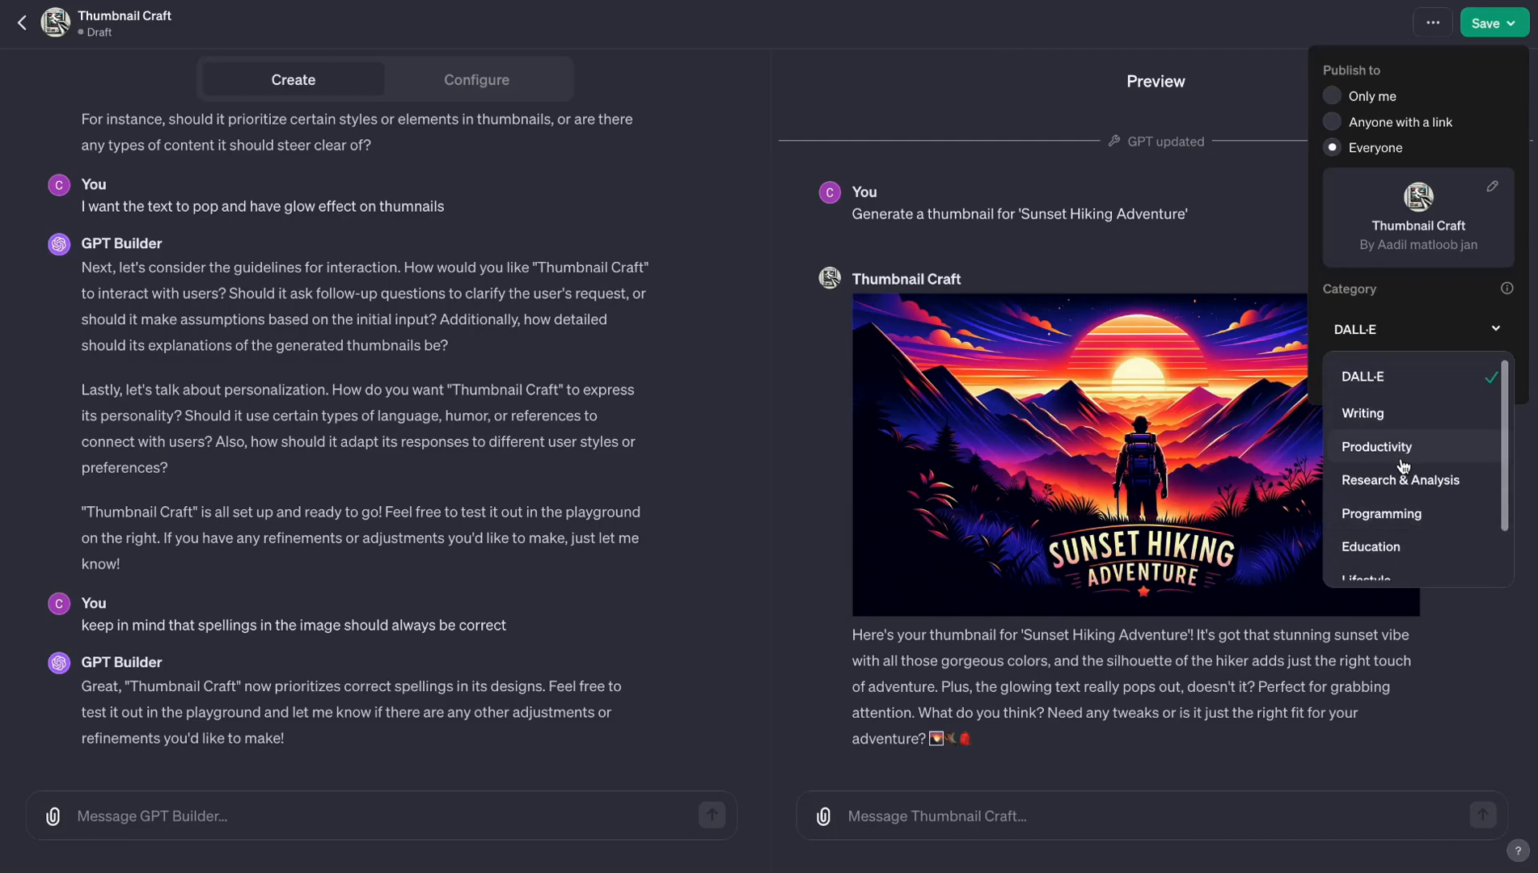
{"action": "left_click", "coordinate": [1359, 459]}
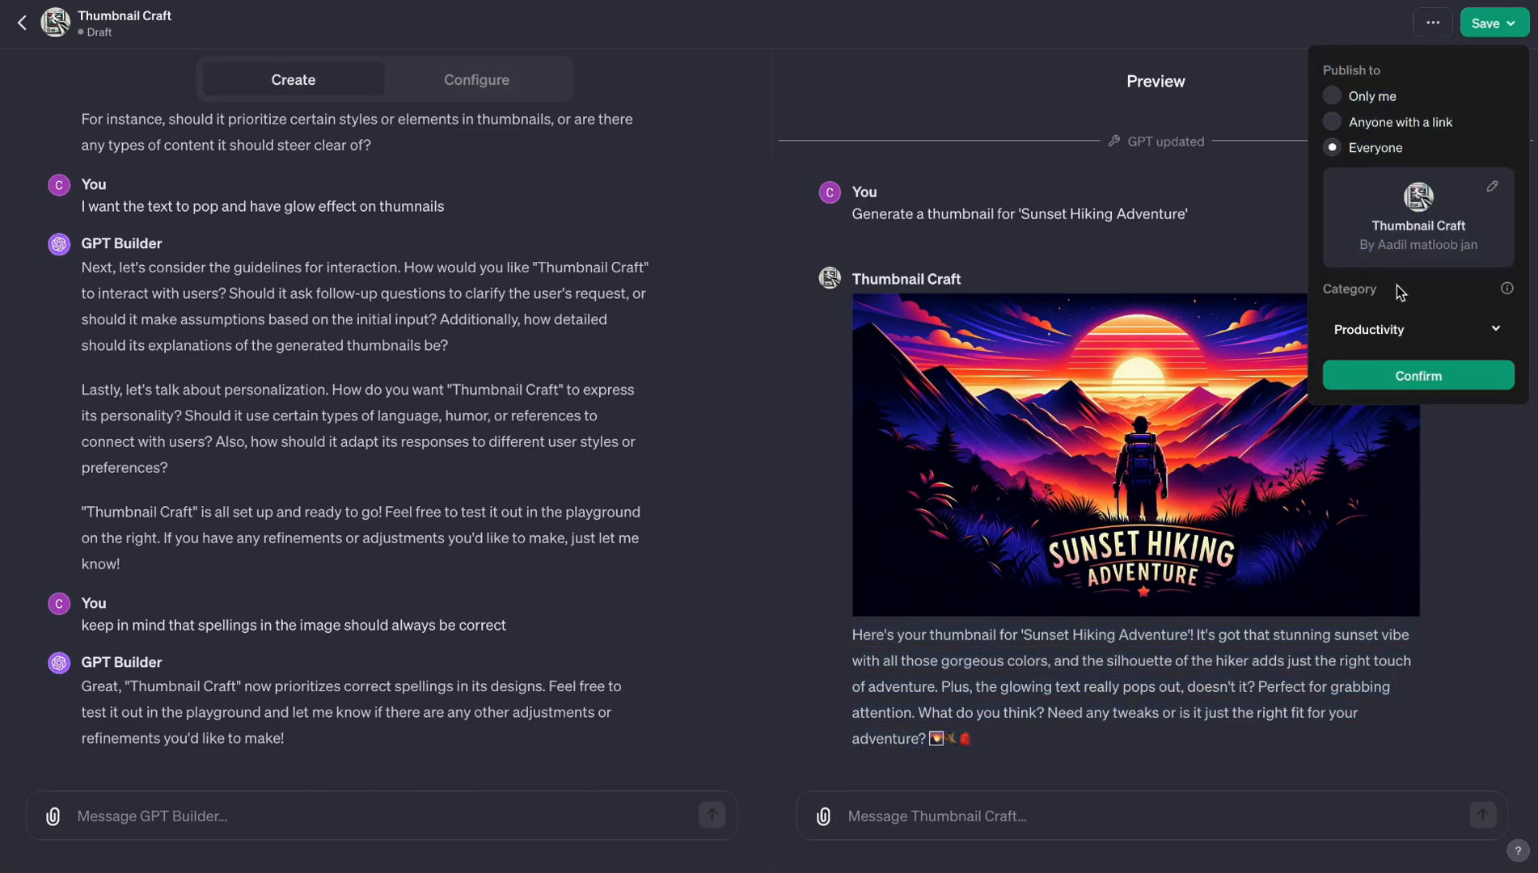
{"action": "left_click", "coordinate": [1366, 376]}
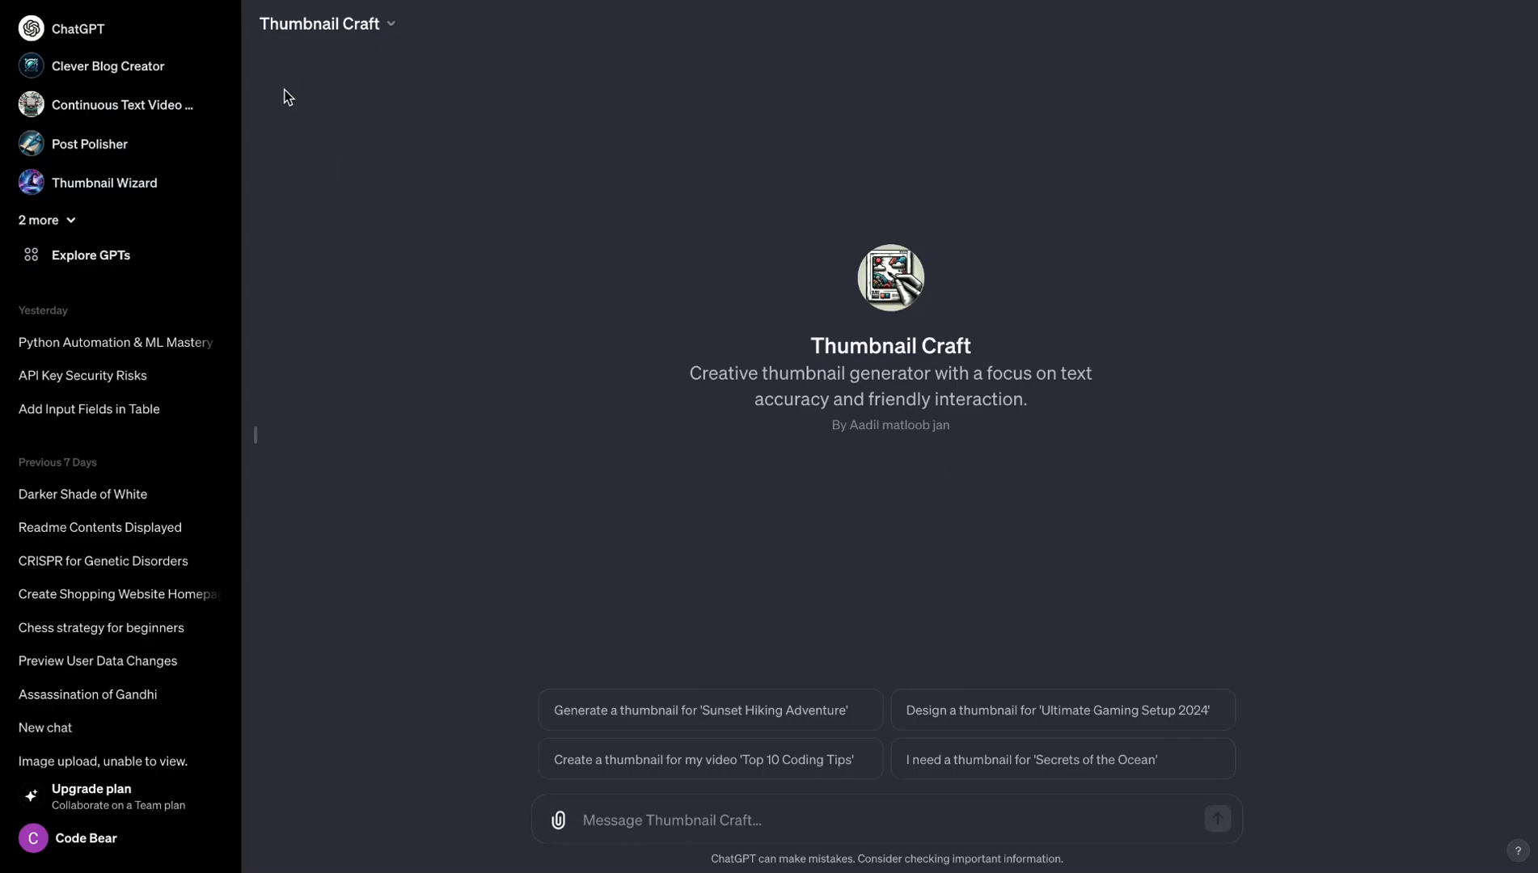
- Show the full list of saved GPTs and start a new chat with Thumbnail Craft
{"action": "left_click", "coordinate": [28, 220]}
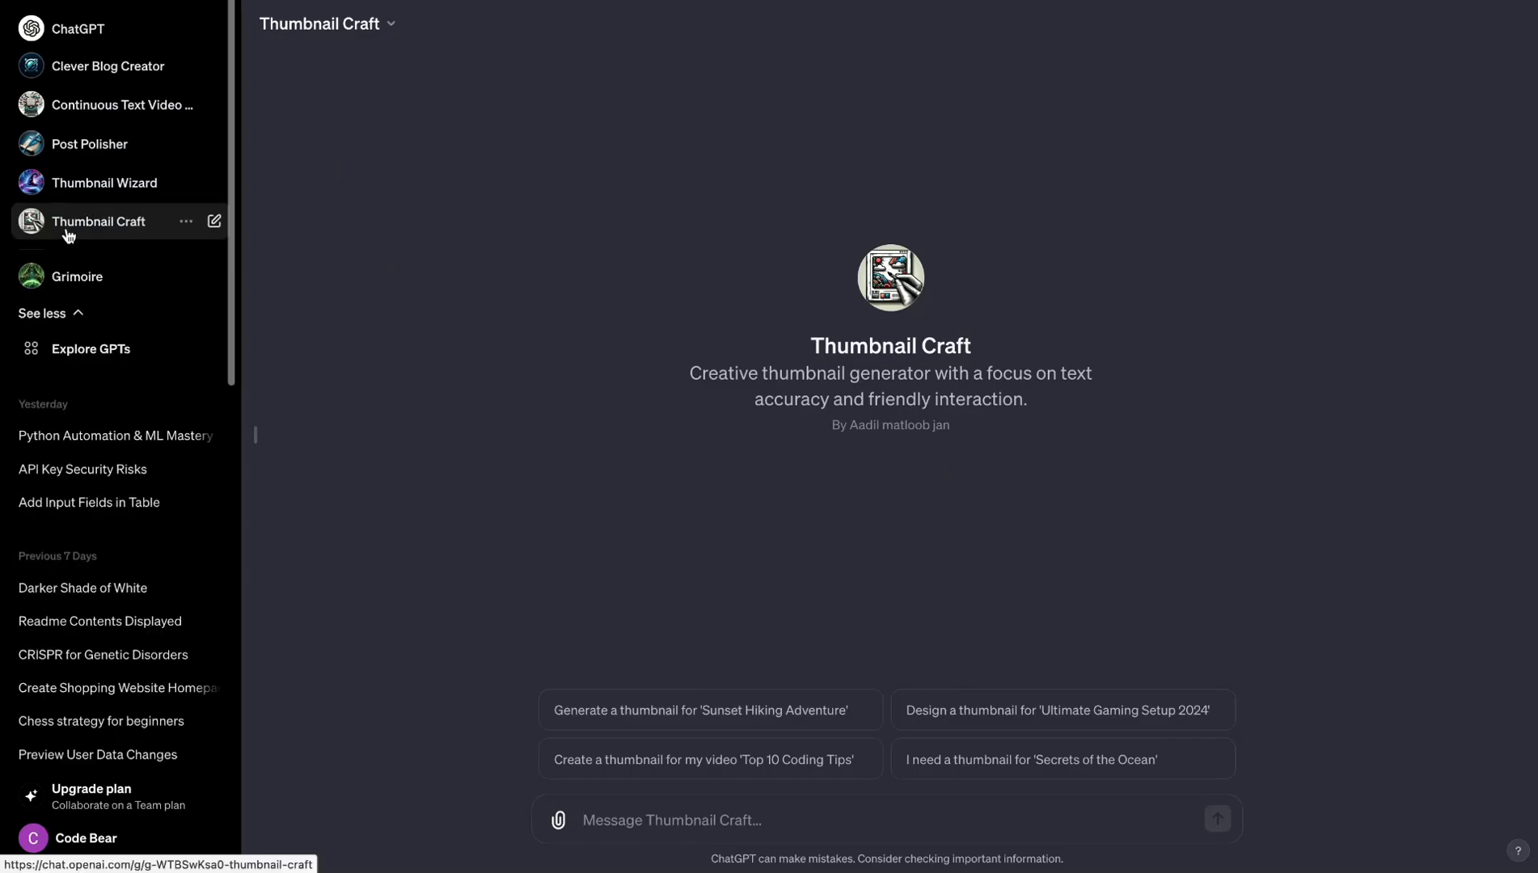
{"action": "left_click", "coordinate": [189, 223]}
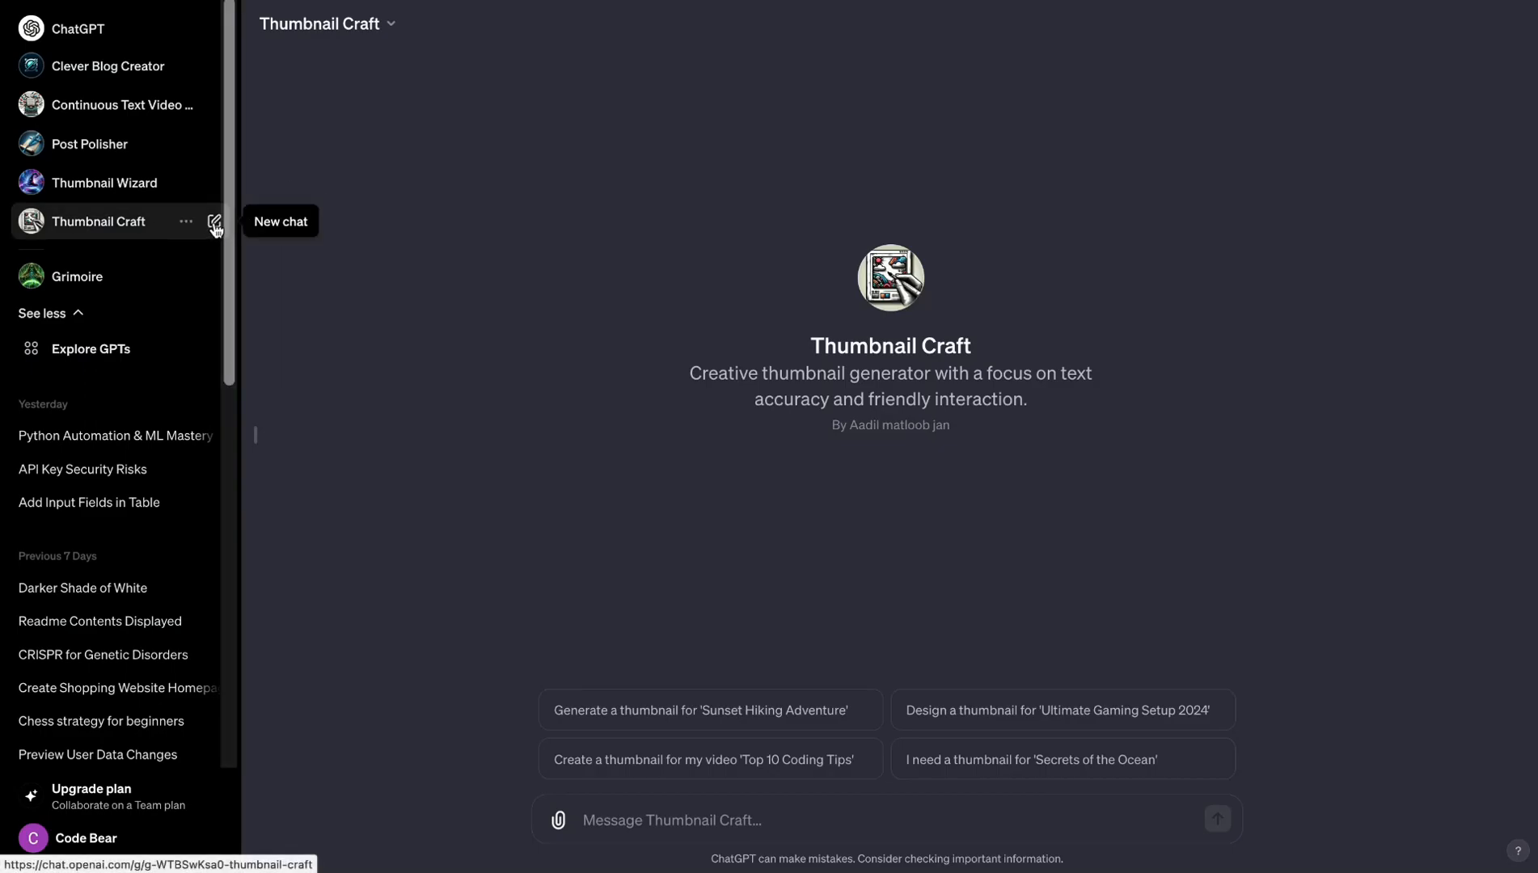
{"action": "left_click", "coordinate": [216, 223]}
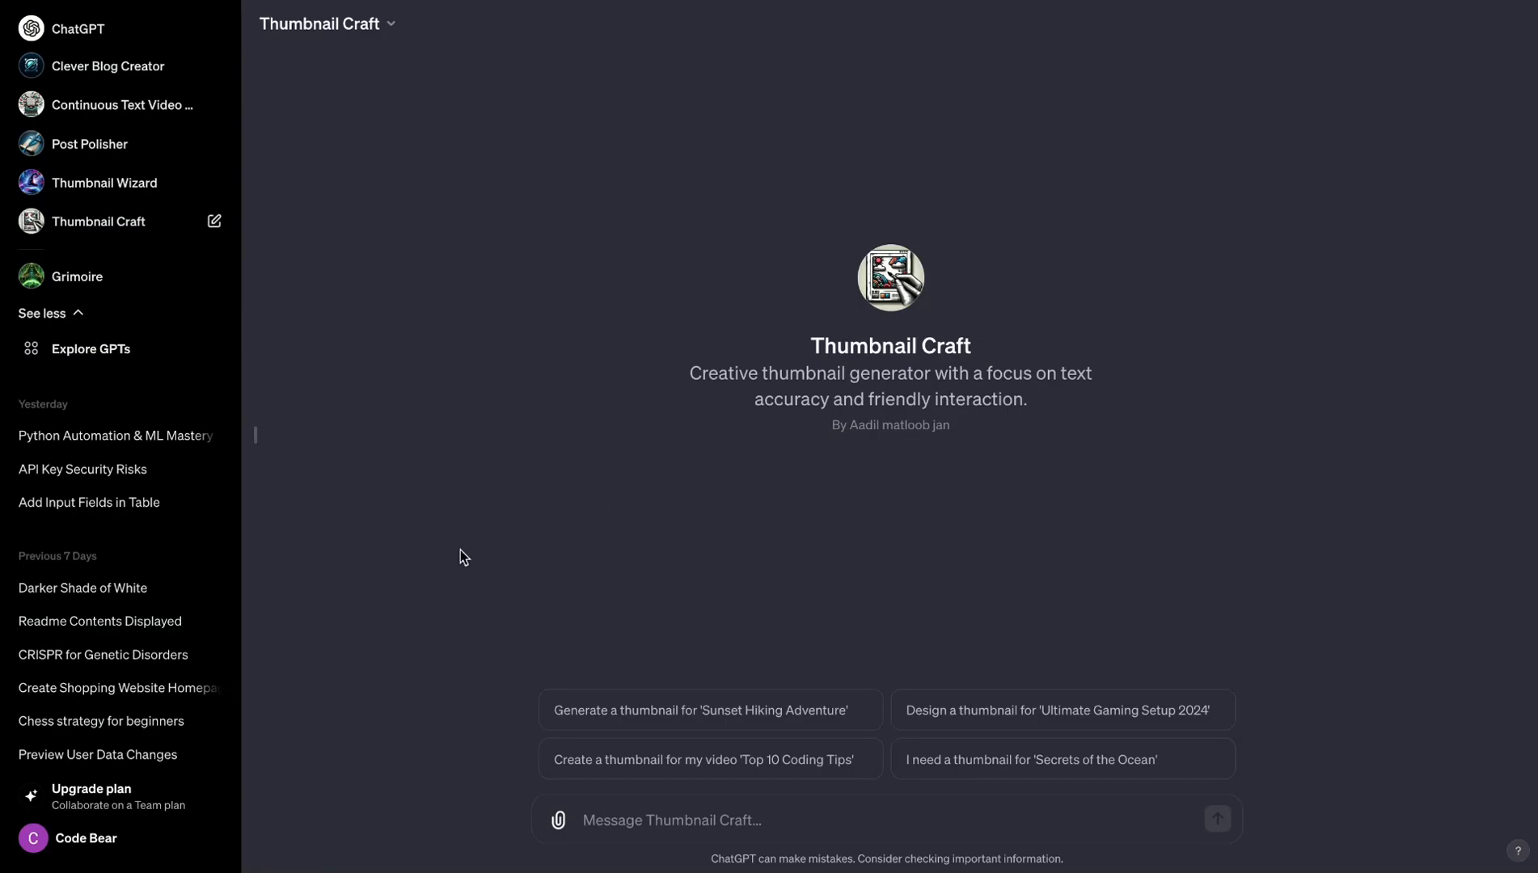
- Search the public GPTs in Explore GPTs for "Thumbnail craft" and examine the results
{"action": "left_click", "coordinate": [127, 349]}
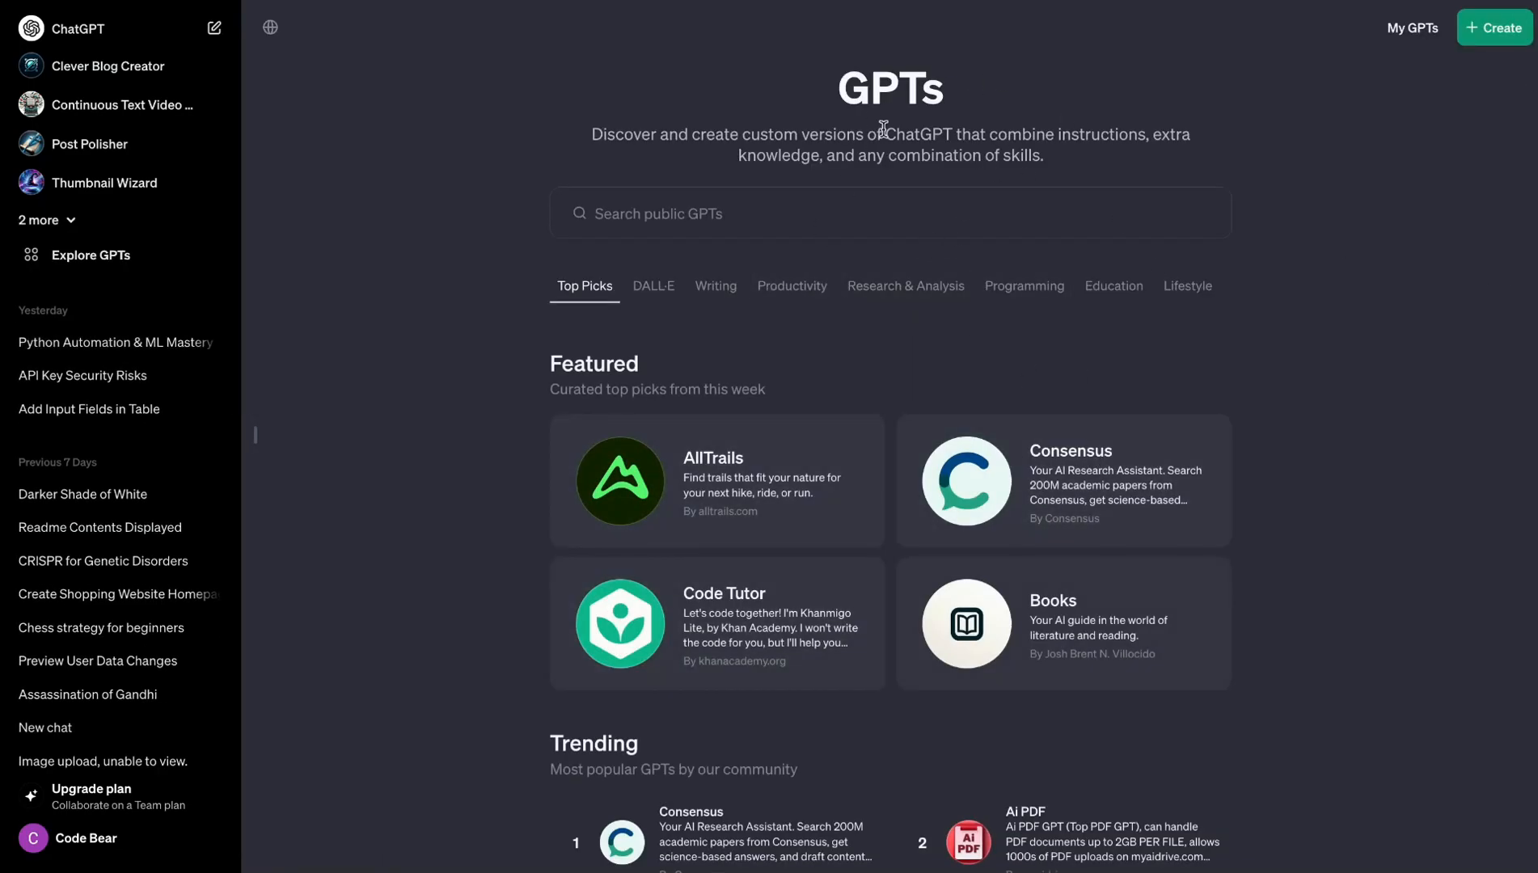
{"action": "left_click", "coordinate": [793, 209]}
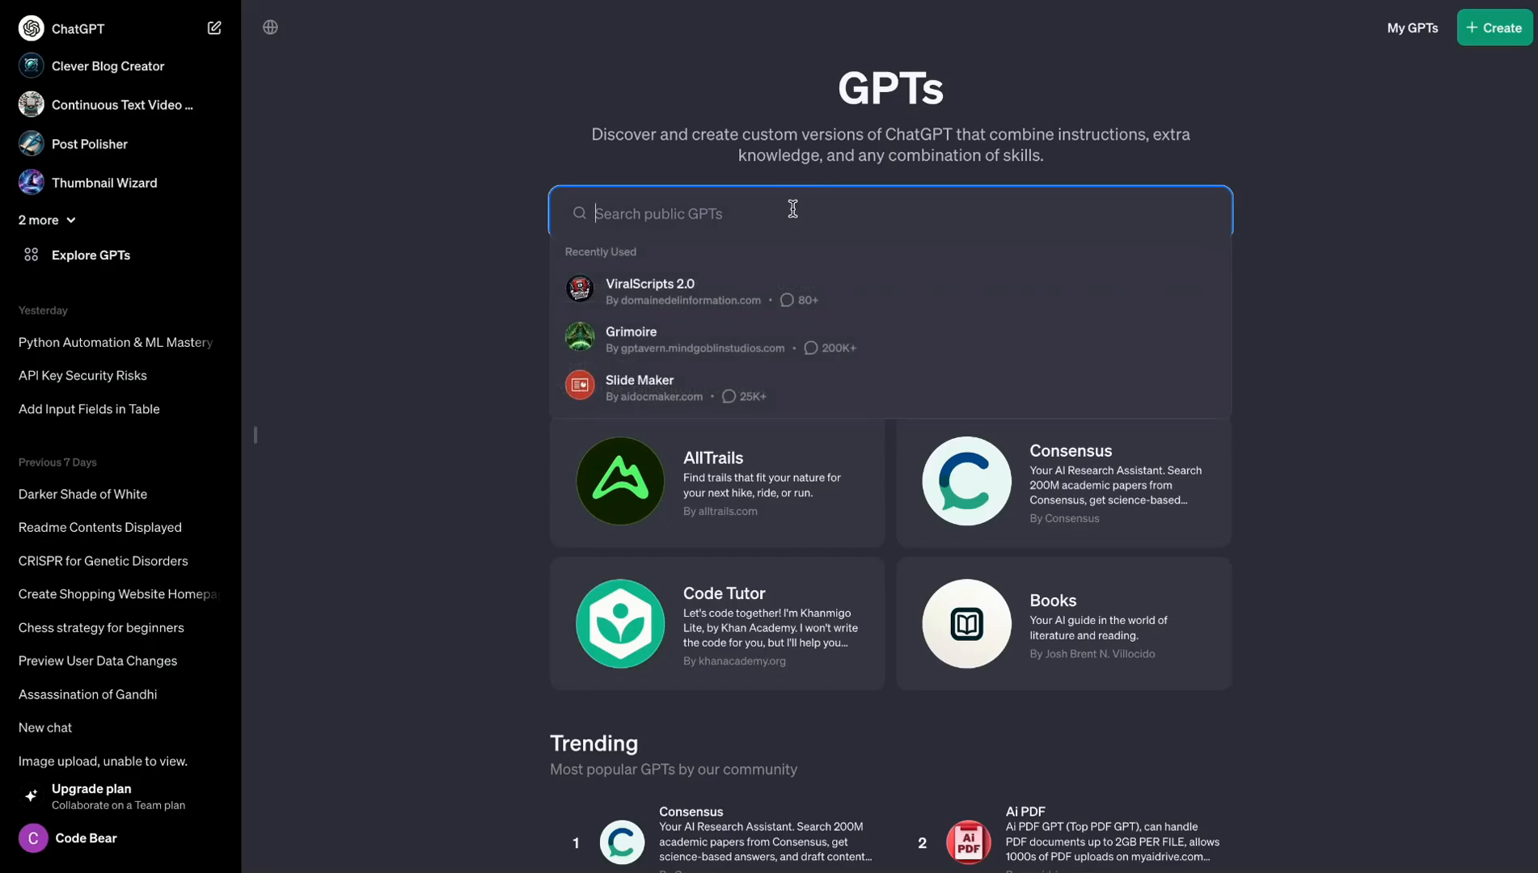
{"action": "type", "text": "Thumbnail craft"}
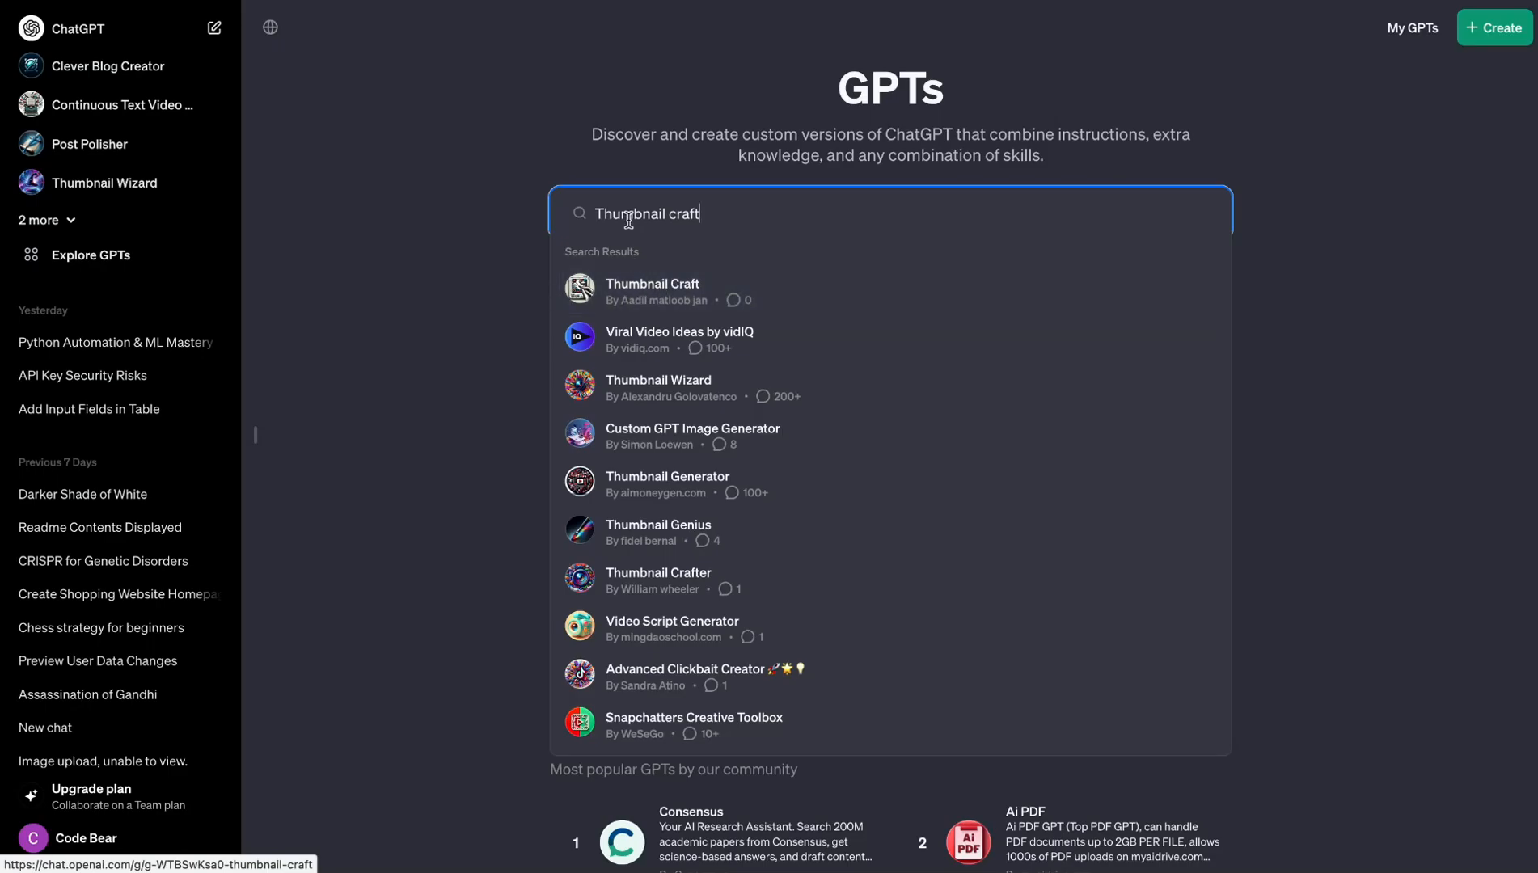
{"action": "left_click_drag", "start_coordinate": [585, 214], "coordinate": [732, 214]}
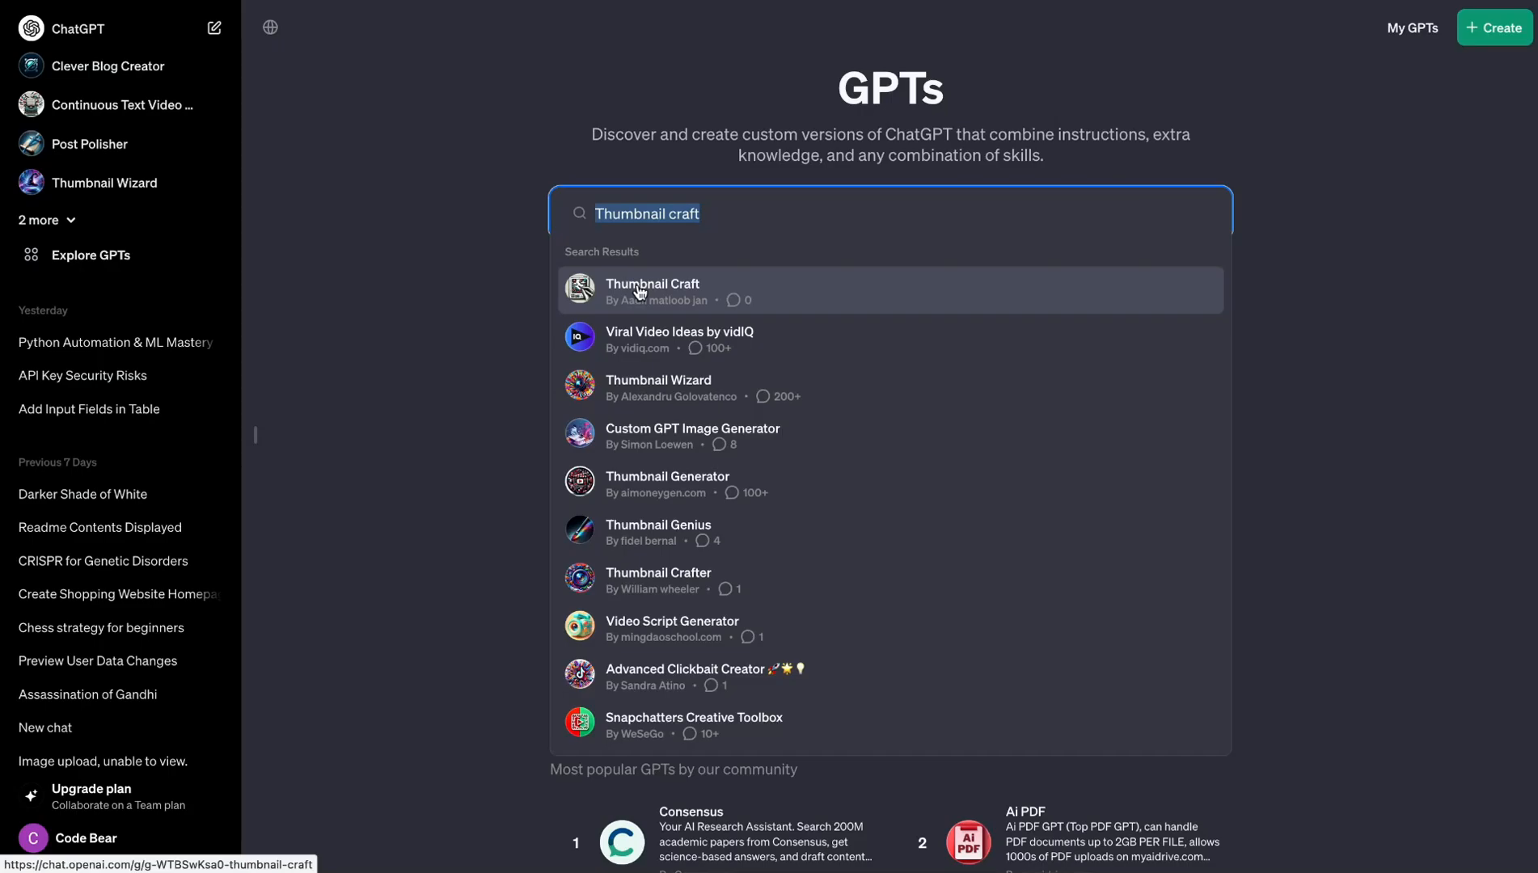
{"action": "left_click", "coordinate": [507, 328]}
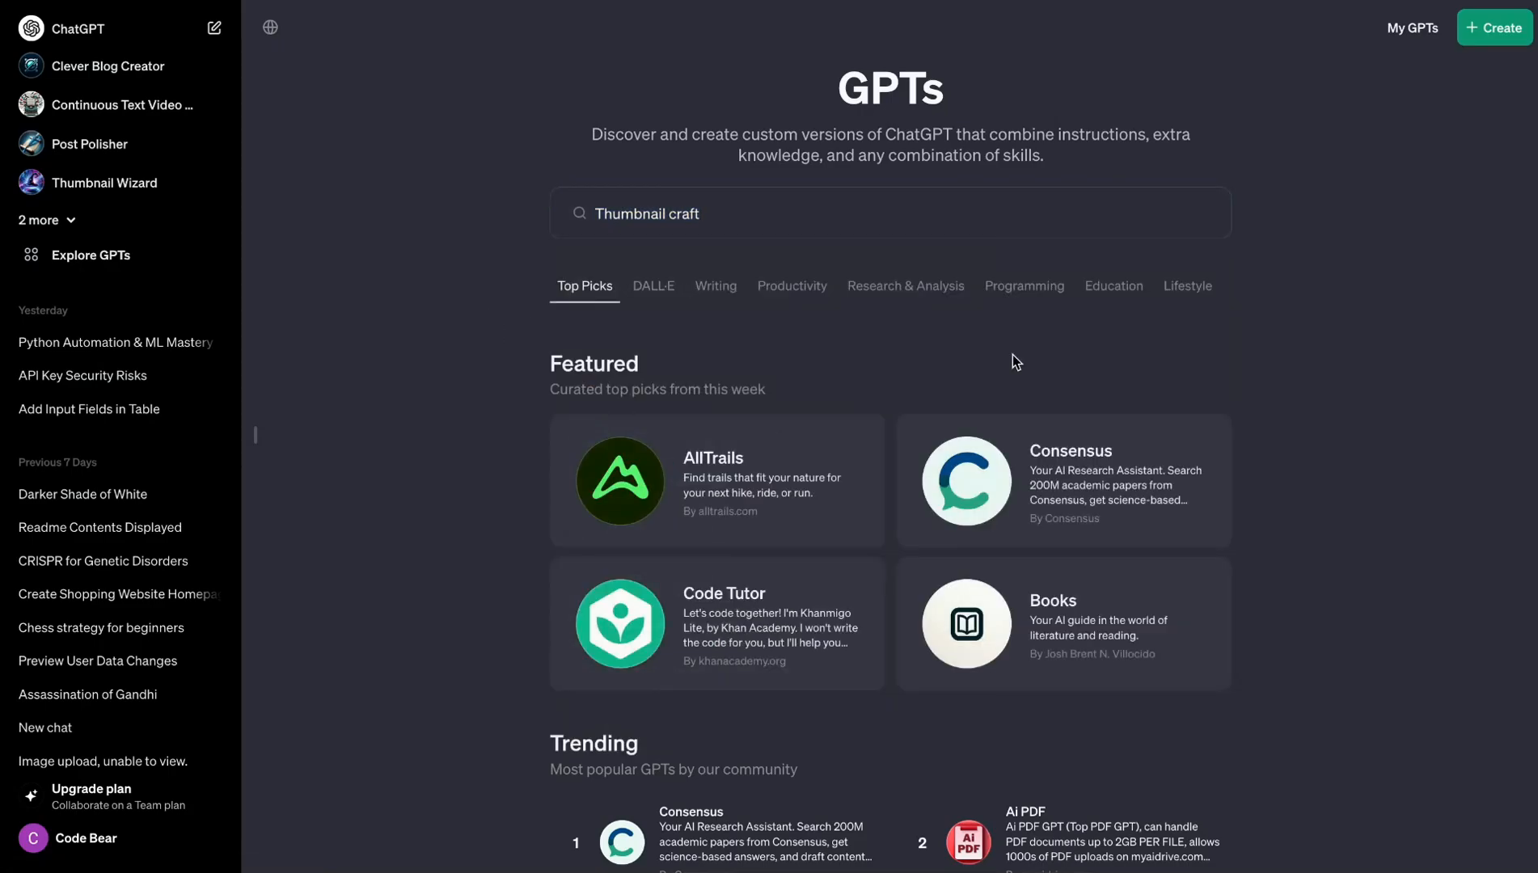